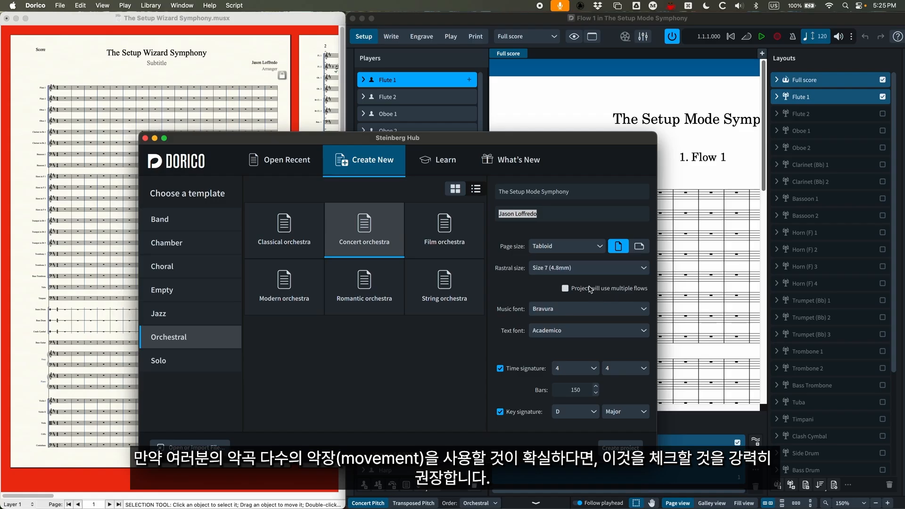
- Enable multiple flows for The Setup Mode Symphony project and close the Steinberg Hub
{"action": "left_click", "coordinate": [571, 289]}
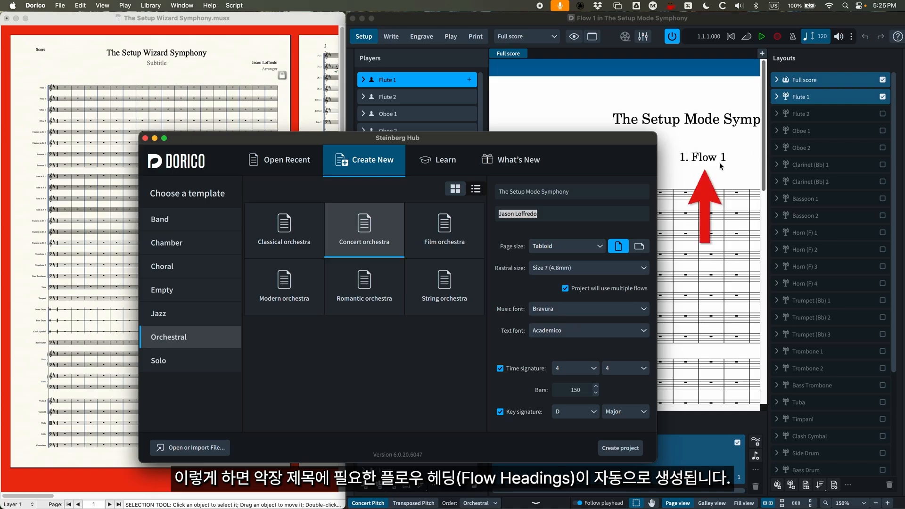
{"action": "left_click", "coordinate": [565, 289]}
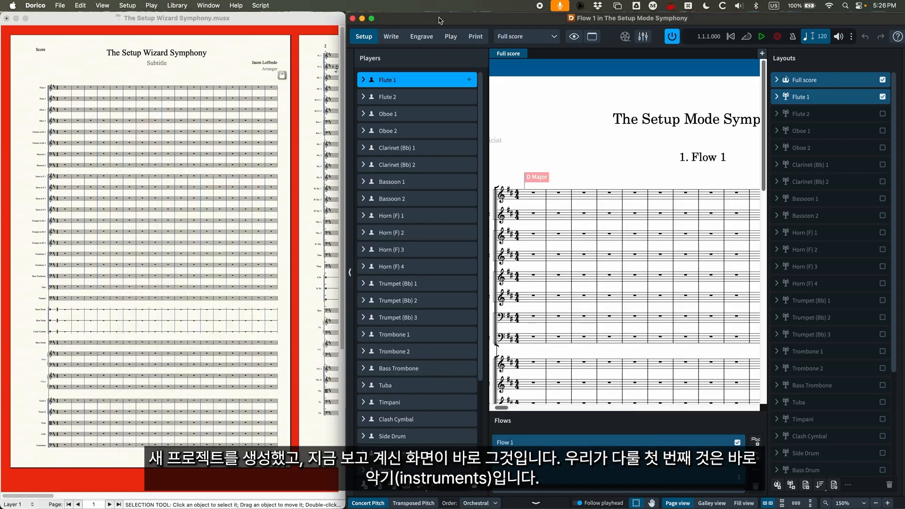
{"action": "left_click", "coordinate": [146, 139]}
{"action": "scroll", "coordinate": [621, 164], "scroll_direction": "left", "scroll_amount": 2}
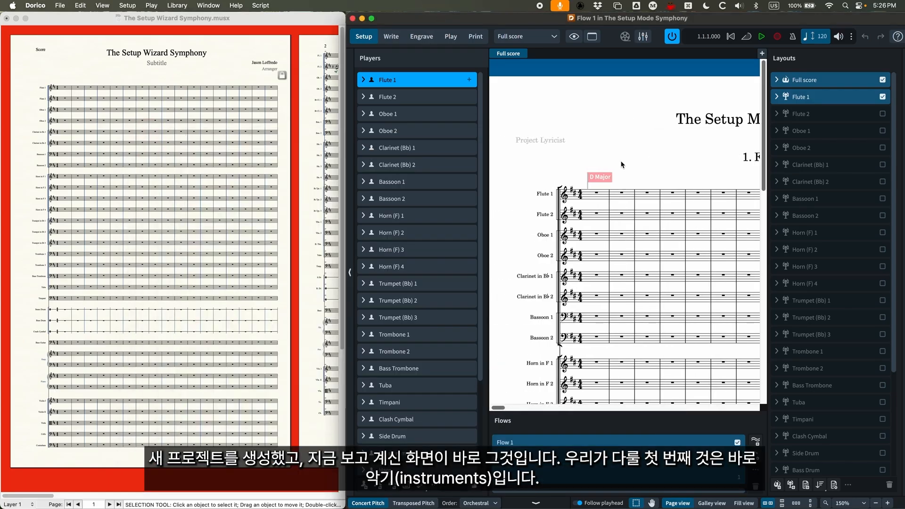
- Switch to Finale, open the Score Manager's instrument list and view the instrument choices for the first Flute
{"action": "left_click", "coordinate": [249, 25]}
{"action": "key", "text": "super+k"}
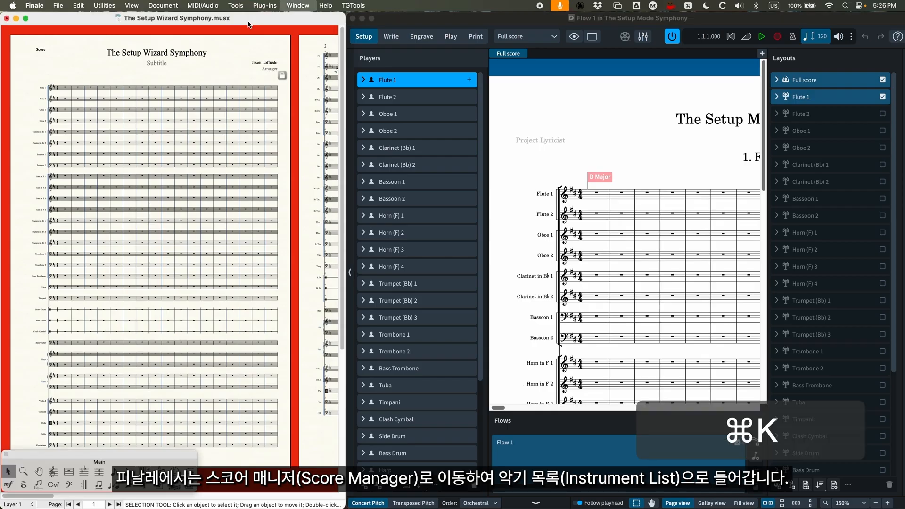
{"action": "left_click", "coordinate": [428, 55]}
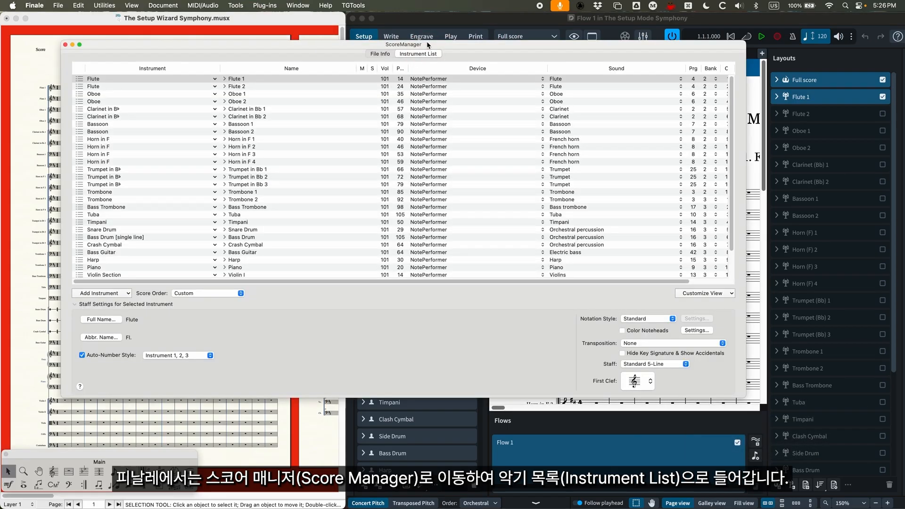
{"action": "left_click", "coordinate": [100, 80]}
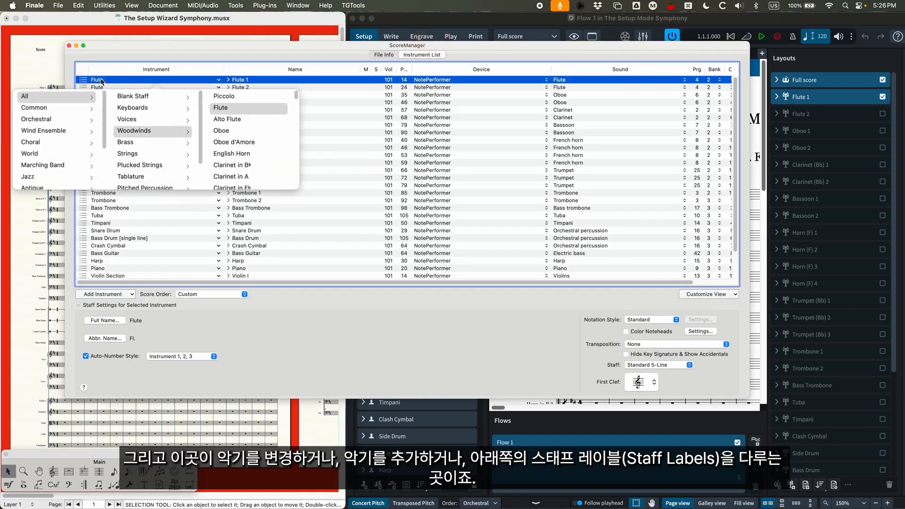
{"action": "key", "text": "Escape"}
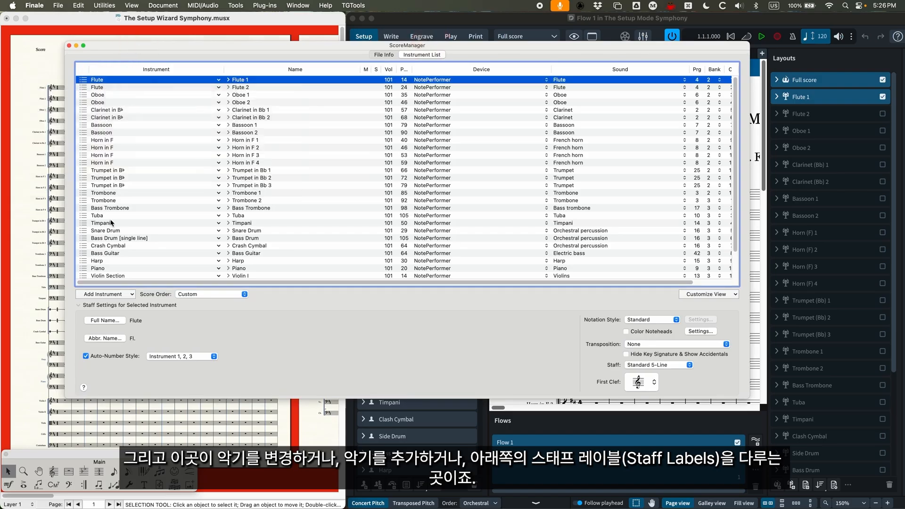
- Examine the Score Manager's options for adding an instrument, notation style and staff type, and close it
{"action": "left_click", "coordinate": [131, 294]}
{"action": "left_click", "coordinate": [389, 322]}
{"action": "left_click", "coordinate": [634, 321]}
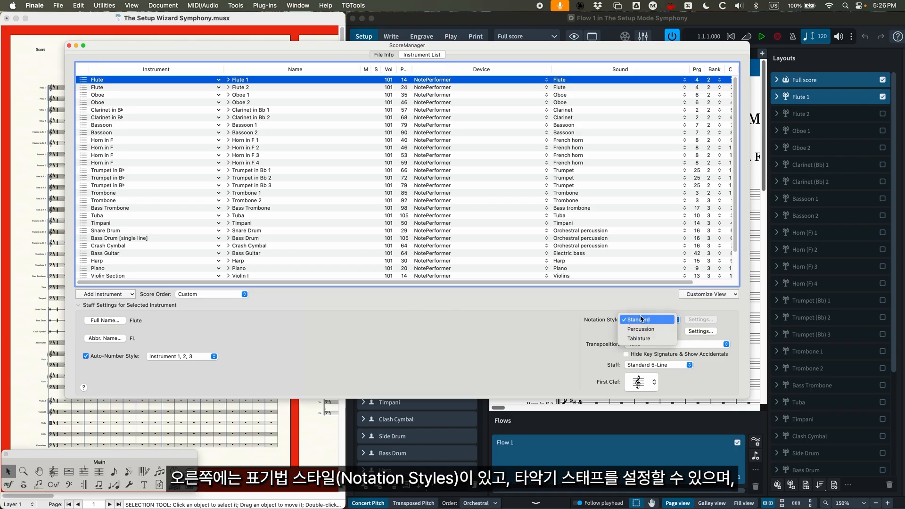
{"action": "left_click", "coordinate": [581, 326]}
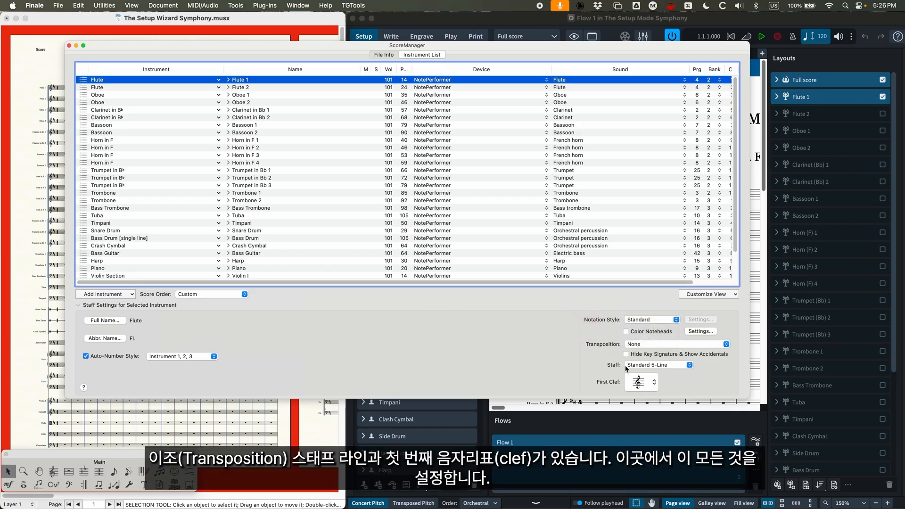
{"action": "left_click", "coordinate": [654, 365]}
{"action": "left_click", "coordinate": [597, 366]}
{"action": "left_click_drag", "start_coordinate": [248, 44], "coordinate": [243, 46]}
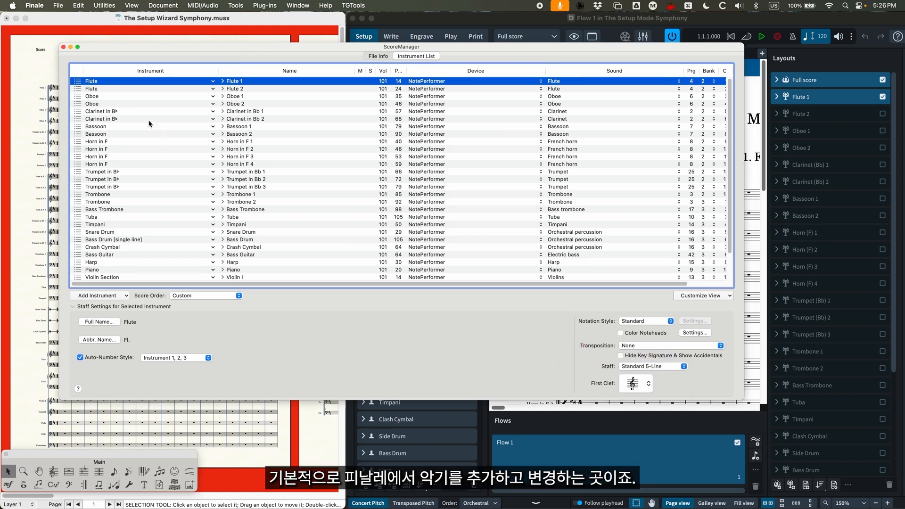
{"action": "left_click", "coordinate": [63, 47]}
- Switch back to Dorico and compare the single player Flute 1 with the section player Violin I
{"action": "left_click", "coordinate": [436, 23]}
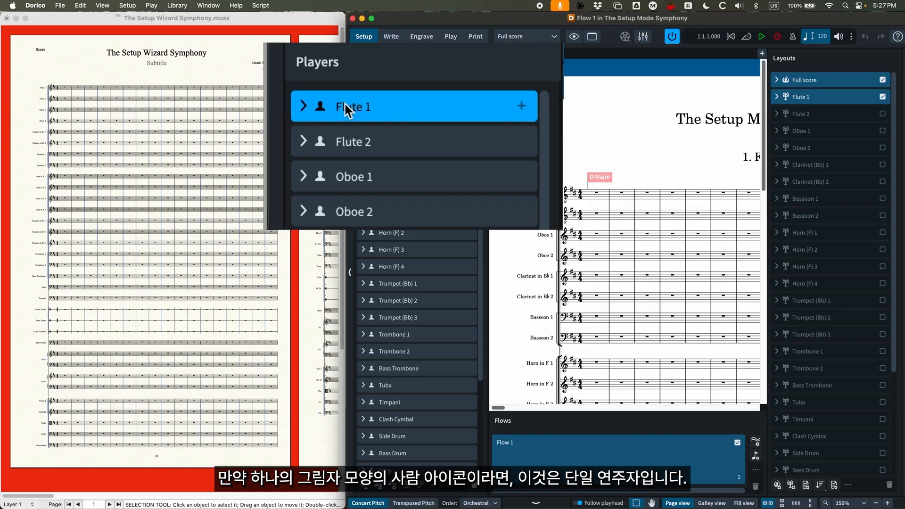
{"action": "scroll", "coordinate": [402, 393], "scroll_direction": "down", "scroll_amount": 5}
{"action": "left_click", "coordinate": [397, 398]}
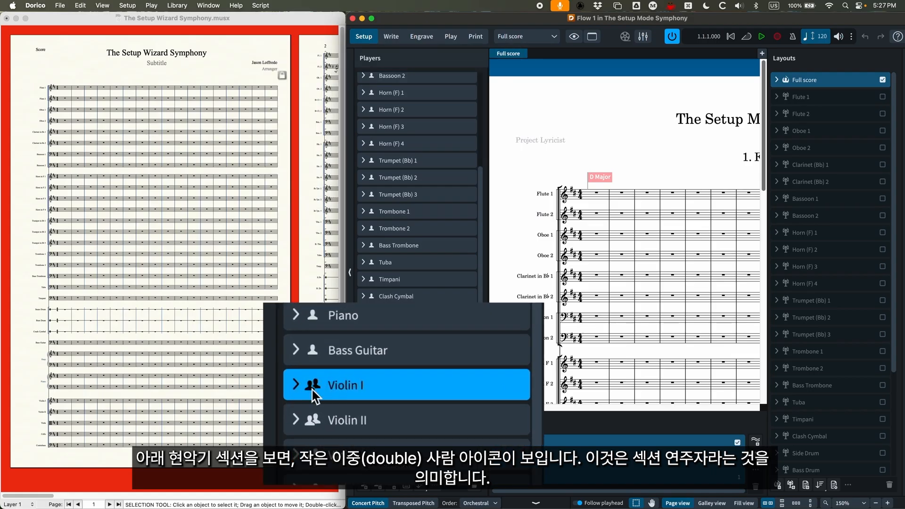
{"action": "scroll", "coordinate": [415, 188], "scroll_direction": "up", "scroll_amount": 5}
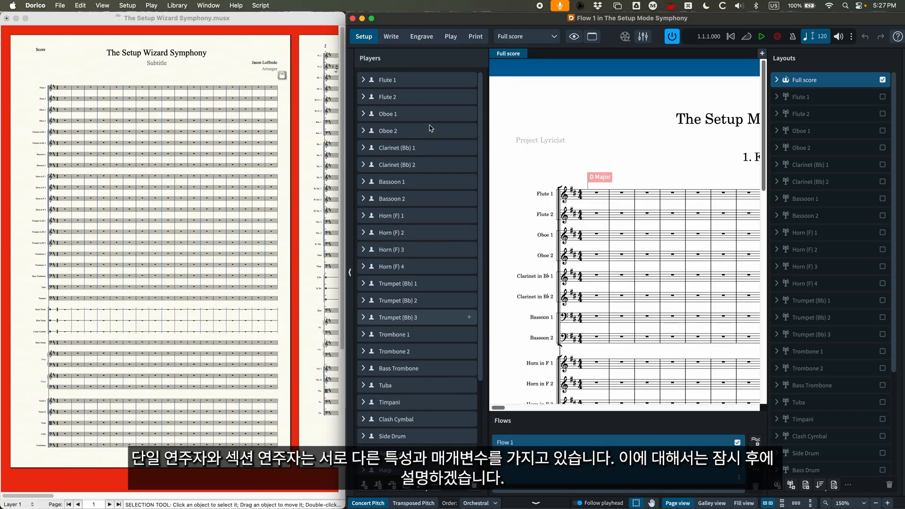
- Add a new single player holding an English Horn, searching the instruments for "engl"
{"action": "left_click", "coordinate": [389, 80]}
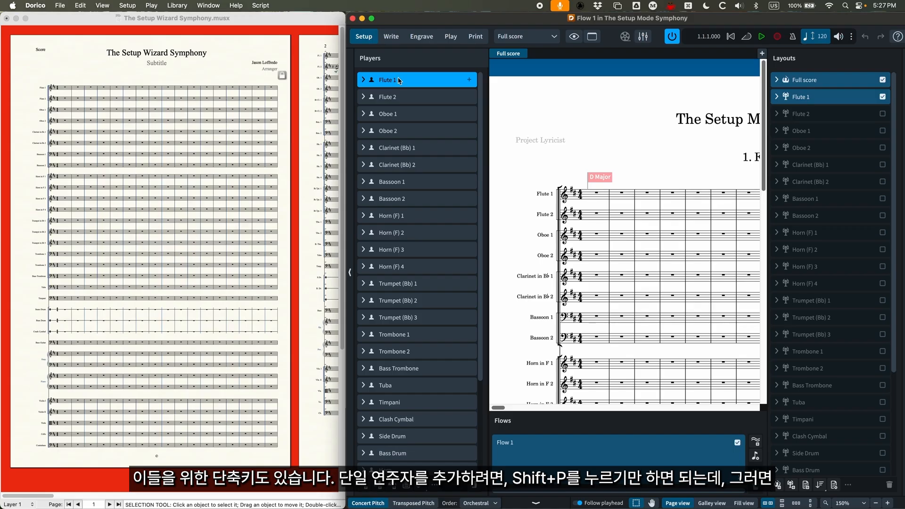
{"action": "key", "text": "shift+p"}
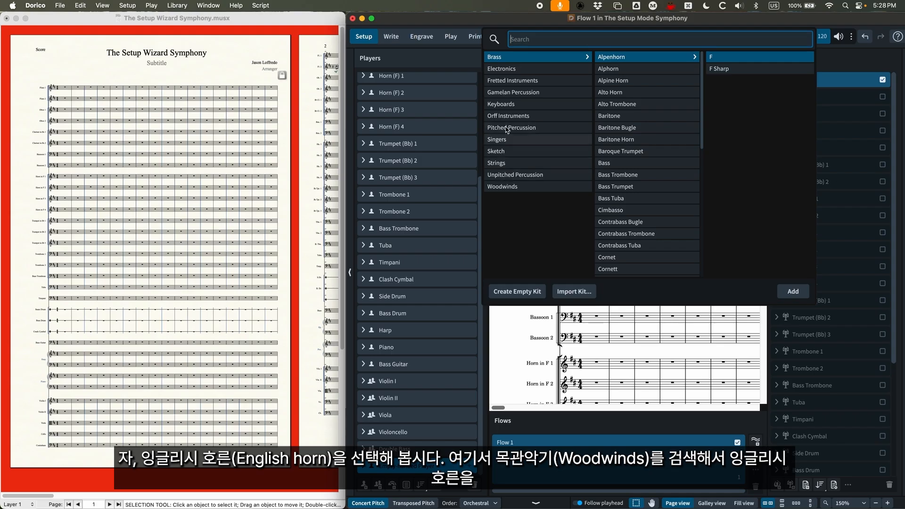
{"action": "left_click", "coordinate": [503, 188]}
{"action": "scroll", "coordinate": [649, 189], "scroll_direction": "down", "scroll_amount": 5}
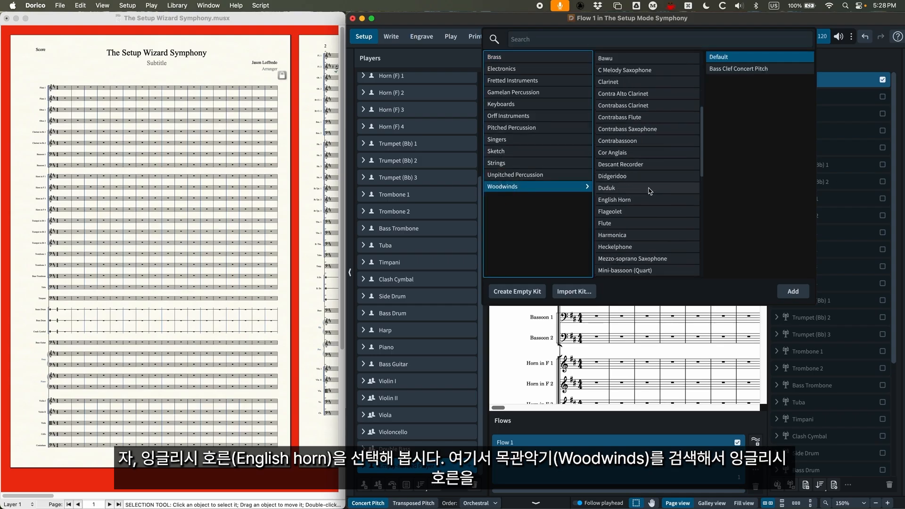
{"action": "scroll", "coordinate": [646, 184], "scroll_direction": "up", "scroll_amount": 5}
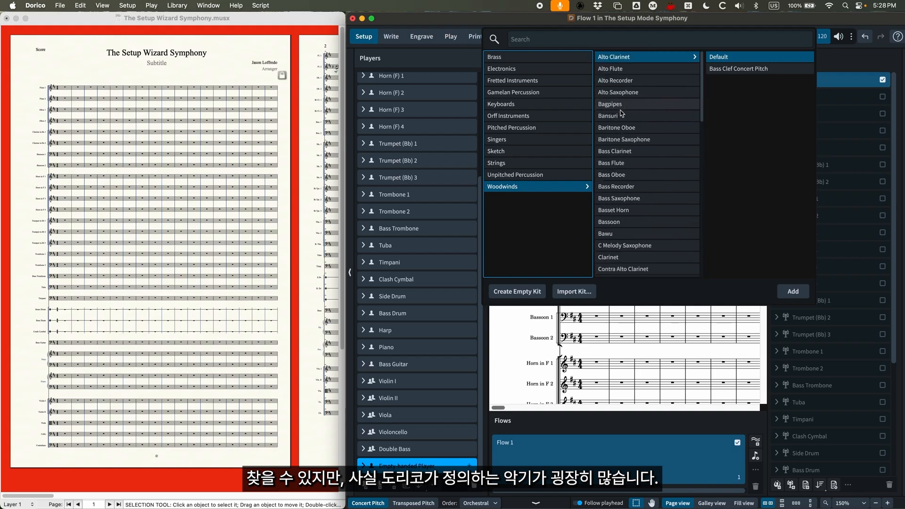
{"action": "left_click", "coordinate": [518, 57]}
{"action": "left_click", "coordinate": [538, 40]}
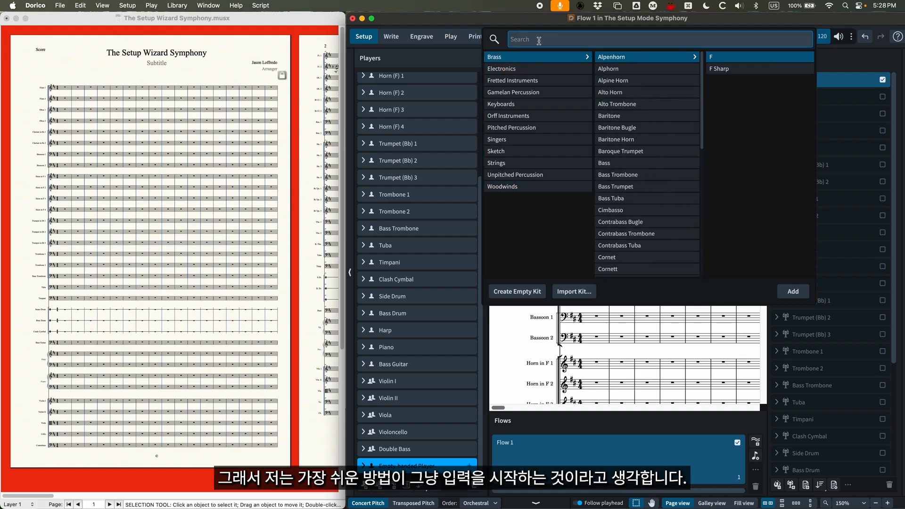
{"action": "type", "text": "eng"}
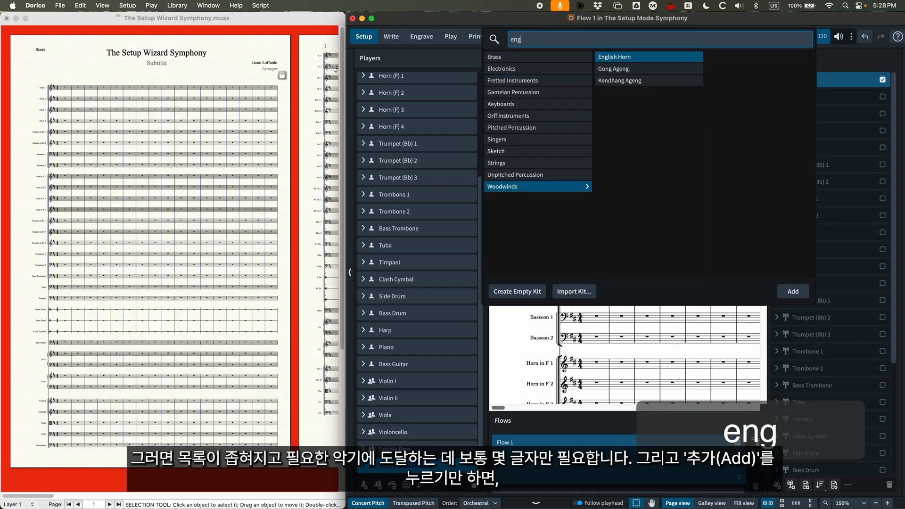
{"action": "type", "text": "l"}
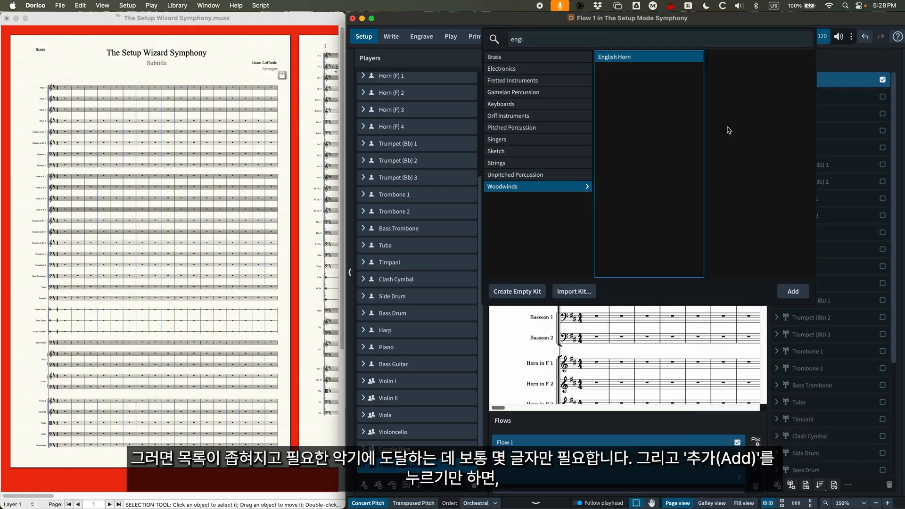
{"action": "left_click", "coordinate": [793, 291]}
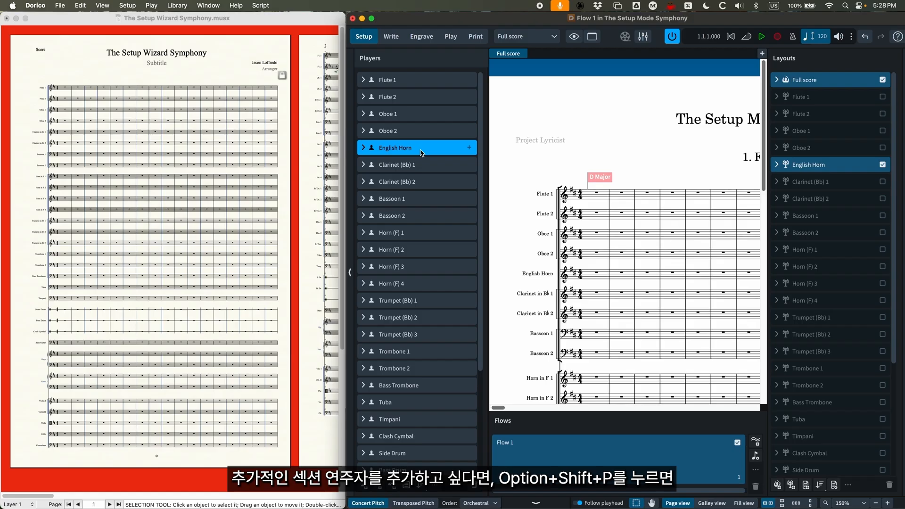
- Try adding another section player with a Viola, and undo the addition
{"action": "key", "text": "alt"}
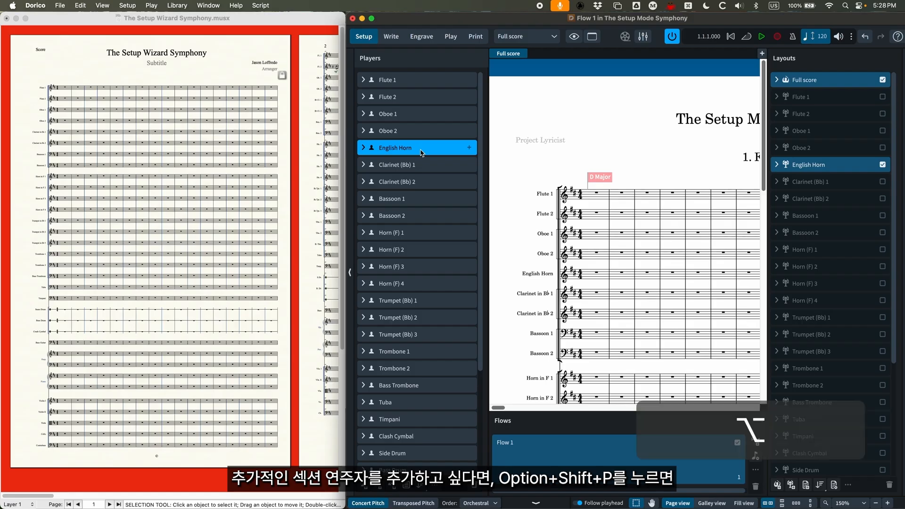
{"action": "key", "text": "alt+shift+p"}
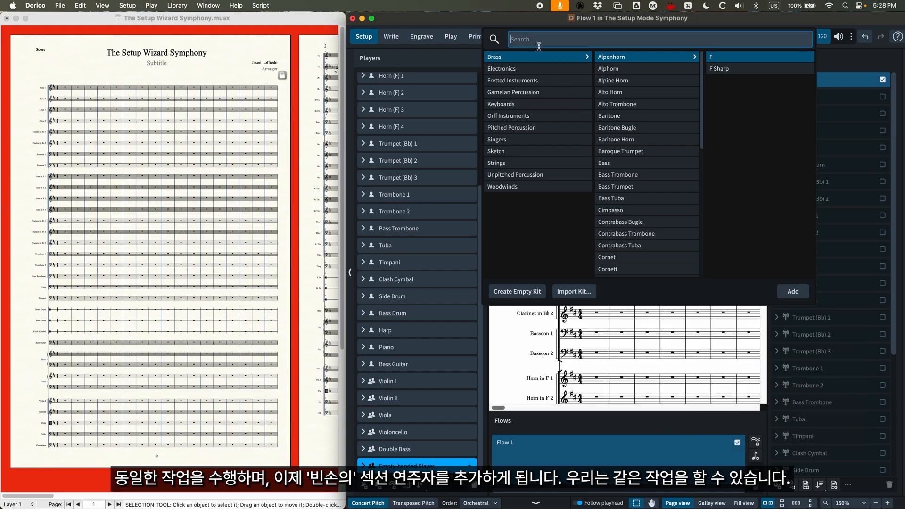
{"action": "type", "text": "viol"}
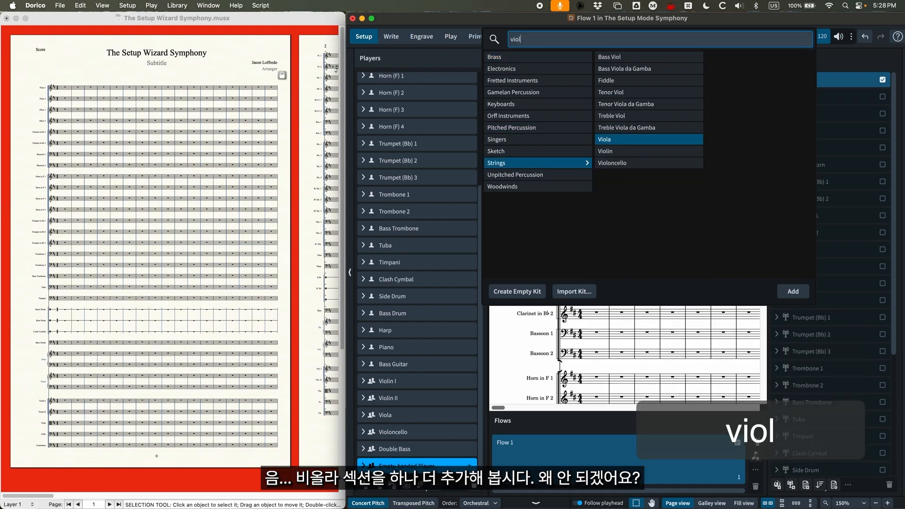
{"action": "left_click", "coordinate": [624, 139]}
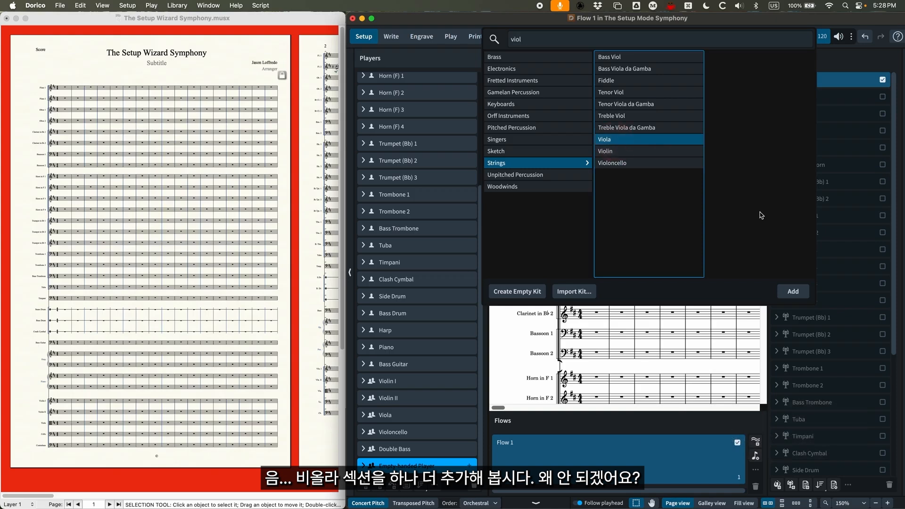
{"action": "left_click", "coordinate": [792, 293]}
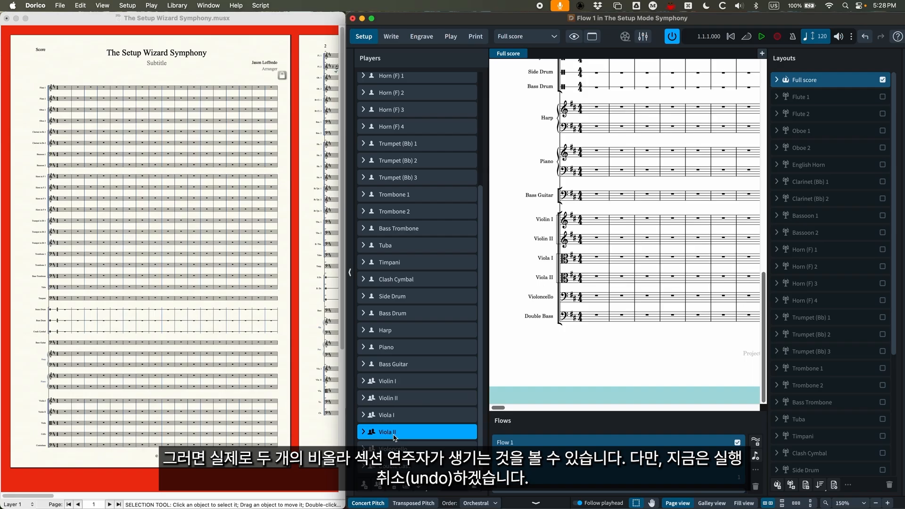
{"action": "key", "text": "super+z"}
{"action": "key", "text": "super+z"}
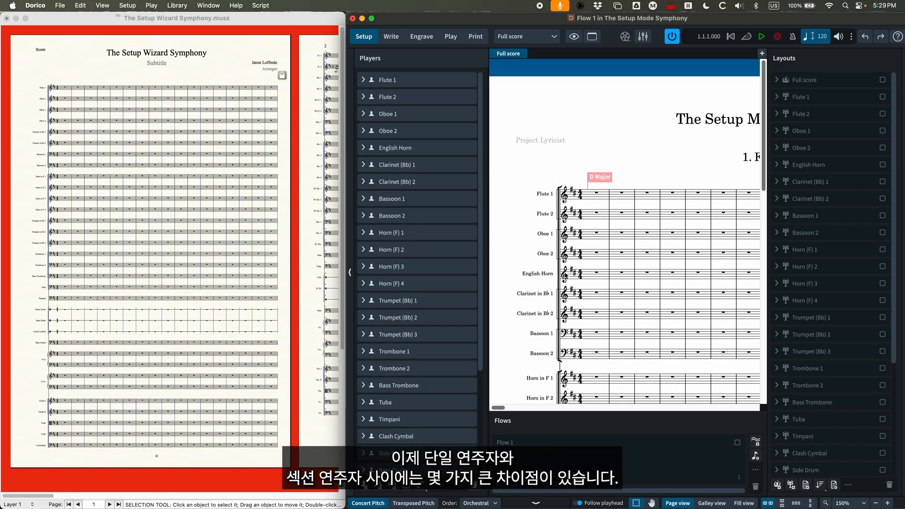
- Expand the Flute 1 player to examine its assigned instruments, and collapse it again
{"action": "left_click", "coordinate": [394, 82]}
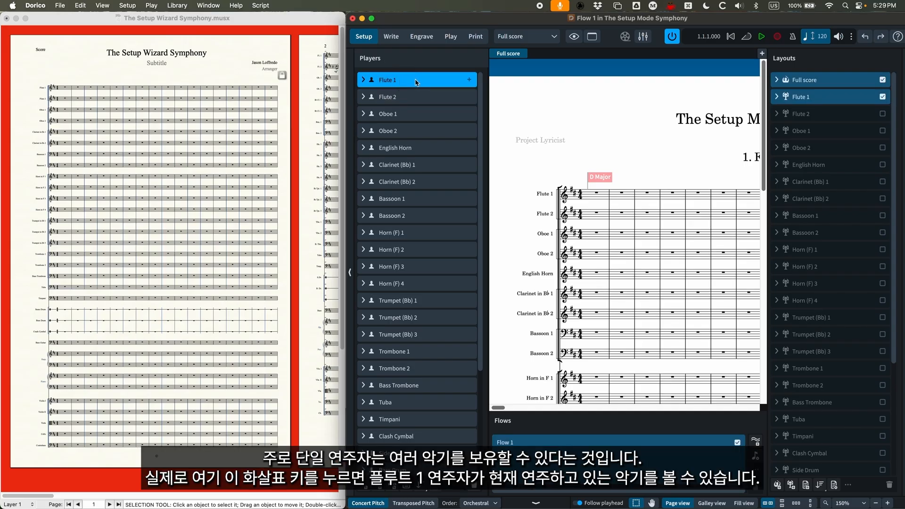
{"action": "left_click", "coordinate": [364, 81]}
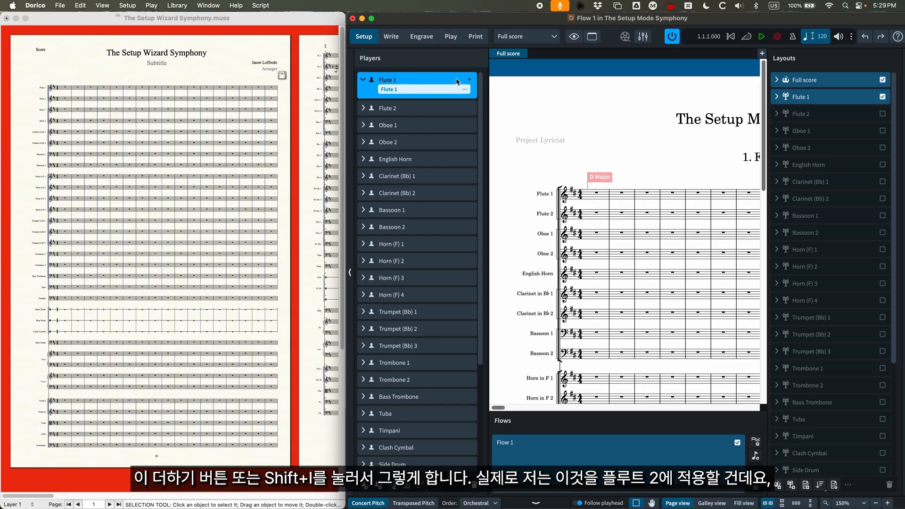
{"action": "left_click", "coordinate": [363, 80]}
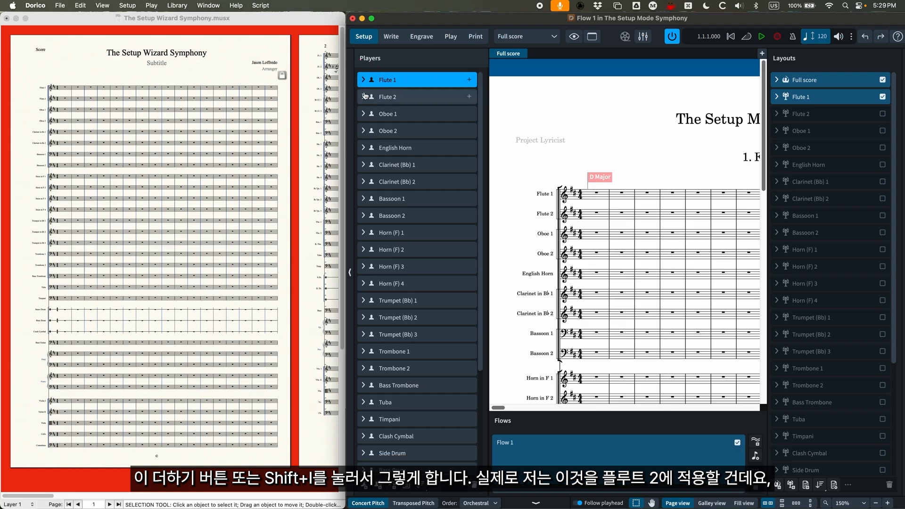
- Add a Piccolo in C to the Flute 2 player, searching the instruments for "picc", and expand the player to show its instruments
{"action": "left_click", "coordinate": [364, 96]}
{"action": "left_click", "coordinate": [420, 98]}
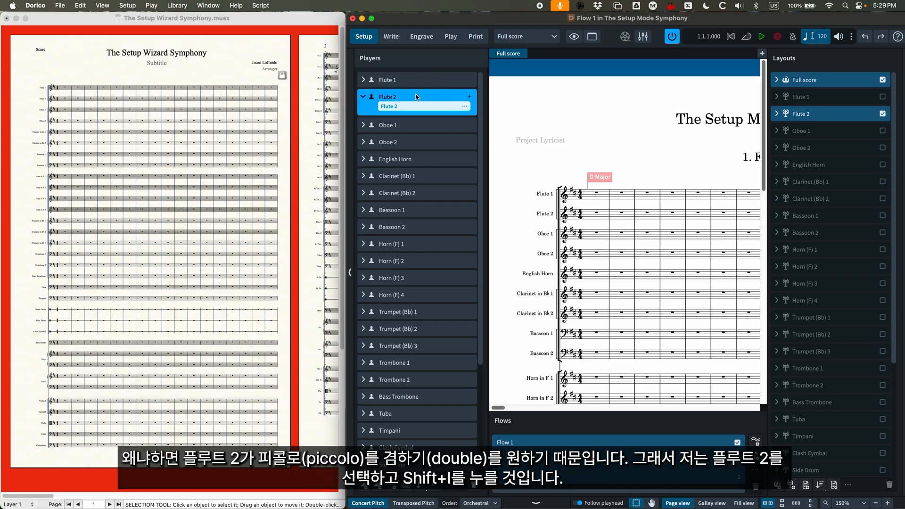
{"action": "left_click", "coordinate": [364, 97]}
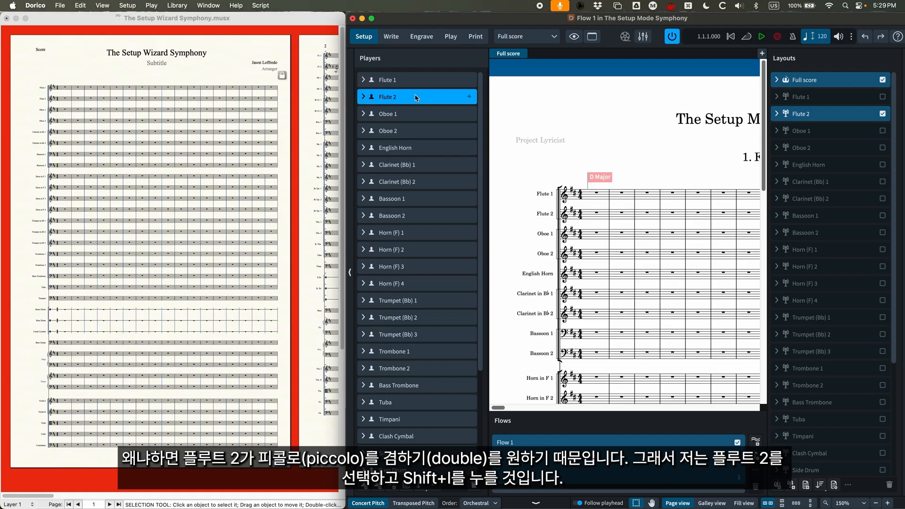
{"action": "key", "text": "shift+i"}
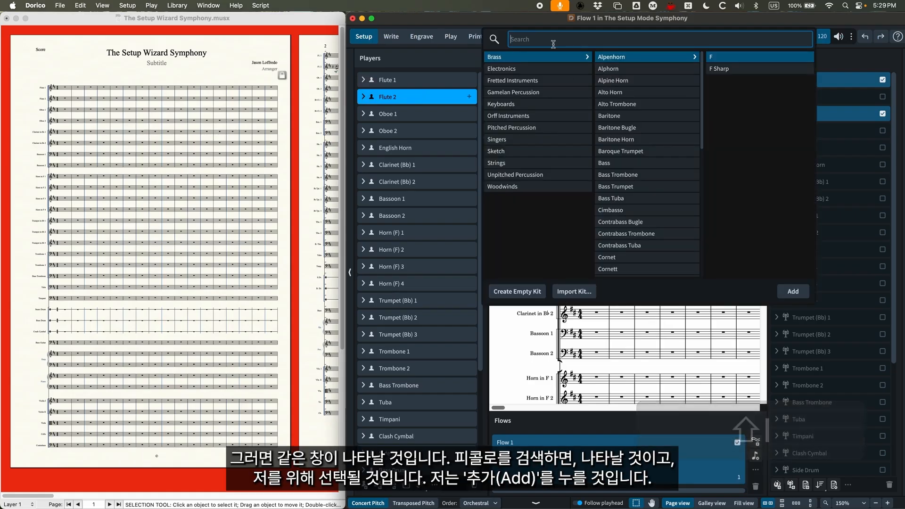
{"action": "type", "text": "picc"}
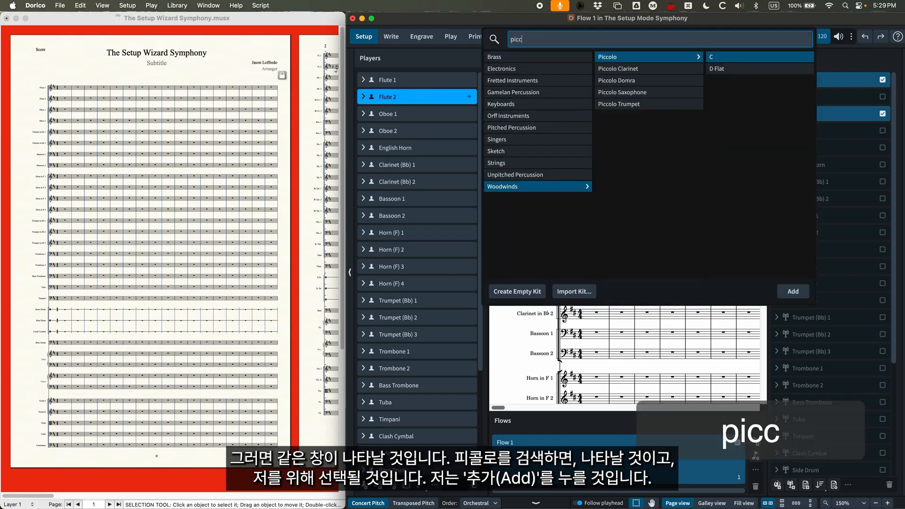
{"action": "left_click", "coordinate": [800, 293]}
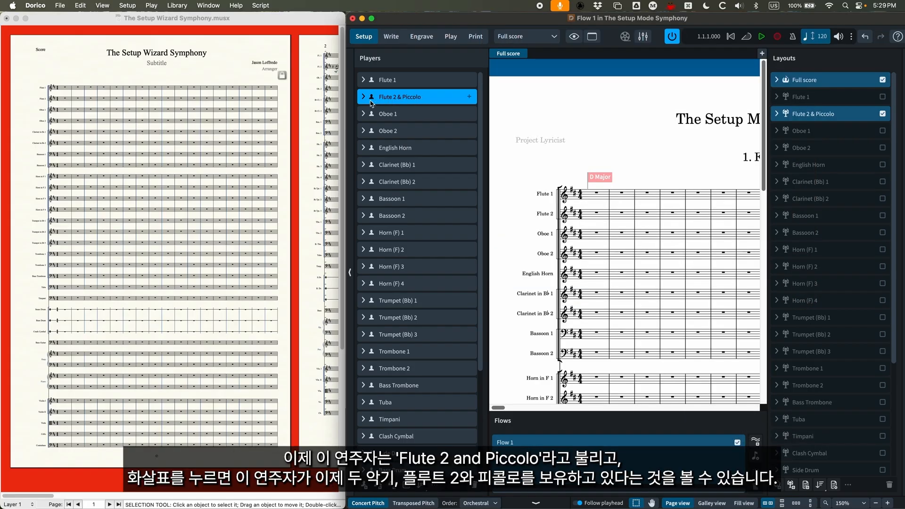
{"action": "left_click", "coordinate": [363, 97]}
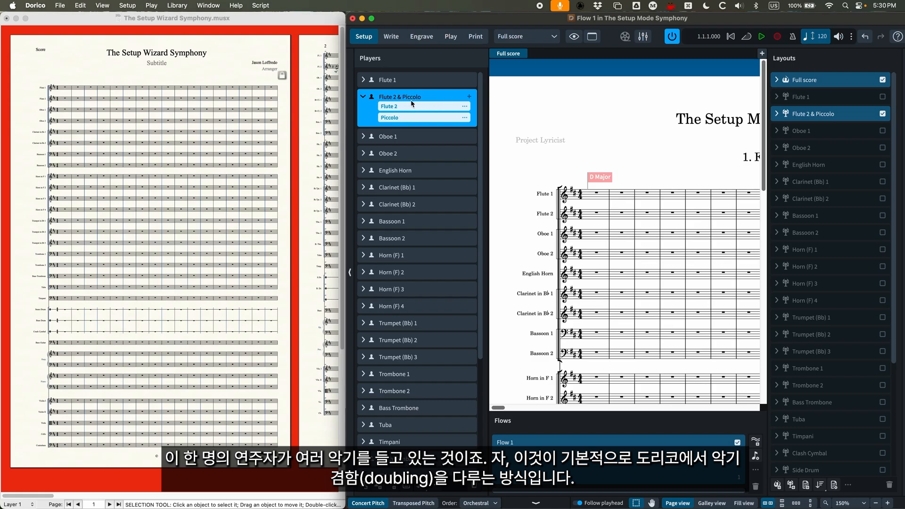
- Switch to Finale, maximize its window, and examine the notes in the Flute 2 staff on page 2
{"action": "left_click", "coordinate": [289, 20]}
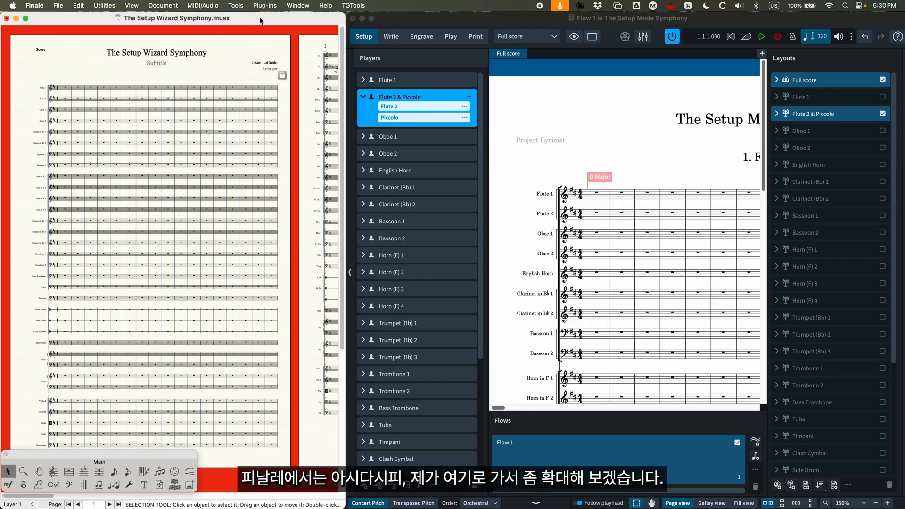
{"action": "double_click", "coordinate": [260, 20]}
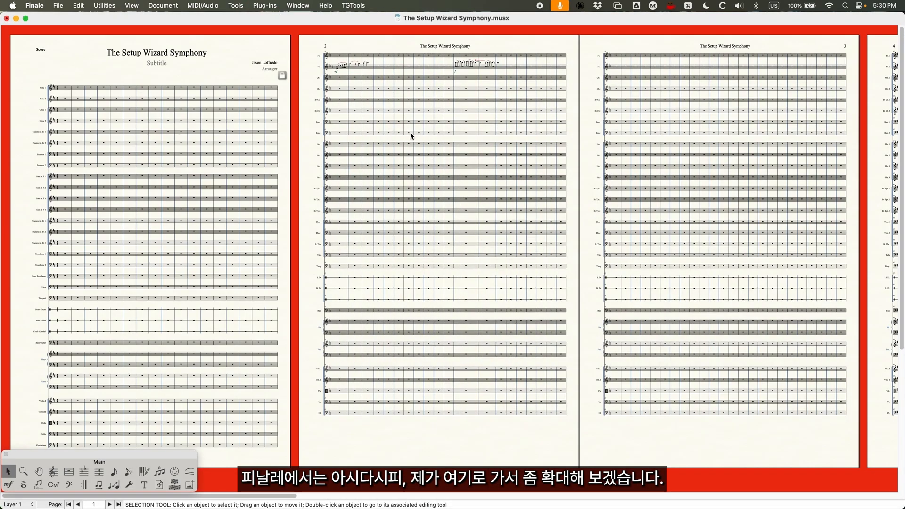
{"action": "key", "text": "super+equal"}
{"action": "key", "text": "super+equal"}
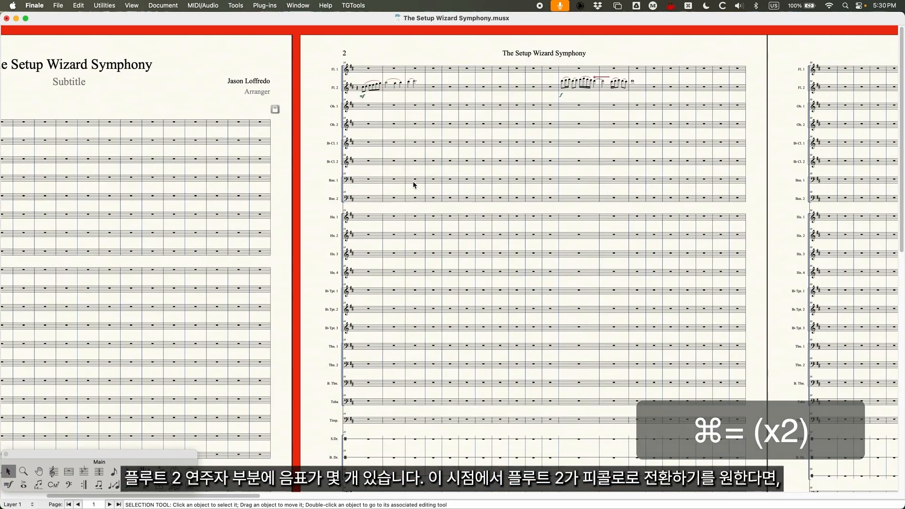
{"action": "key", "text": "super+equal"}
{"action": "scroll", "coordinate": [410, 182], "scroll_direction": "right", "scroll_amount": 3}
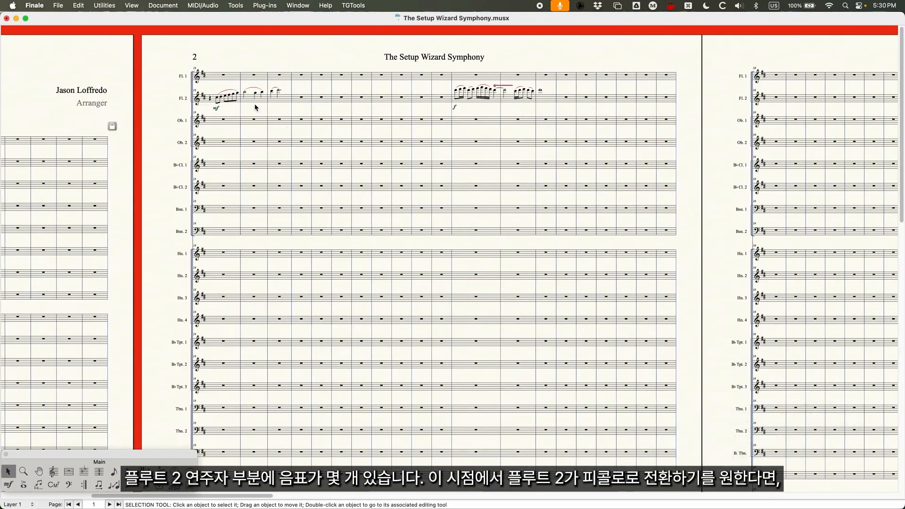
{"action": "left_click", "coordinate": [219, 100]}
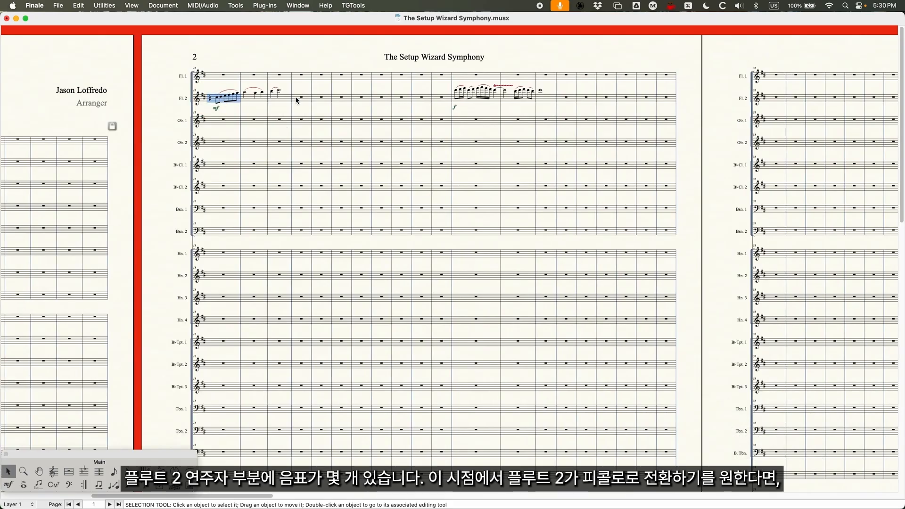
- Change the instrument of the Flute 2 staff to Piccolo, starting at the first measure of the second passage on page 2
{"action": "left_click", "coordinate": [495, 101]}
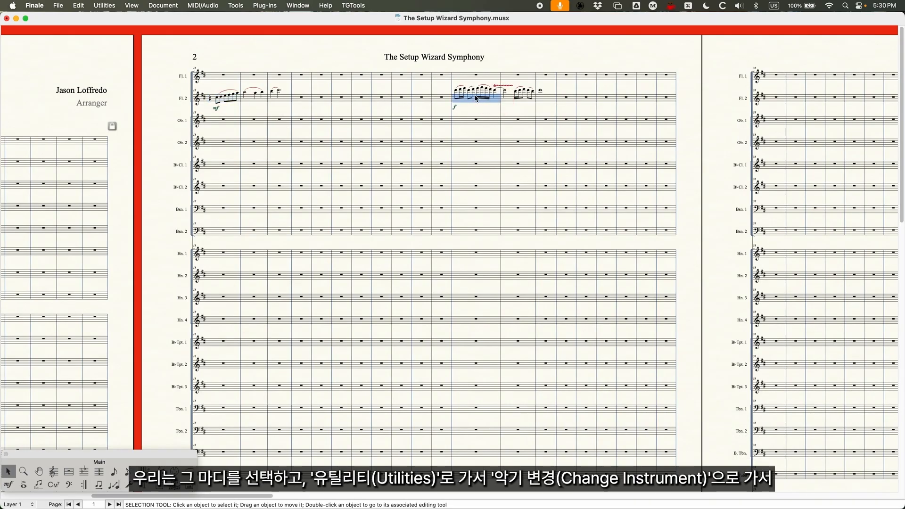
{"action": "left_click", "coordinate": [105, 6]}
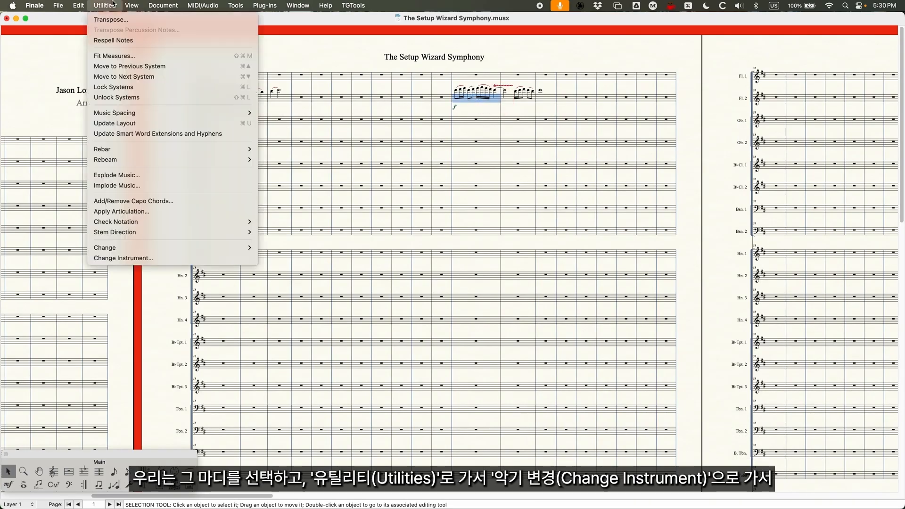
{"action": "left_click", "coordinate": [124, 258]}
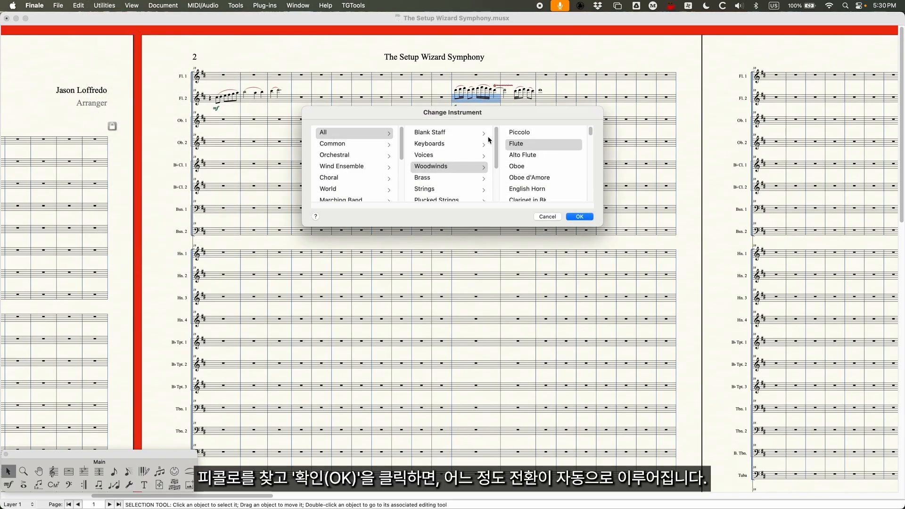
{"action": "left_click", "coordinate": [528, 133]}
{"action": "left_click", "coordinate": [580, 217]}
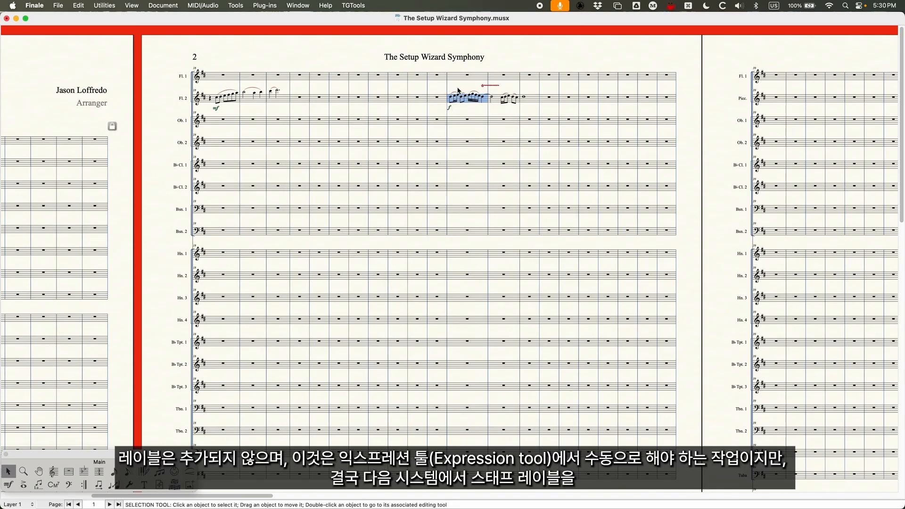
- Examine the second flute's staff label on page 3, and select the entire Flute 2 staff to view it across pages
{"action": "scroll", "coordinate": [438, 144], "scroll_direction": "right", "scroll_amount": 10}
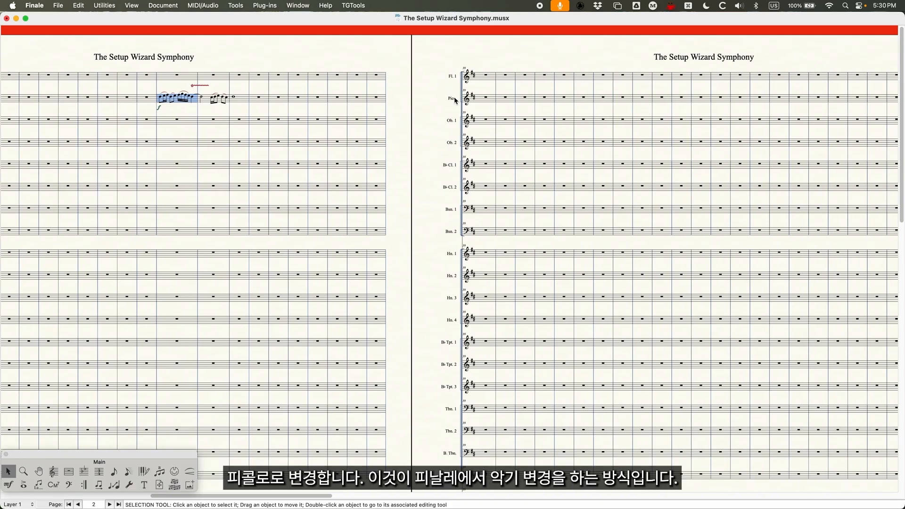
{"action": "scroll", "coordinate": [453, 125], "scroll_direction": "left", "scroll_amount": 14}
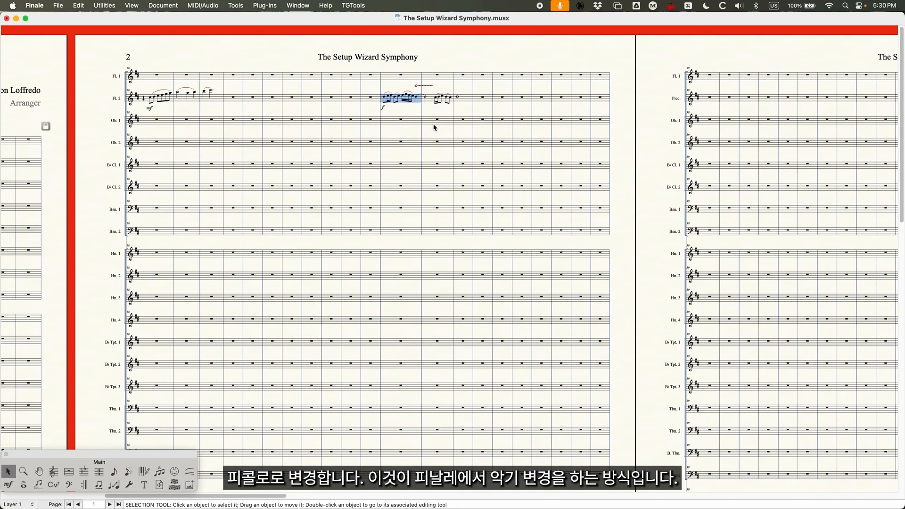
{"action": "scroll", "coordinate": [431, 127], "scroll_direction": "left", "scroll_amount": 11}
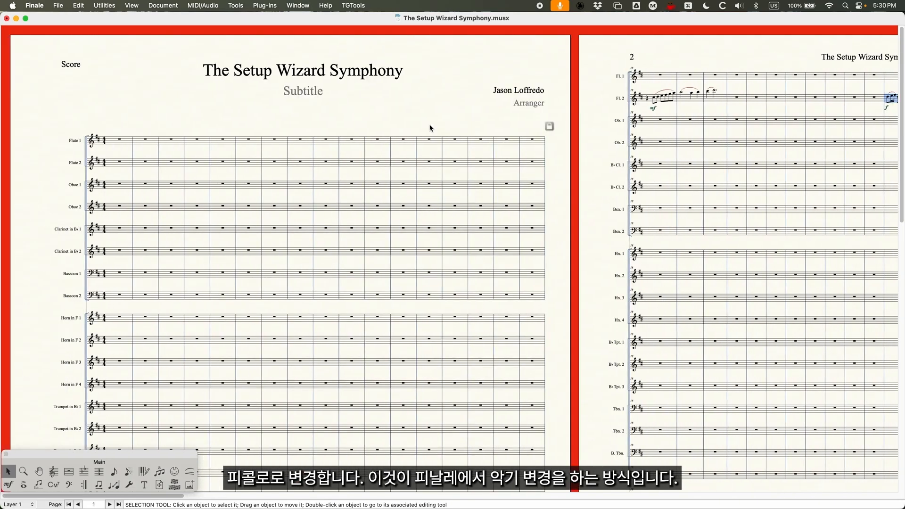
{"action": "left_click", "coordinate": [48, 165]}
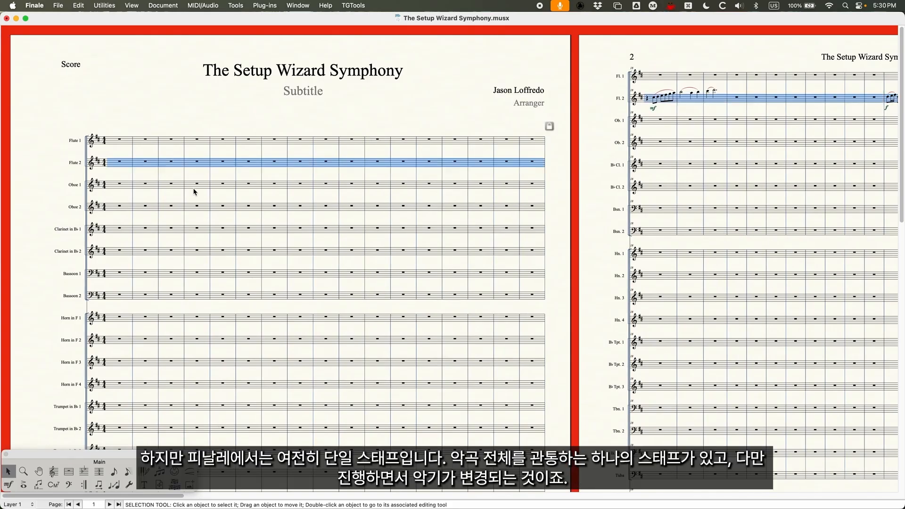
{"action": "scroll", "coordinate": [73, 174], "scroll_direction": "right", "scroll_amount": 10}
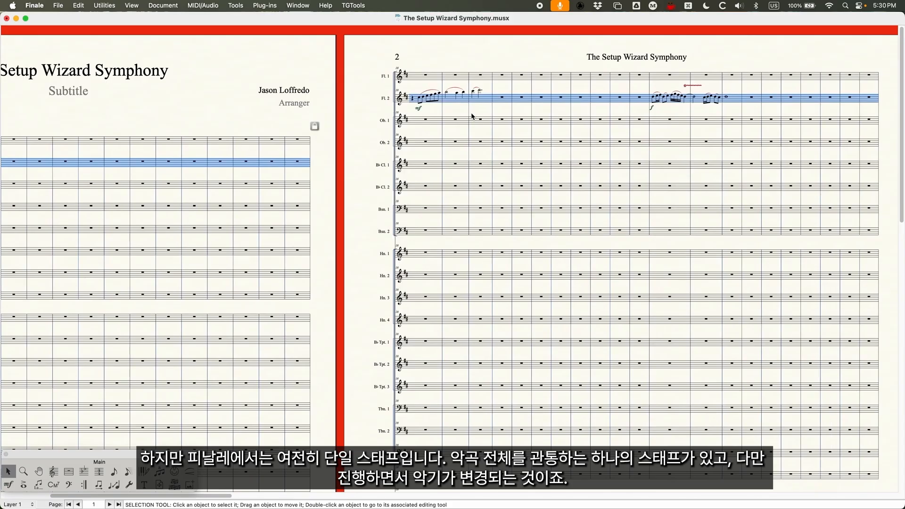
- Switch back to Dorico, maximize its window, and display the full score in Galley View
{"action": "double_click", "coordinate": [359, 23]}
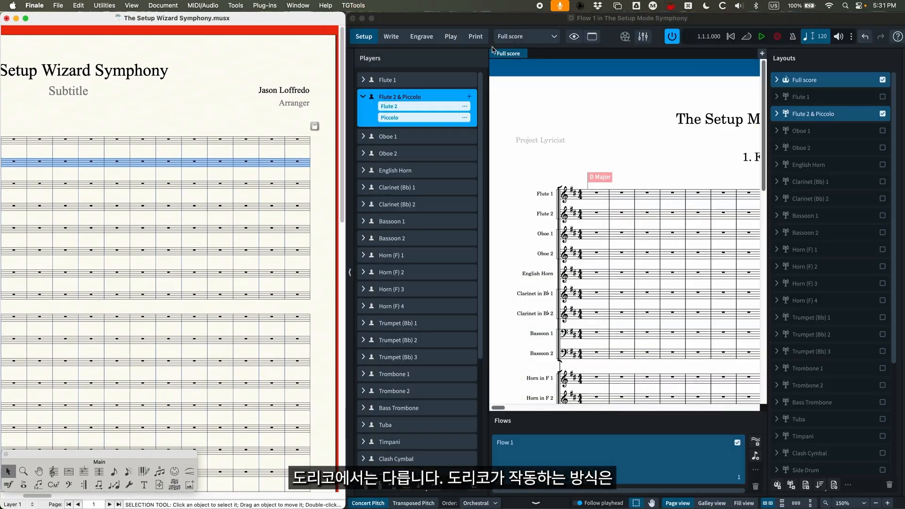
{"action": "double_click", "coordinate": [491, 21]}
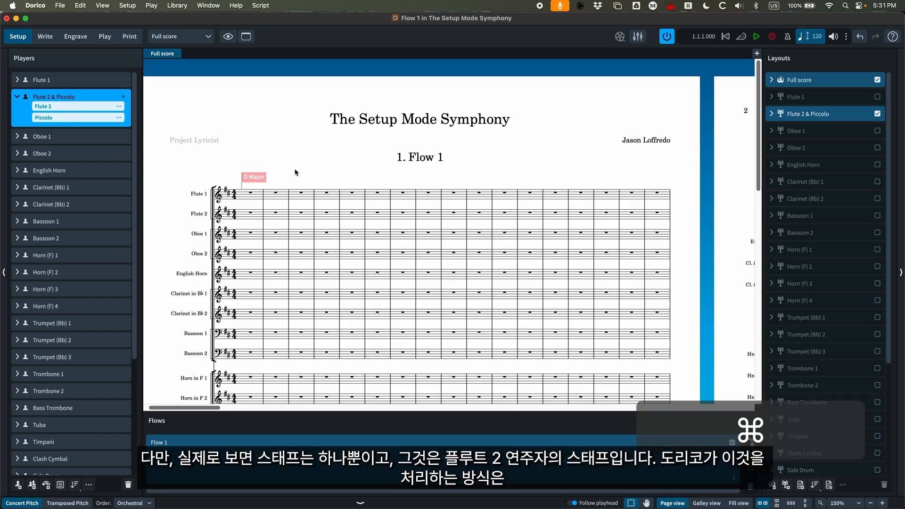
{"action": "key", "text": "super+equal"}
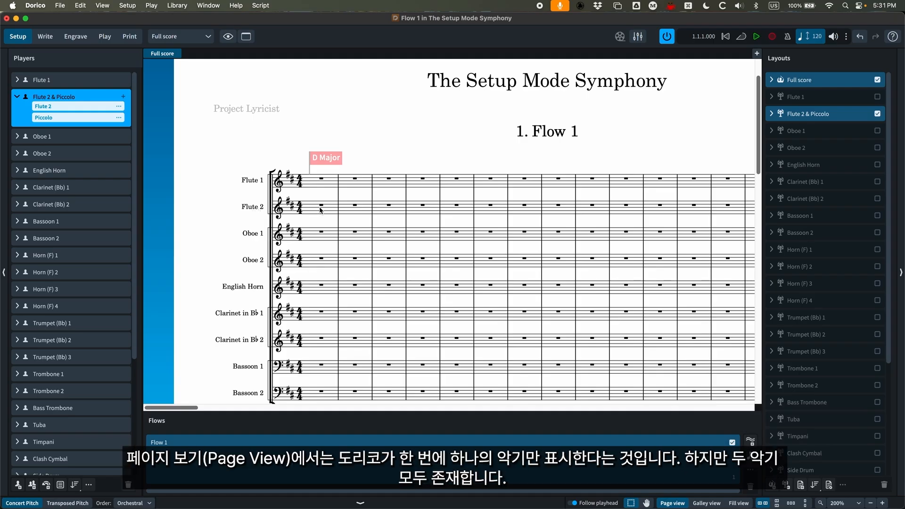
{"action": "scroll", "coordinate": [320, 210], "scroll_direction": "up", "scroll_amount": 2}
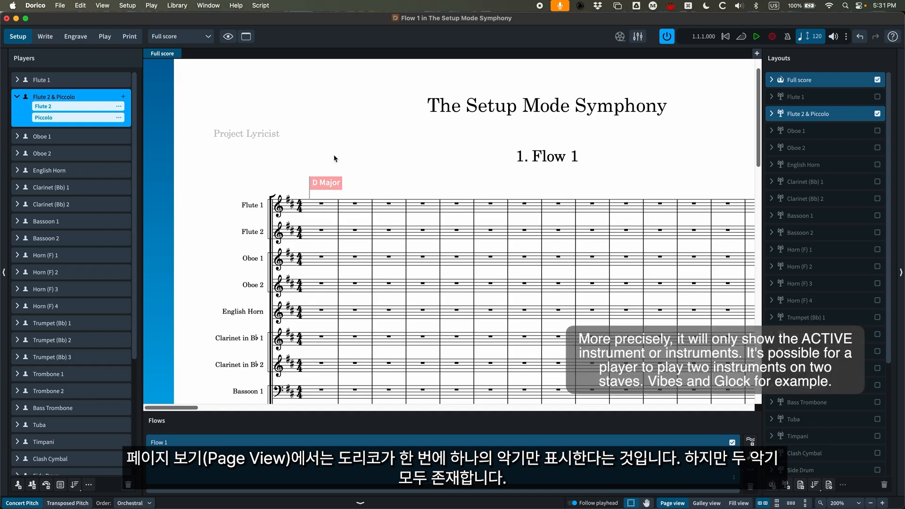
{"action": "key", "text": "alt+super+2"}
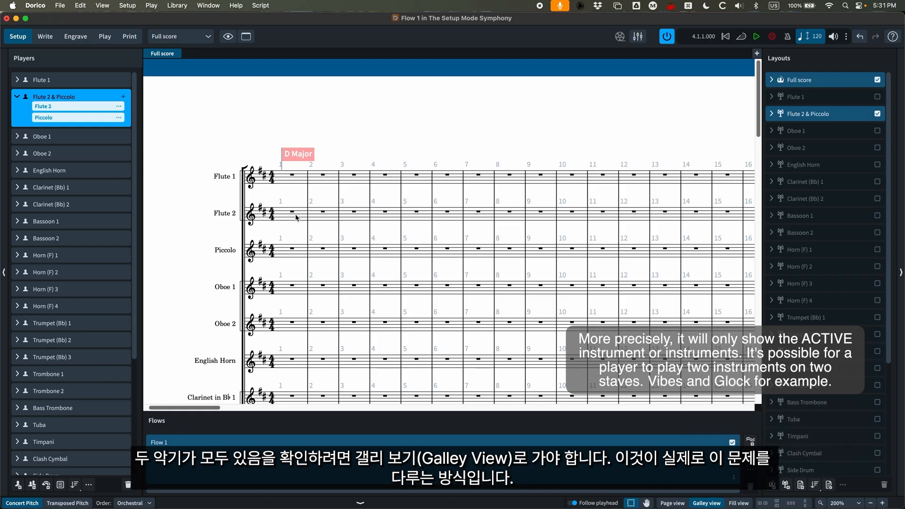
- In Write mode, move the Flute 2 passage in bars 29–31 down to the Piccolo staff, back up, and down again
{"action": "scroll", "coordinate": [293, 220], "scroll_direction": "right", "scroll_amount": 15}
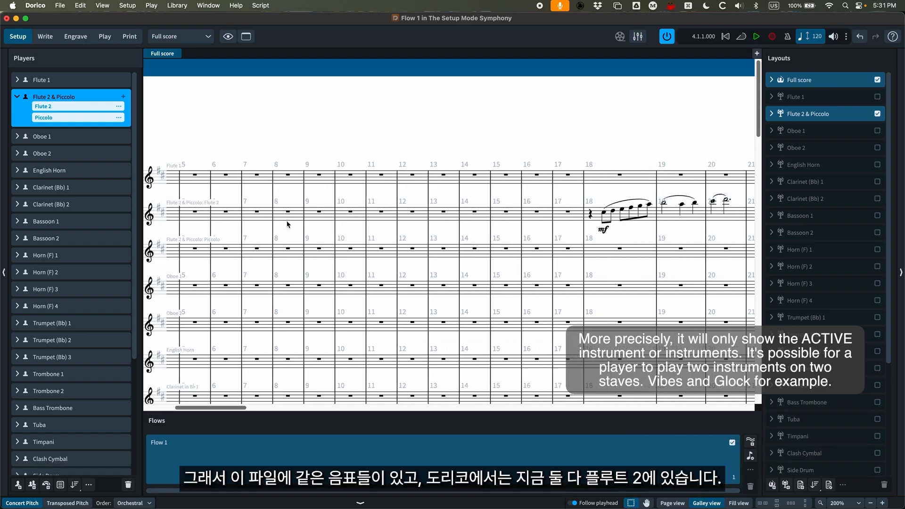
{"action": "scroll", "coordinate": [283, 225], "scroll_direction": "right", "scroll_amount": 5}
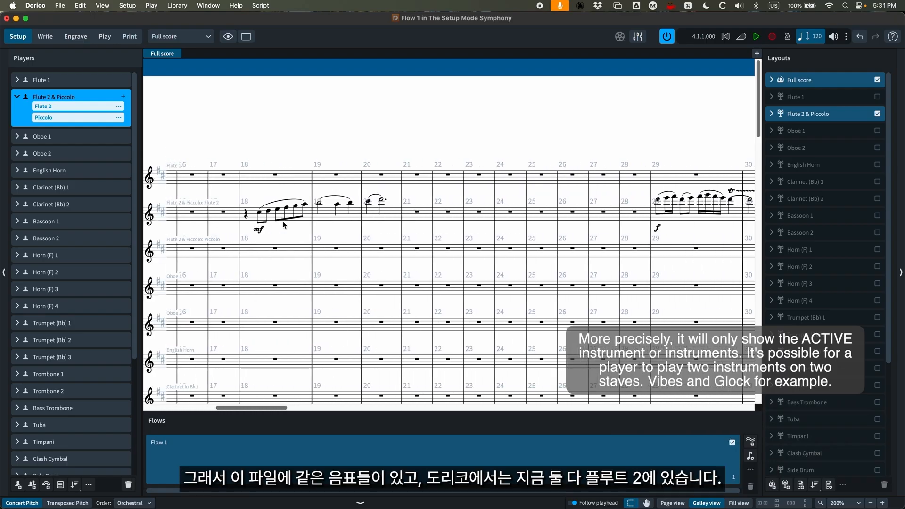
{"action": "scroll", "coordinate": [280, 225], "scroll_direction": "right", "scroll_amount": 5}
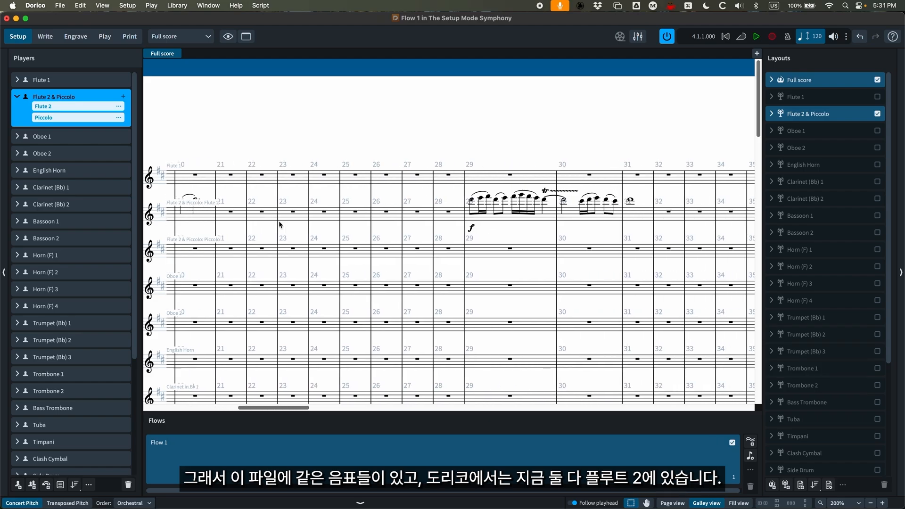
{"action": "scroll", "coordinate": [471, 216], "scroll_direction": "left", "scroll_amount": 5}
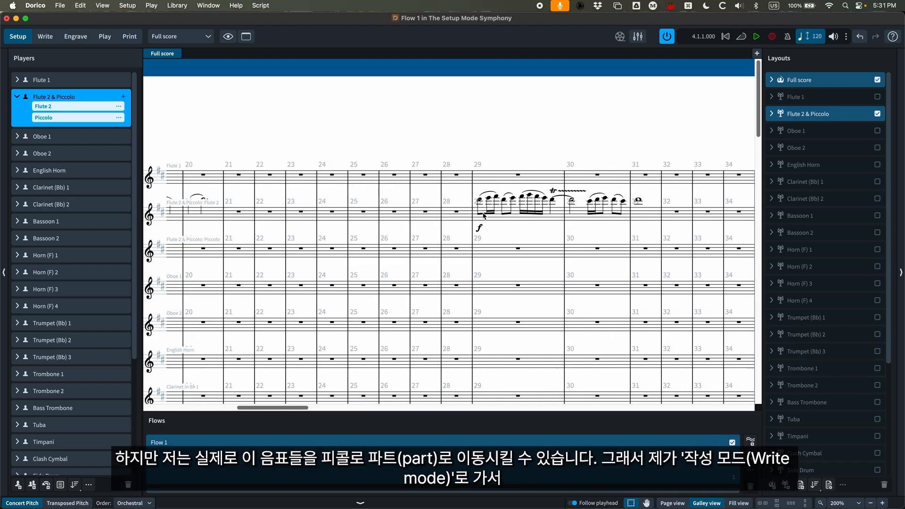
{"action": "scroll", "coordinate": [471, 222], "scroll_direction": "right", "scroll_amount": 3}
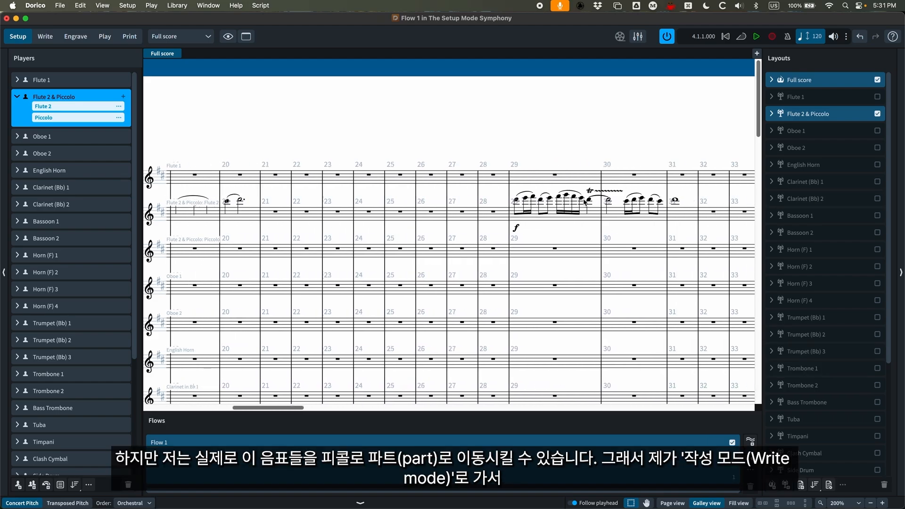
{"action": "left_click", "coordinate": [45, 37]}
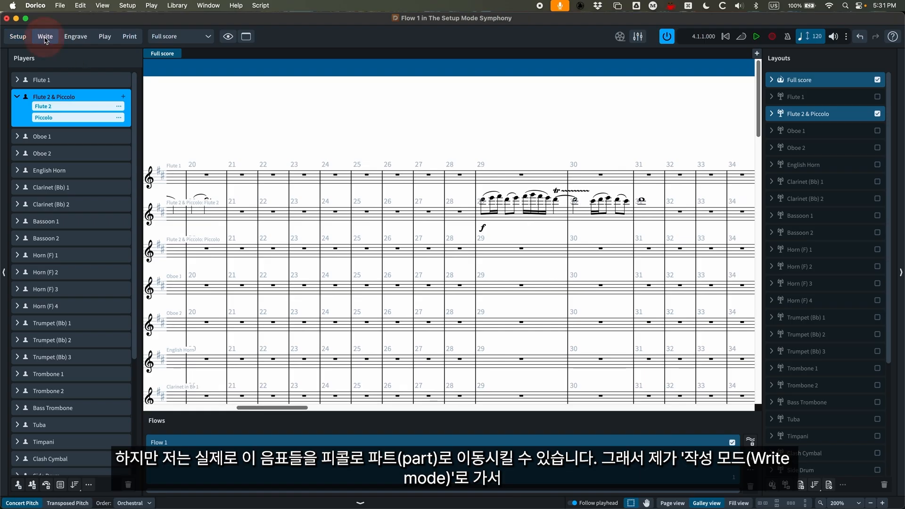
{"action": "scroll", "coordinate": [500, 258], "scroll_direction": "right", "scroll_amount": 2}
{"action": "left_click", "coordinate": [461, 218]}
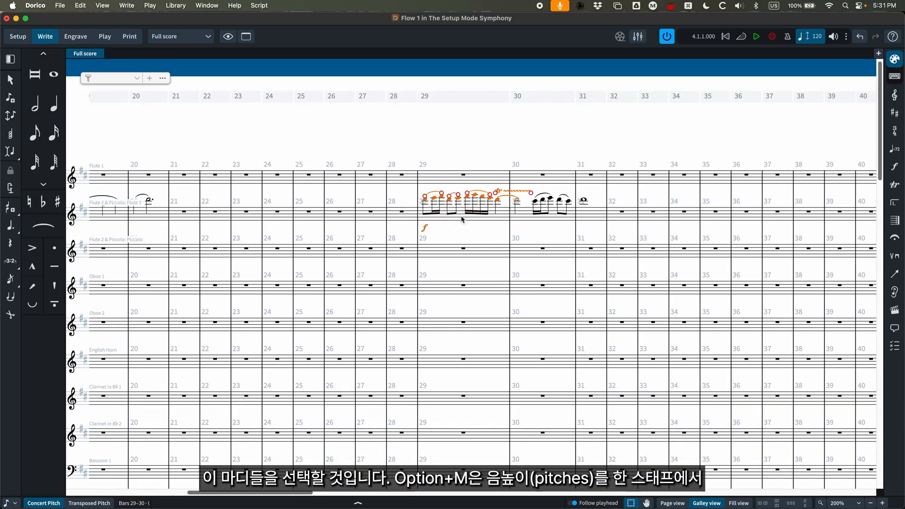
{"action": "left_click", "coordinate": [583, 214], "text": "shift"}
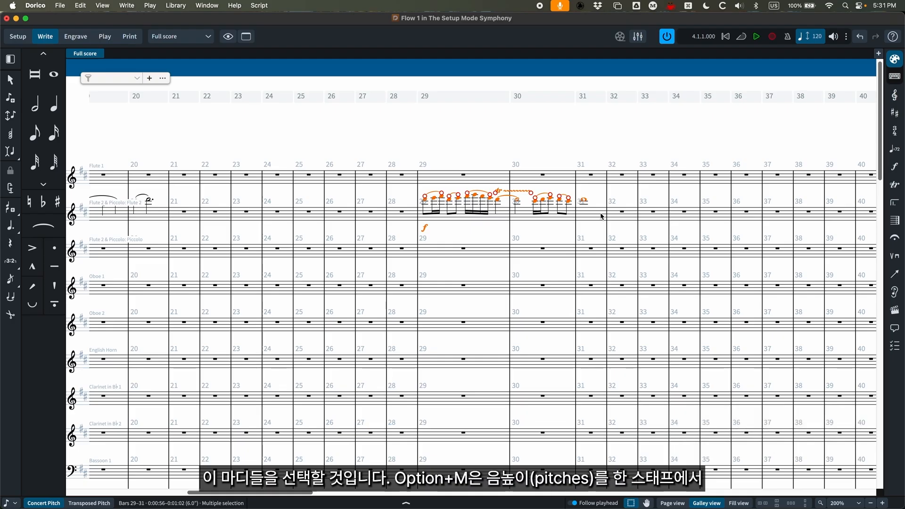
{"action": "key", "text": "alt+m"}
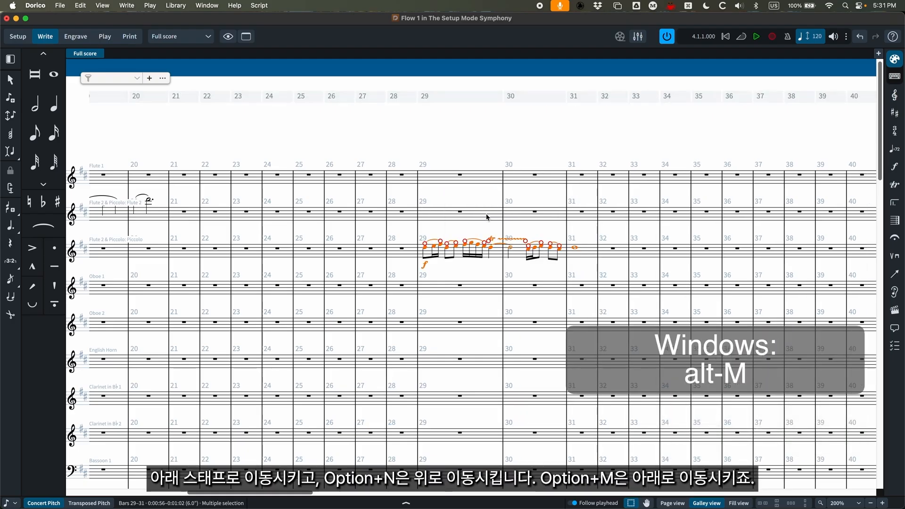
{"action": "key", "text": "alt+n"}
{"action": "key", "text": "alt+m"}
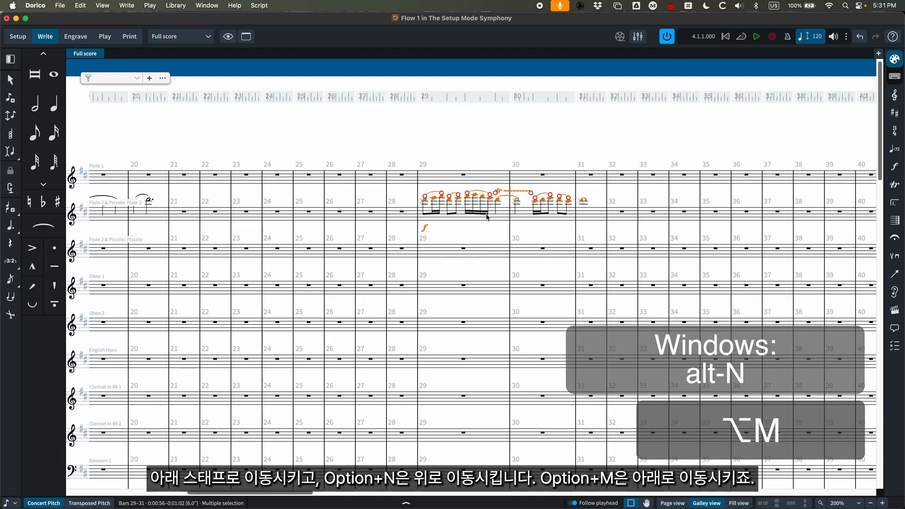
- Examine the separate Flute 2 and Piccolo staves in Galley View, going back to the start of the flow
{"action": "scroll", "coordinate": [514, 227], "scroll_direction": "left", "scroll_amount": 3}
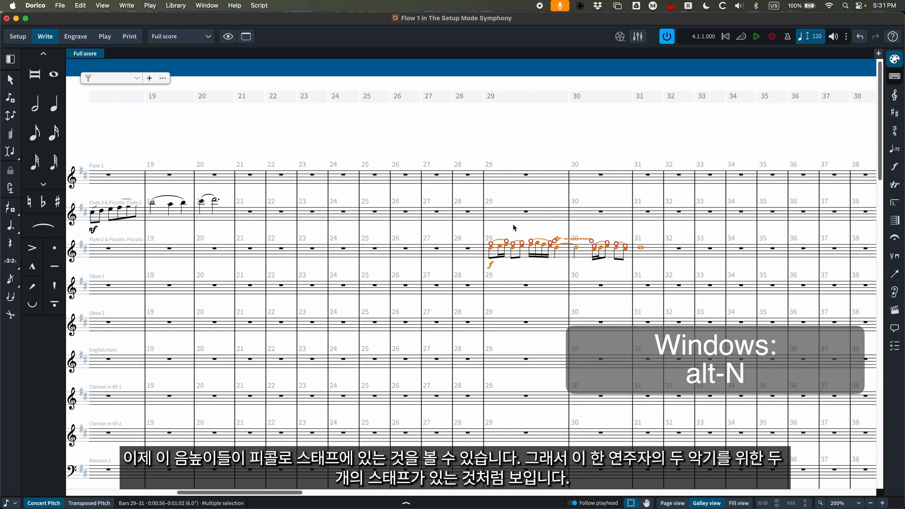
{"action": "scroll", "coordinate": [571, 254], "scroll_direction": "left", "scroll_amount": 15}
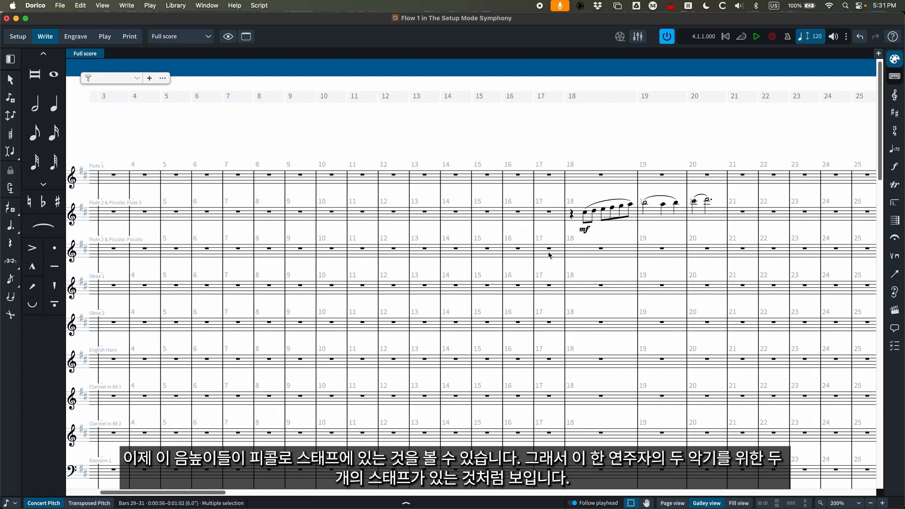
{"action": "scroll", "coordinate": [477, 262], "scroll_direction": "right", "scroll_amount": 10}
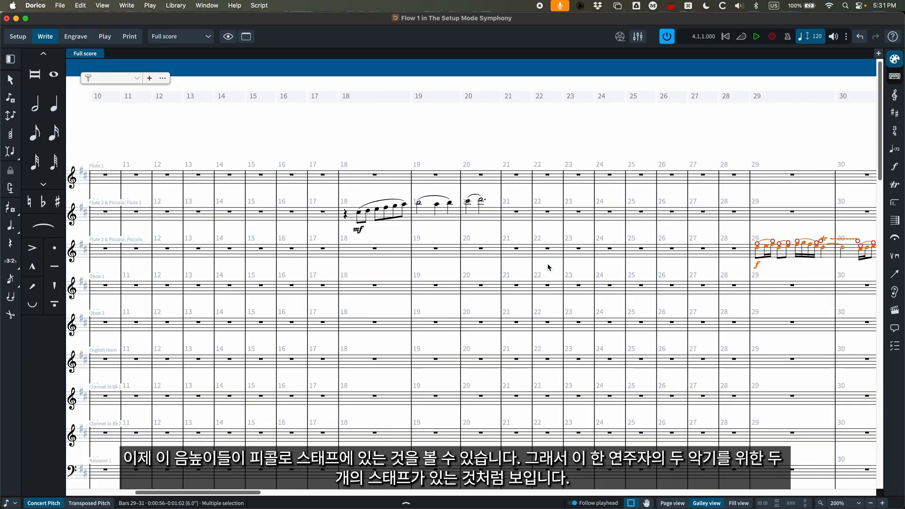
{"action": "scroll", "coordinate": [542, 265], "scroll_direction": "left", "scroll_amount": 10}
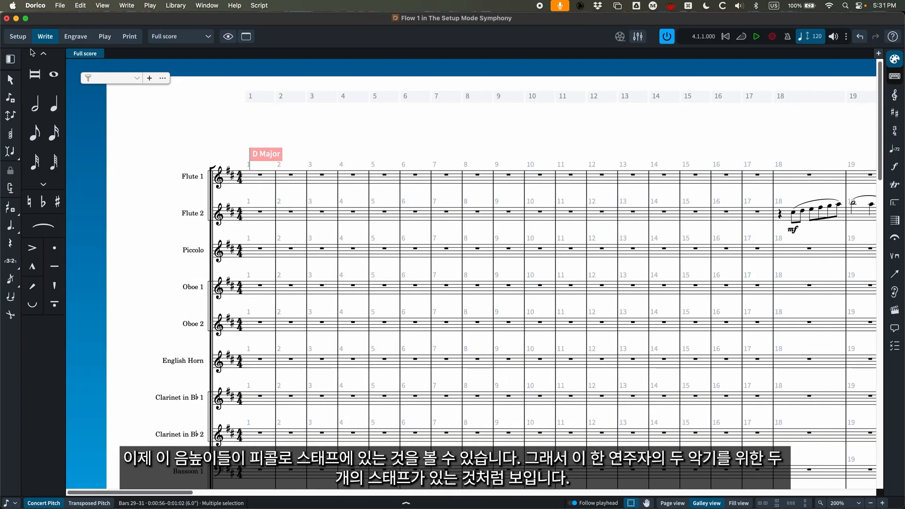
- Return to Page View and examine the piccolo change label at bar 29 and the second player's staff labels on both systems
{"action": "key", "text": "alt+super+1"}
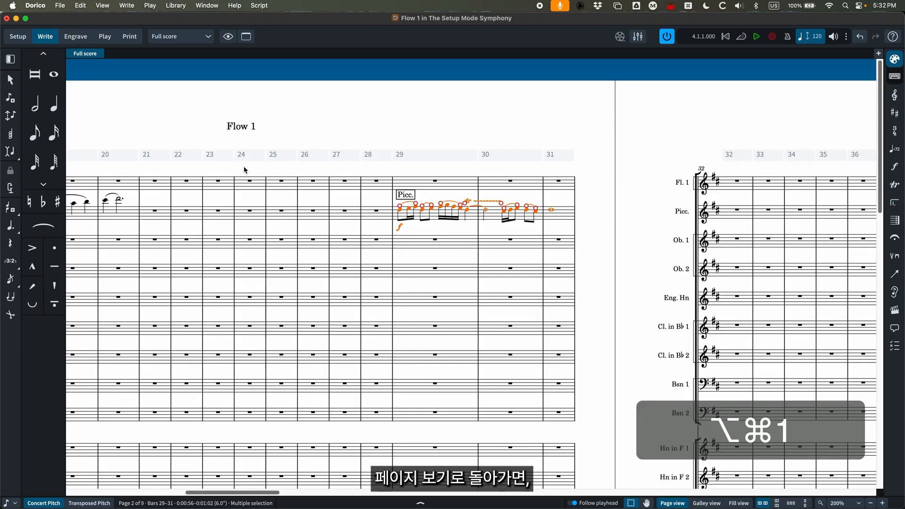
{"action": "scroll", "coordinate": [242, 169], "scroll_direction": "left", "scroll_amount": 1}
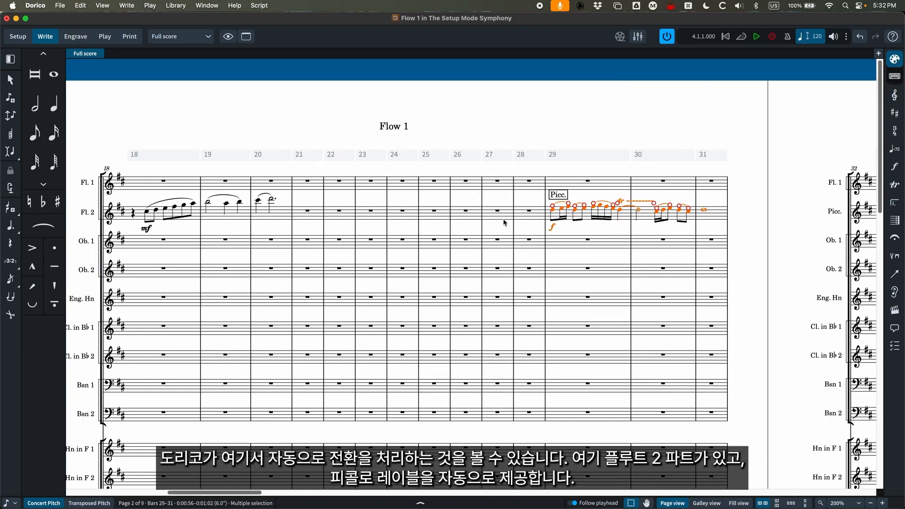
{"action": "scroll", "coordinate": [504, 224], "scroll_direction": "right", "scroll_amount": 2}
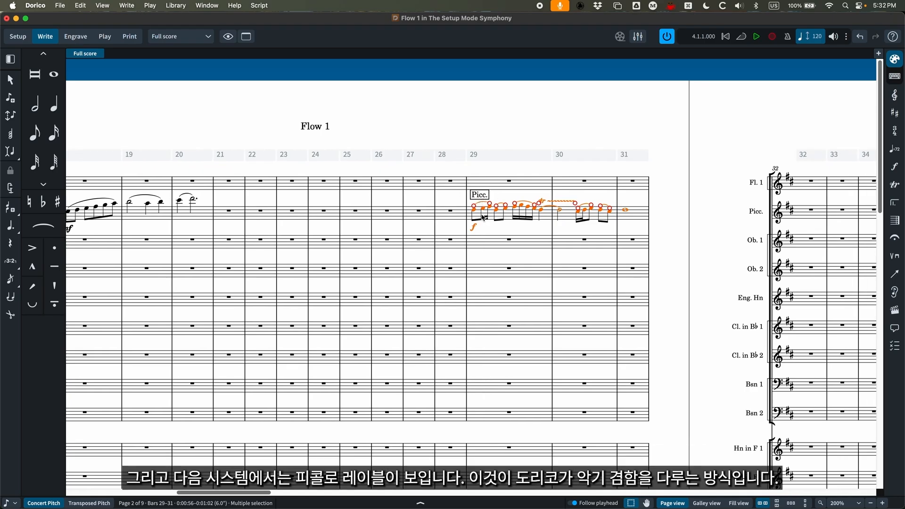
{"action": "scroll", "coordinate": [482, 203], "scroll_direction": "right", "scroll_amount": 6}
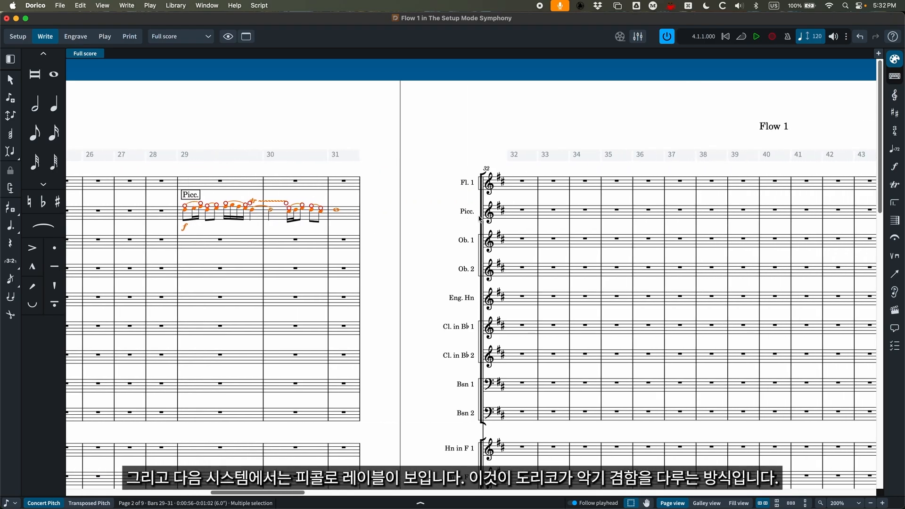
{"action": "scroll", "coordinate": [480, 217], "scroll_direction": "left", "scroll_amount": 8}
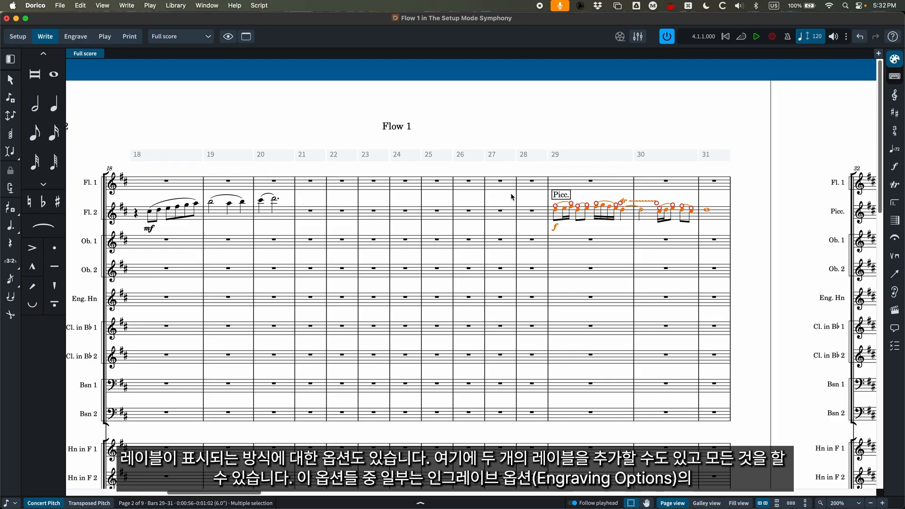
- Review the Instrument Changes category in Engraving Options and close the dialog without changing anything
{"action": "key", "text": "shift+super+e"}
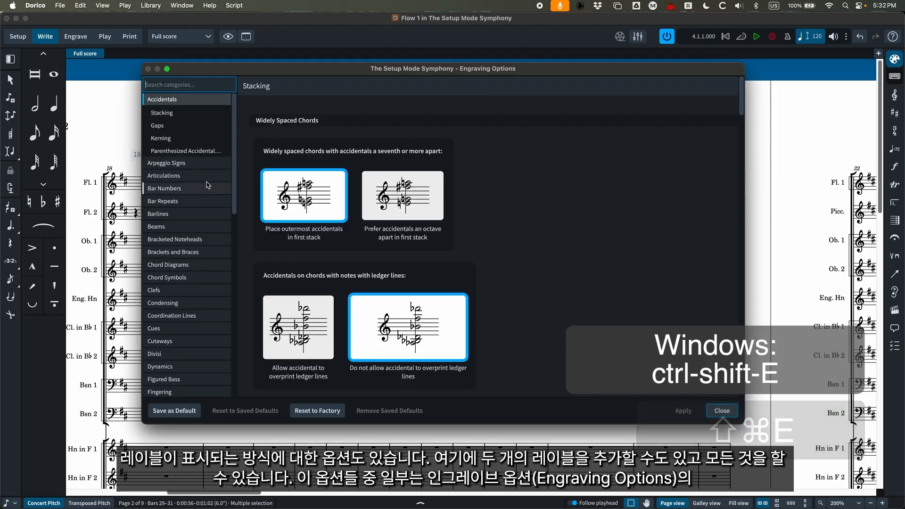
{"action": "scroll", "coordinate": [187, 302], "scroll_direction": "down", "scroll_amount": 5}
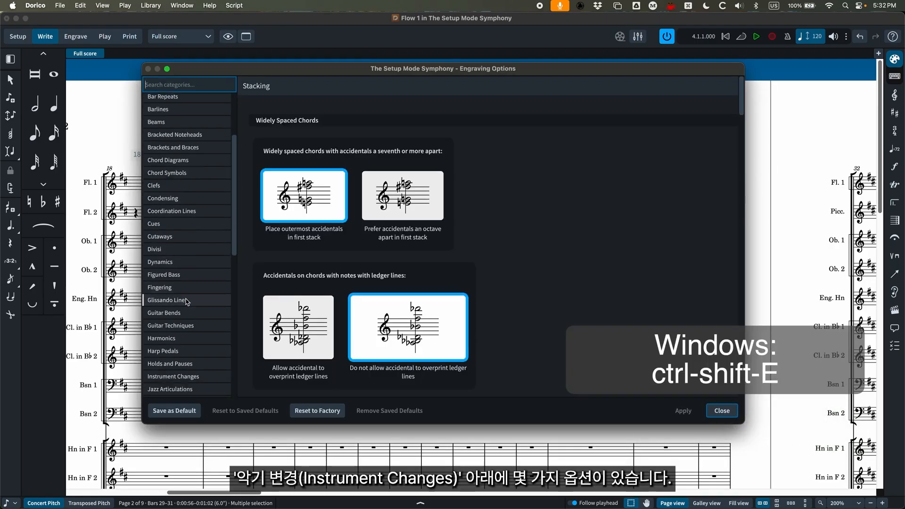
{"action": "left_click", "coordinate": [184, 375]}
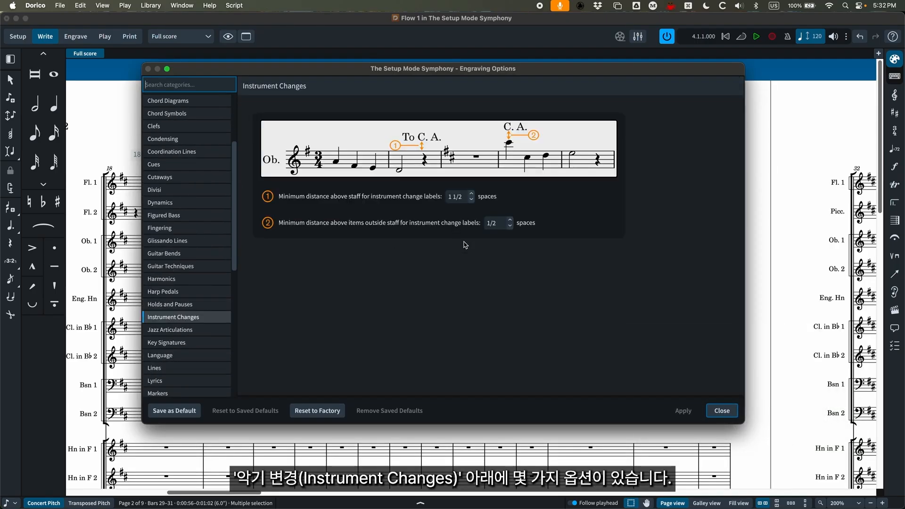
{"action": "left_click", "coordinate": [722, 410]}
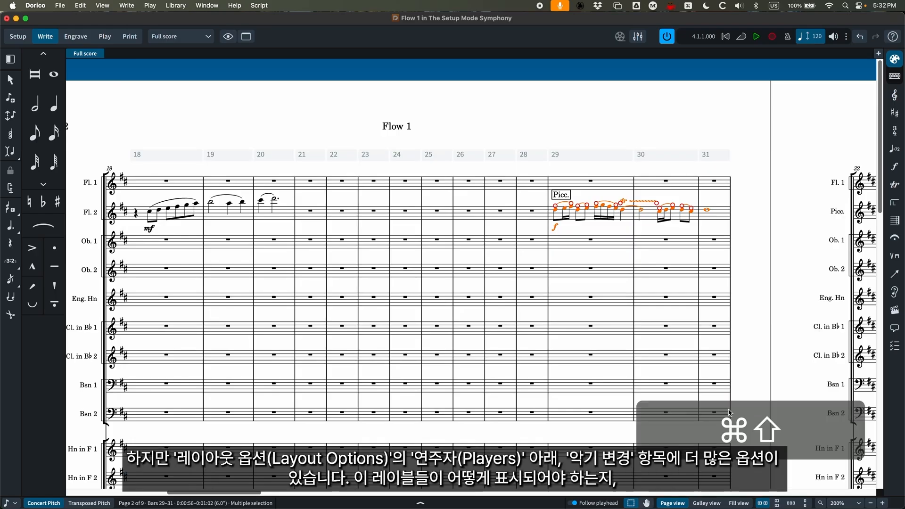
- Review the Instrument Changes settings under Players in the full score's Layout Options, and close the dialog without changes
{"action": "key", "text": "super+shift+l"}
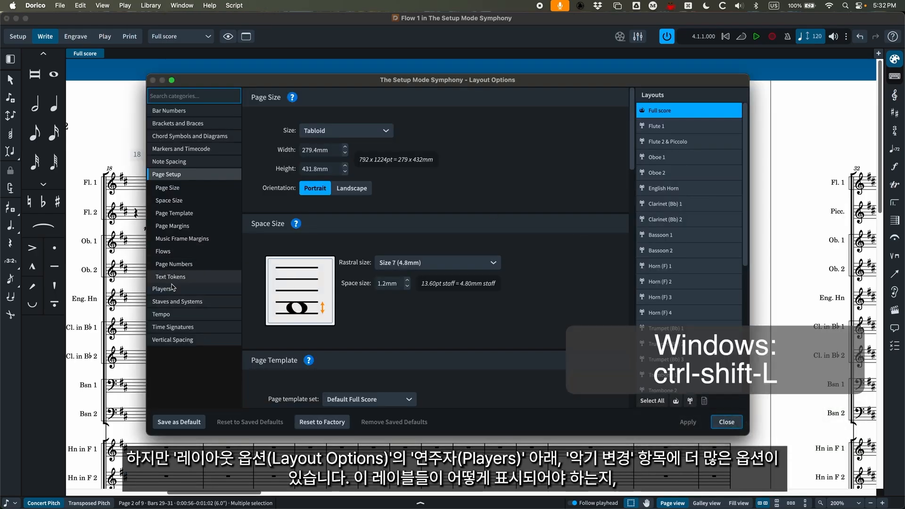
{"action": "left_click", "coordinate": [173, 288]}
{"action": "left_click", "coordinate": [184, 214]}
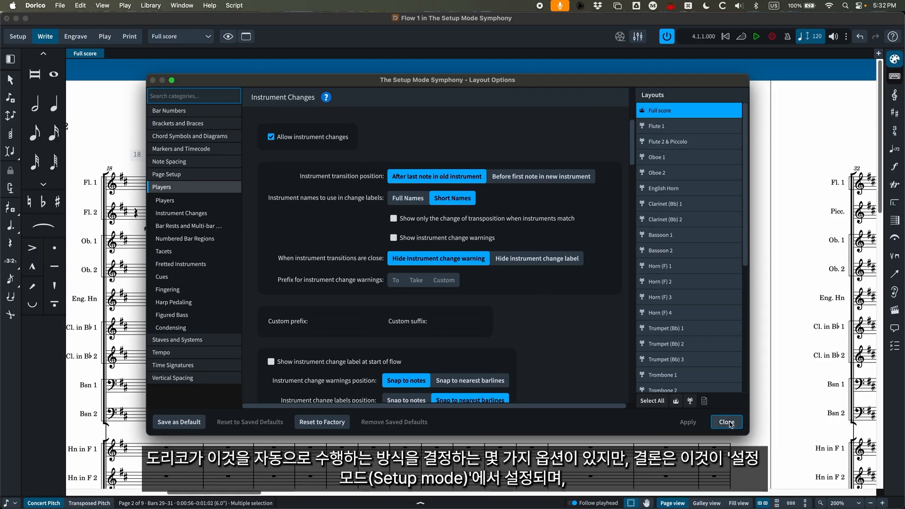
{"action": "left_click", "coordinate": [727, 422]}
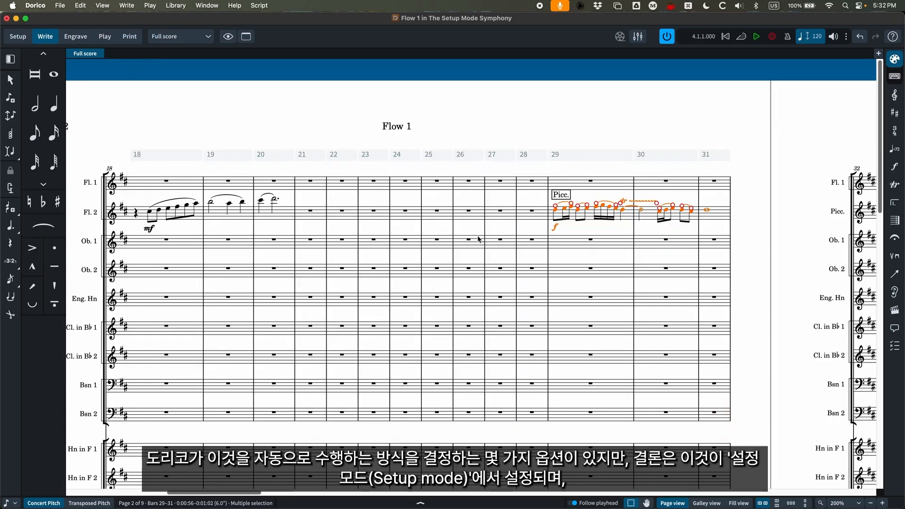
- Switch to Setup mode, collapse the Flute 2 & Piccolo player, and select the Violin I section player
{"action": "key", "text": "super+1"}
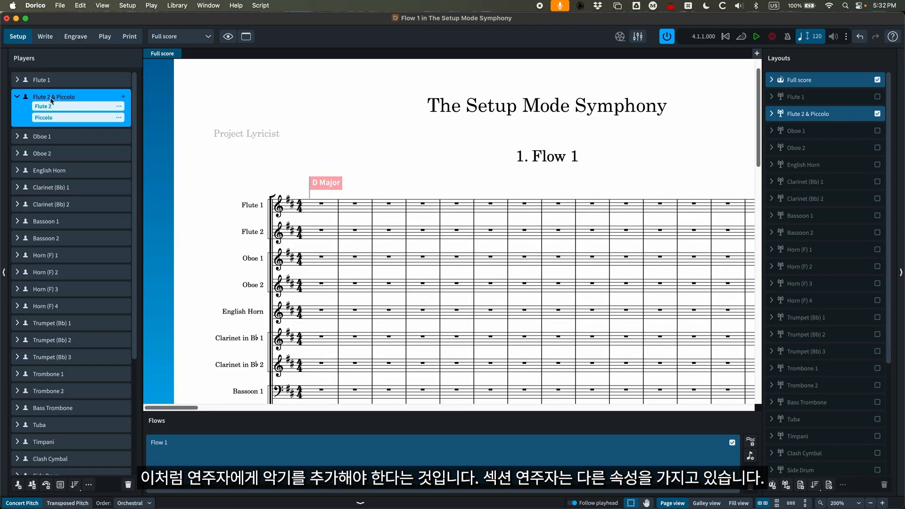
{"action": "left_click", "coordinate": [17, 97]}
{"action": "scroll", "coordinate": [73, 165], "scroll_direction": "down", "scroll_amount": 8}
{"action": "left_click", "coordinate": [51, 399]}
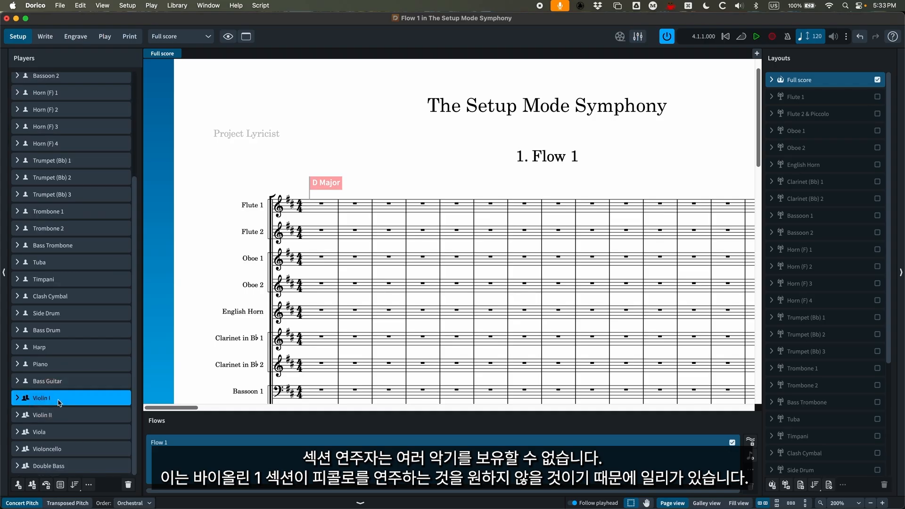
- View the string staves in the score, and compare the Bass Guitar single player with the Violin I section player
{"action": "scroll", "coordinate": [306, 314], "scroll_direction": "down", "scroll_amount": 10}
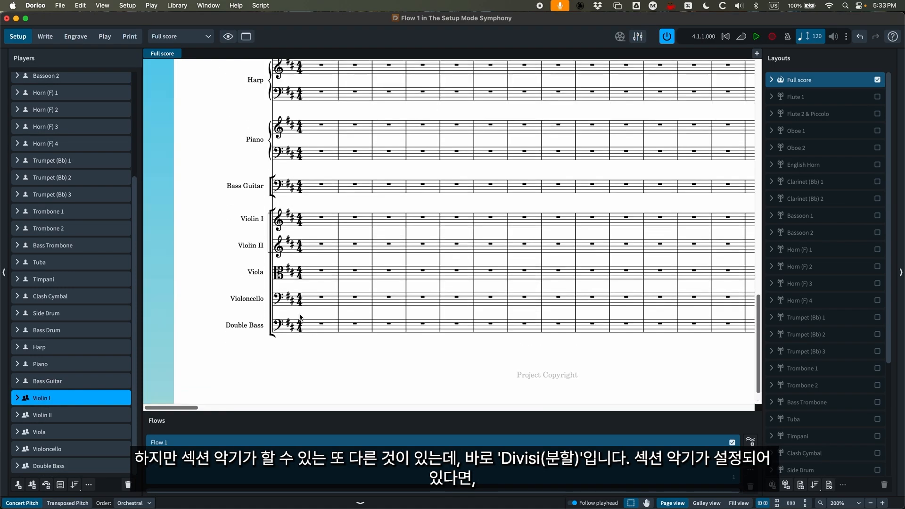
{"action": "scroll", "coordinate": [301, 317], "scroll_direction": "up", "scroll_amount": 2}
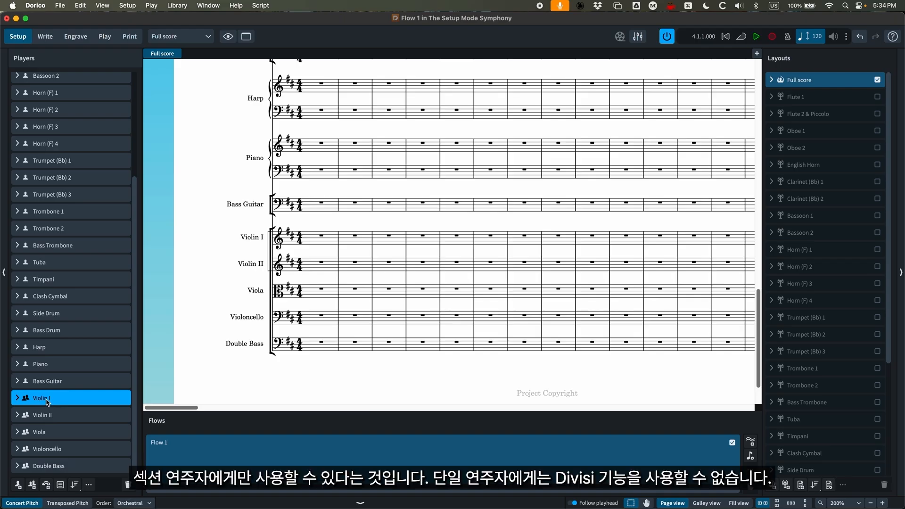
{"action": "left_click", "coordinate": [47, 383]}
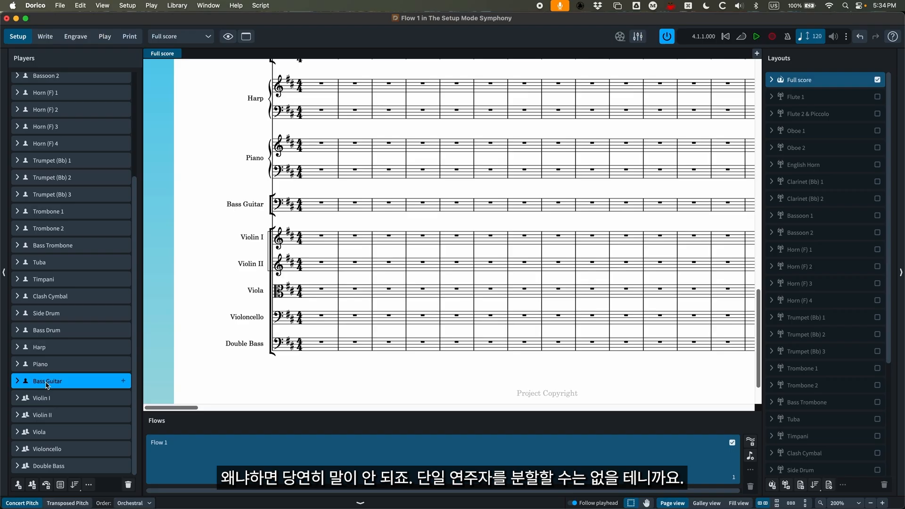
{"action": "left_click", "coordinate": [51, 399]}
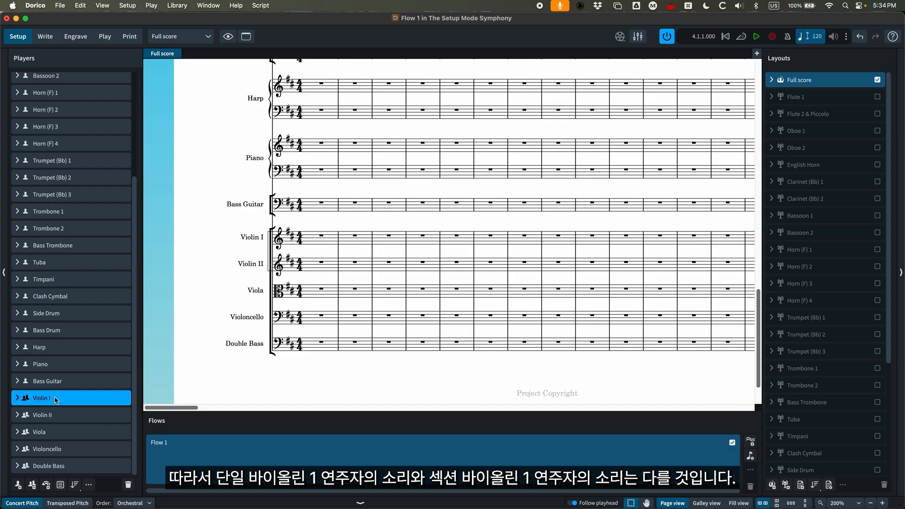
- Try turning the Bass Trombone player into a soloist, view its place in the player list and score, and undo the change
{"action": "scroll", "coordinate": [53, 400], "scroll_direction": "up", "scroll_amount": 5}
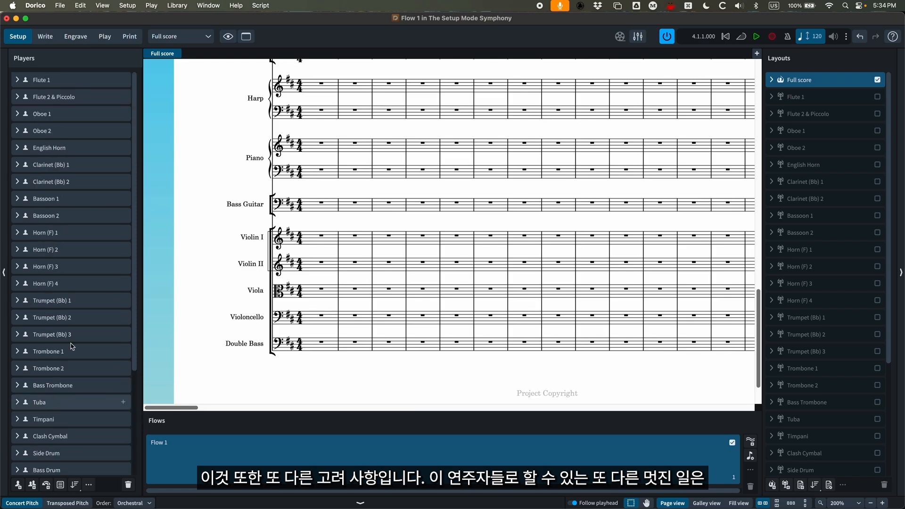
{"action": "left_click", "coordinate": [78, 80]}
{"action": "scroll", "coordinate": [79, 241], "scroll_direction": "down", "scroll_amount": 1}
{"action": "scroll", "coordinate": [78, 241], "scroll_direction": "down", "scroll_amount": 3}
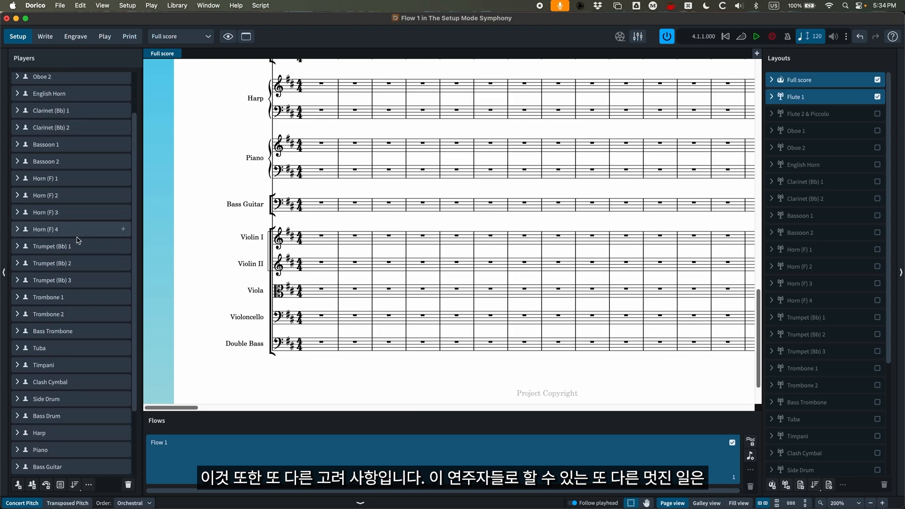
{"action": "left_click", "coordinate": [54, 309]}
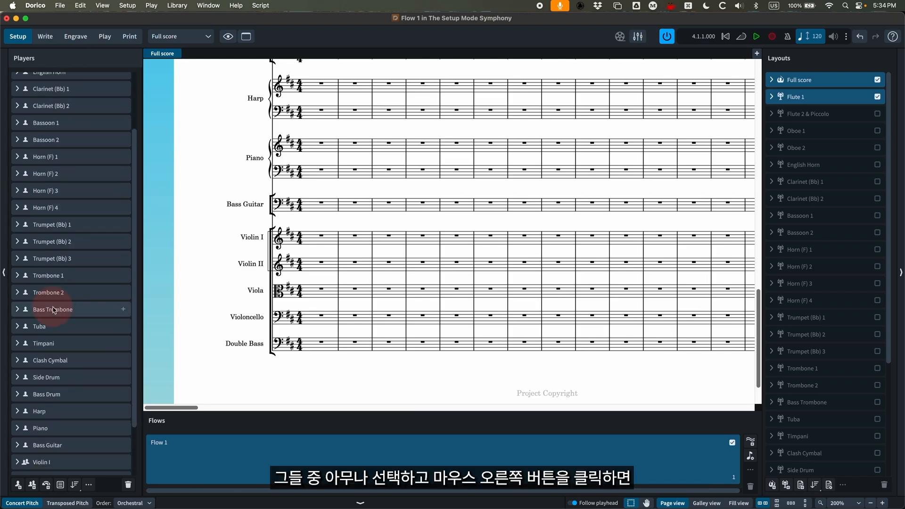
{"action": "scroll", "coordinate": [68, 297], "scroll_direction": "down", "scroll_amount": 1}
{"action": "right_click", "coordinate": [80, 289]}
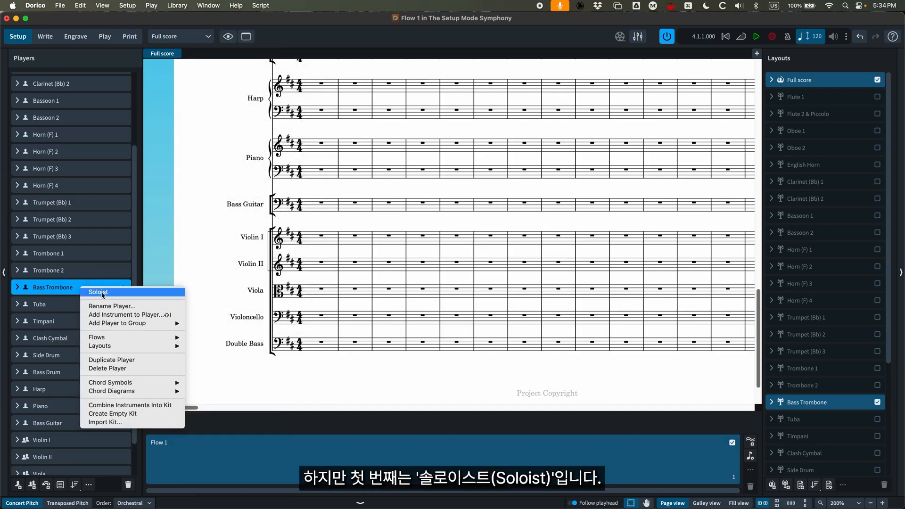
{"action": "left_click", "coordinate": [102, 292]}
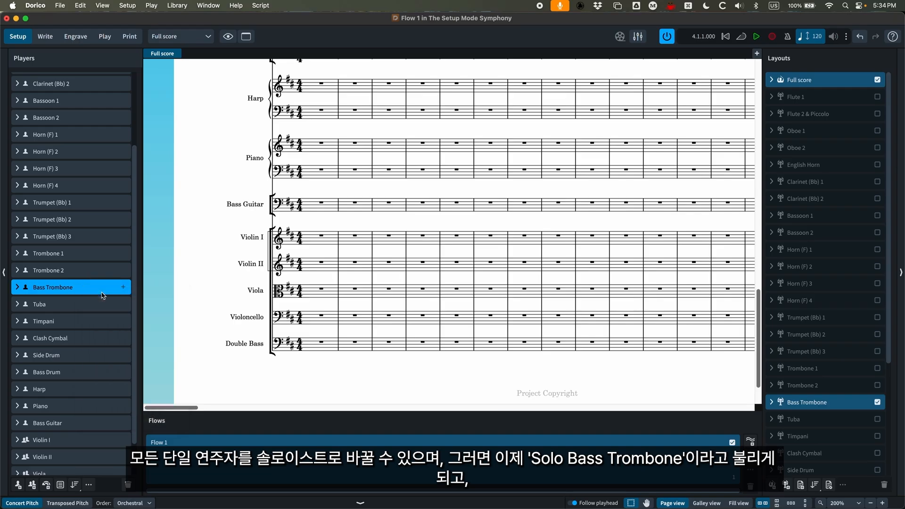
{"action": "scroll", "coordinate": [55, 427], "scroll_direction": "down", "scroll_amount": 3}
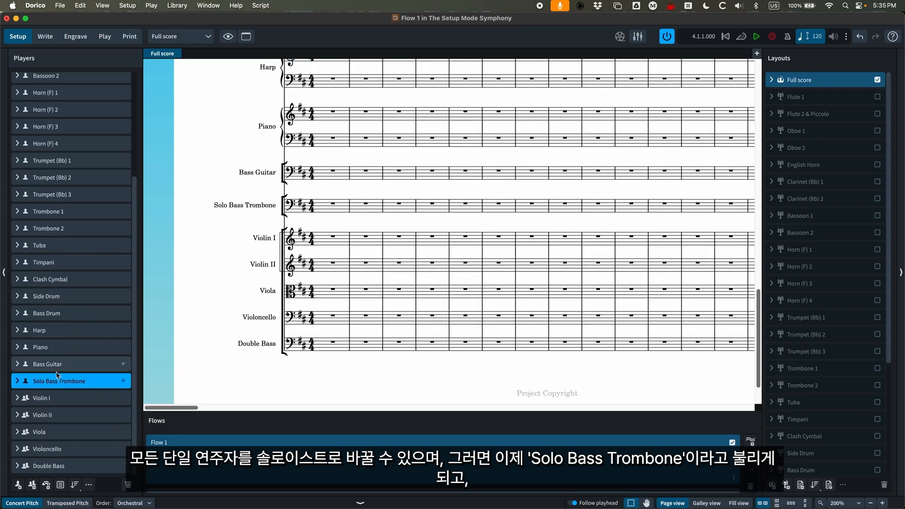
{"action": "scroll", "coordinate": [318, 321], "scroll_direction": "up", "scroll_amount": 1}
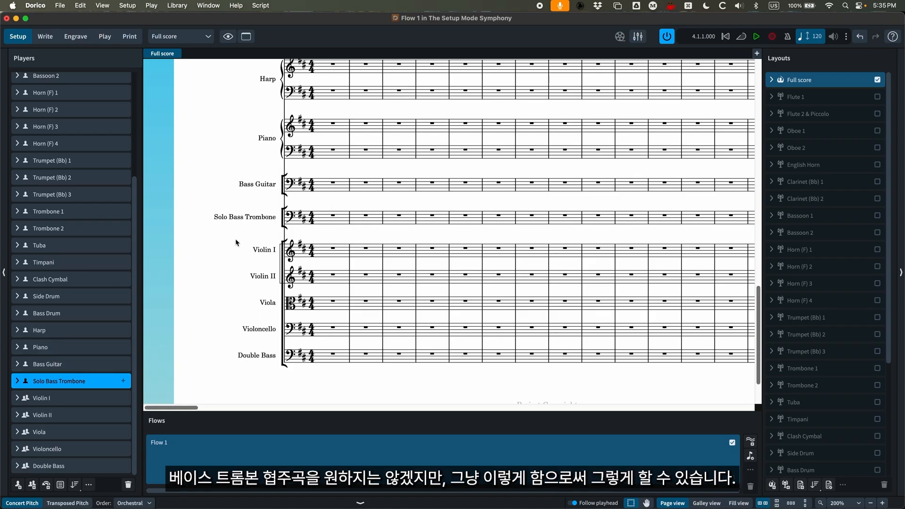
{"action": "key", "text": "super+z"}
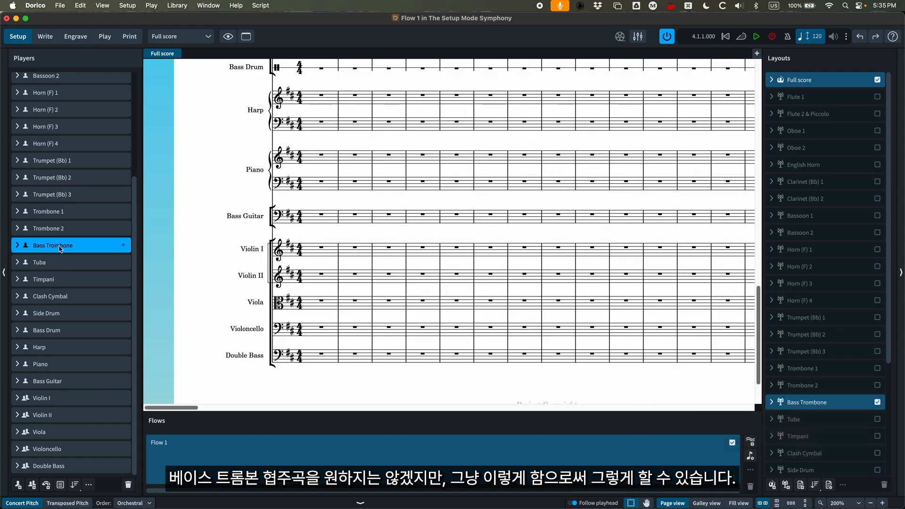
- Move the Clash Cymbal player below Side Drum, and reset the player order to Orchestral
{"action": "left_click", "coordinate": [66, 297]}
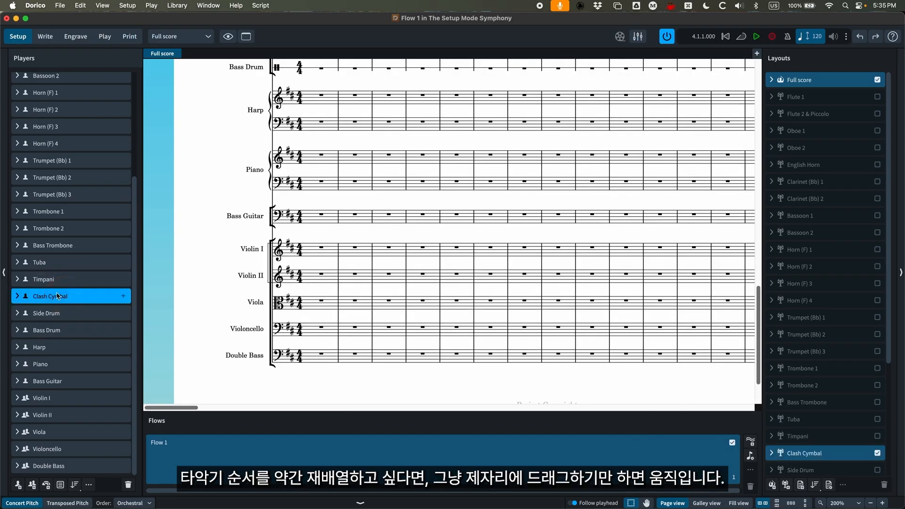
{"action": "left_click_drag", "start_coordinate": [57, 296], "coordinate": [63, 321]}
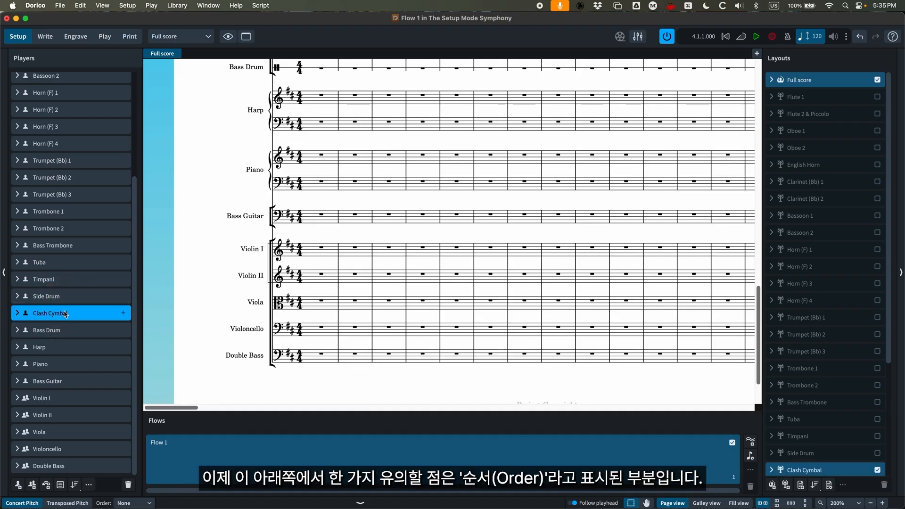
{"action": "left_click", "coordinate": [149, 504]}
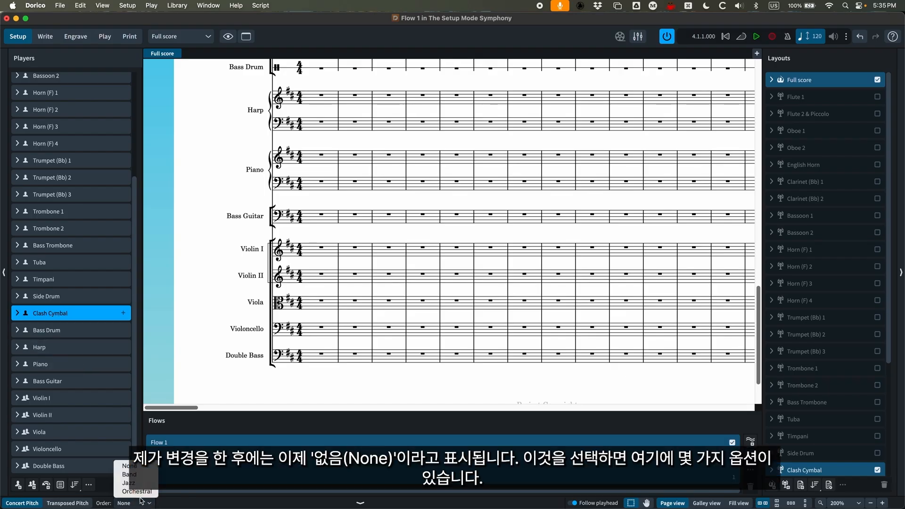
{"action": "left_click", "coordinate": [136, 492]}
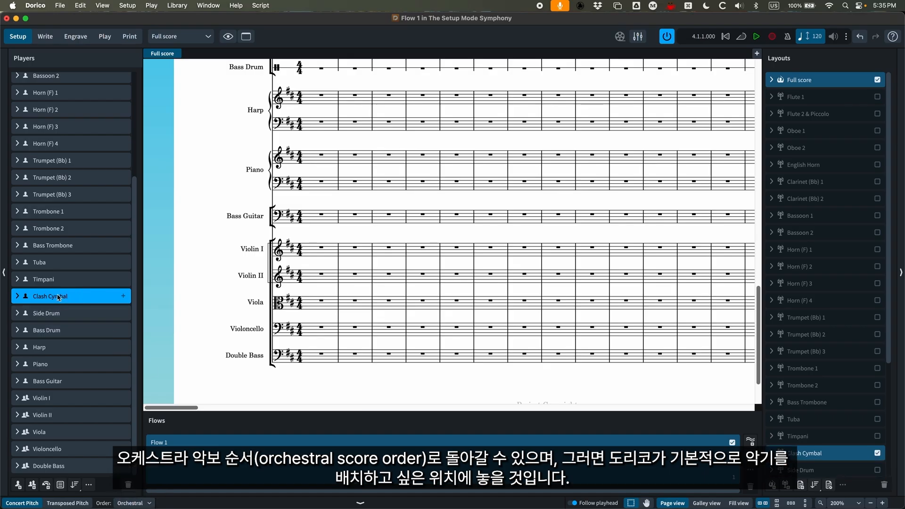
- Move the Clash Cymbal player below Side Drum again, just above Bass Drum in the player list
{"action": "left_click_drag", "start_coordinate": [56, 295], "coordinate": [55, 313]}
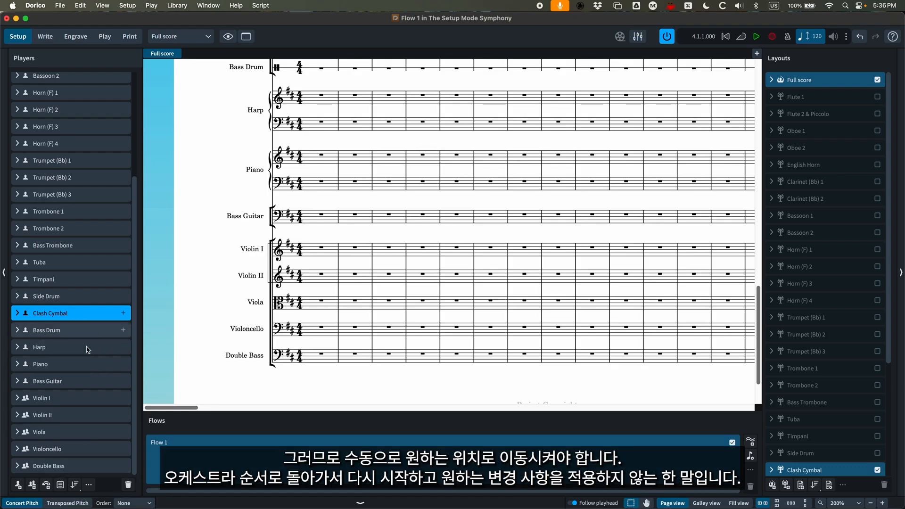
- Reset the player order to Orchestral, and move the Clash Cymbal player back to just below Side Drum
{"action": "left_click", "coordinate": [135, 503]}
{"action": "left_click", "coordinate": [137, 492]}
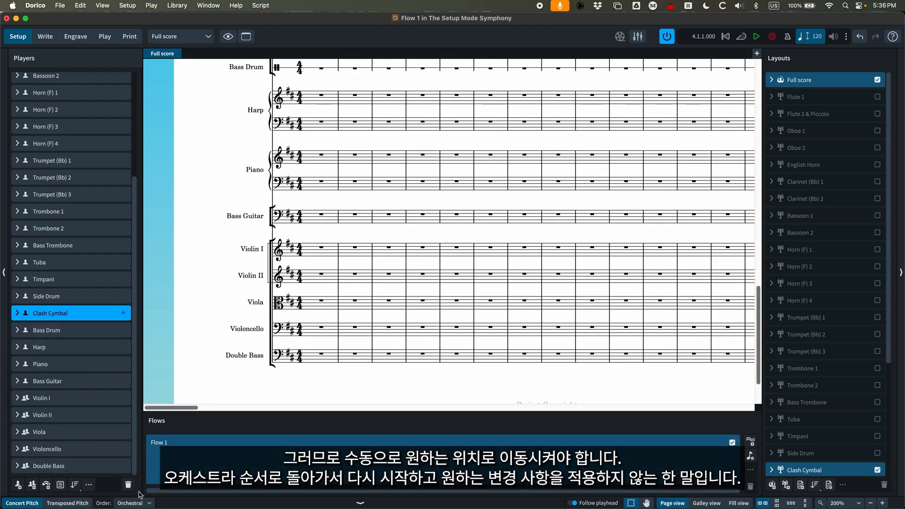
{"action": "left_click_drag", "start_coordinate": [63, 297], "coordinate": [64, 323]}
- Rename the Side Drum player with the full name Percussion 1 and the short name Perc. 1
{"action": "left_click", "coordinate": [75, 300]}
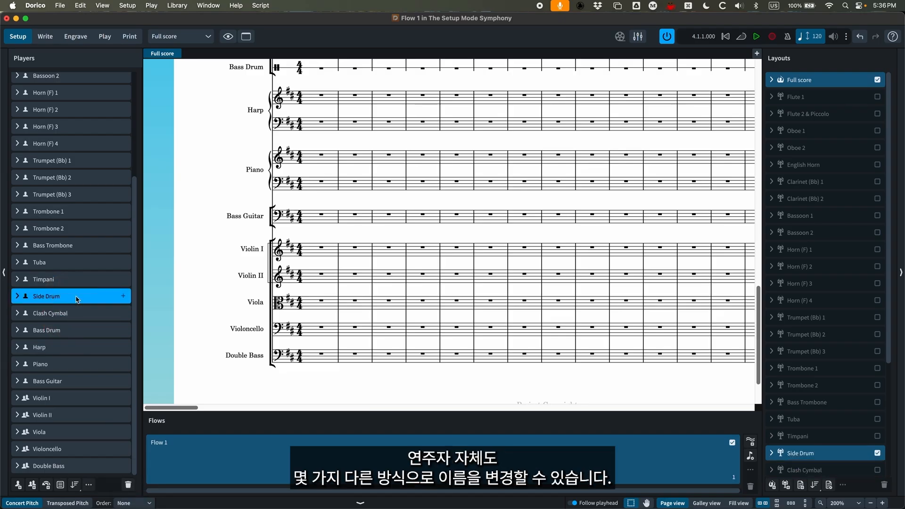
{"action": "right_click", "coordinate": [82, 296]}
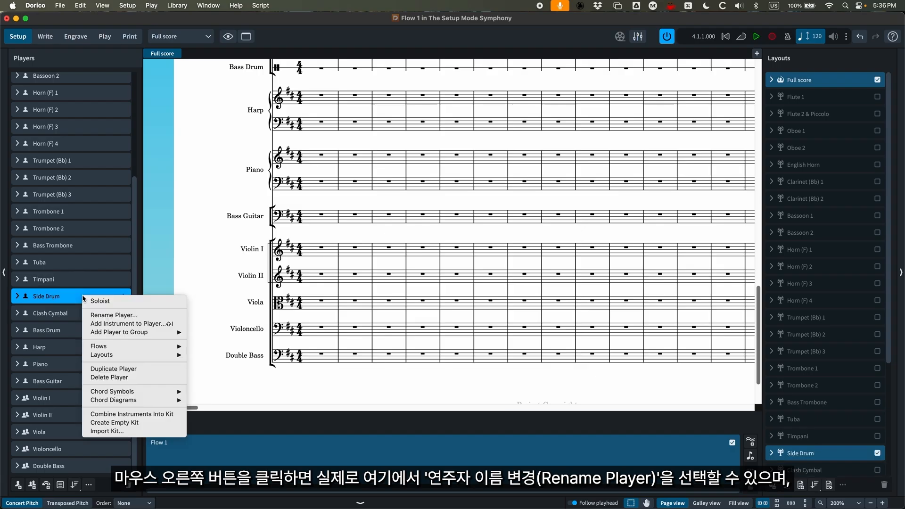
{"action": "left_click", "coordinate": [123, 317]}
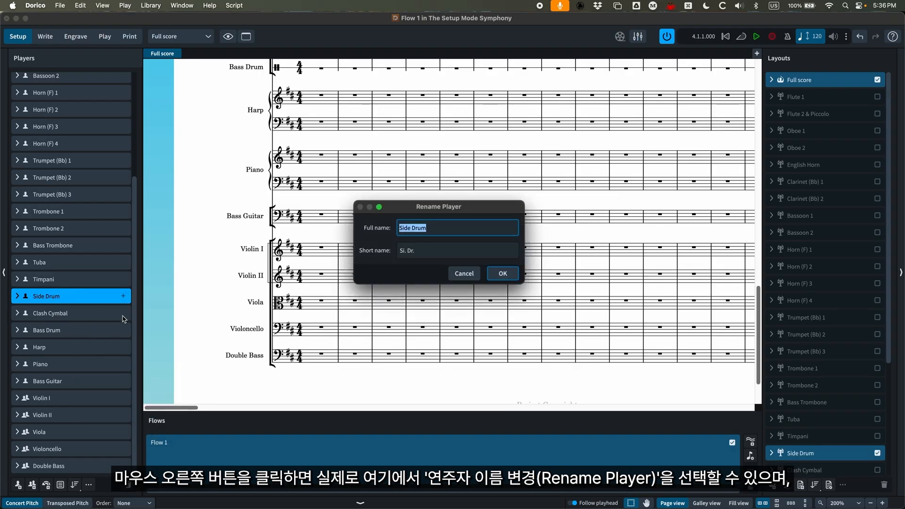
{"action": "type", "text": "P"}
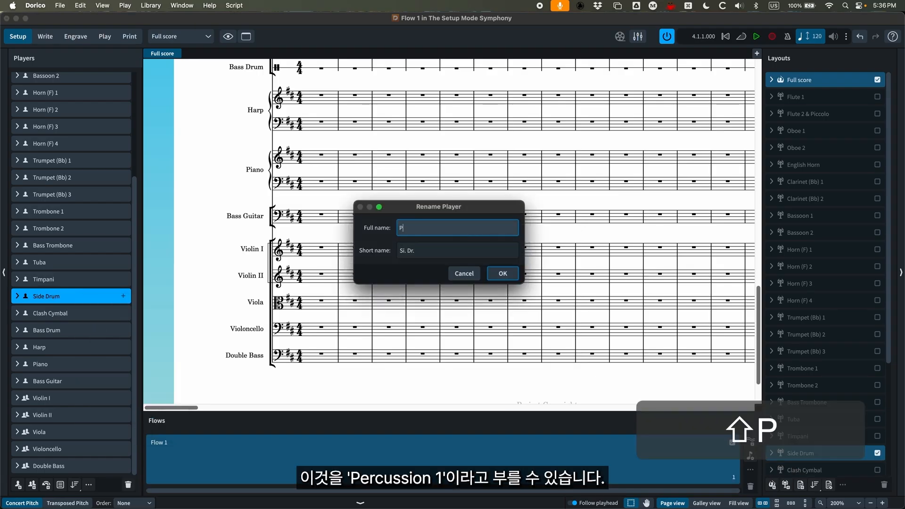
{"action": "type", "text": "ercussion 1"}
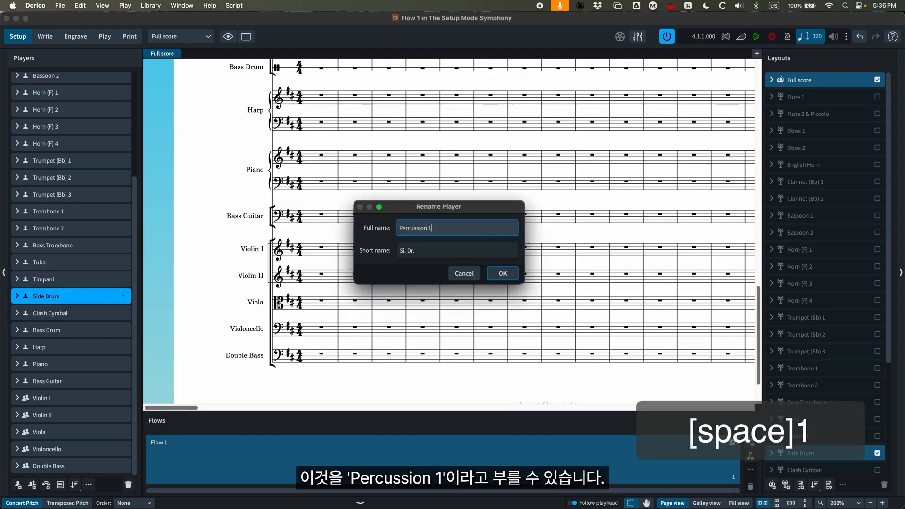
{"action": "key", "text": "Tab"}
{"action": "type", "text": "P"}
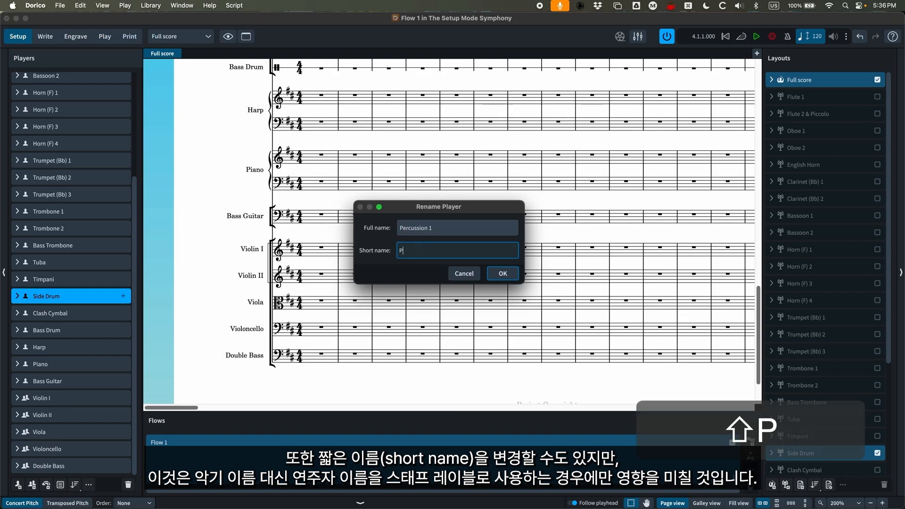
{"action": "type", "text": "erc. 1"}
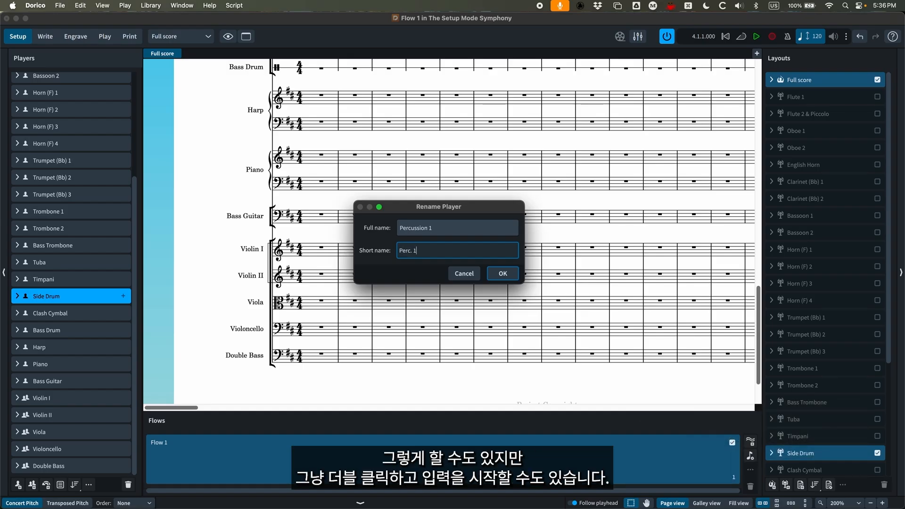
{"action": "key", "text": "Return"}
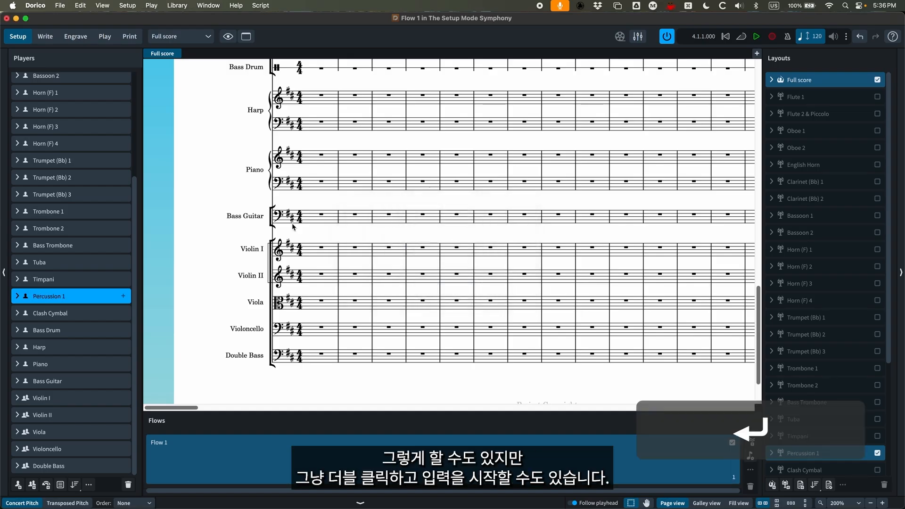
- Rename the Clash Cymbal player as Percussion 2 and the Bass Drum player as Percussion 3
{"action": "double_click", "coordinate": [57, 313]}
{"action": "type", "text": "Percussion 2"}
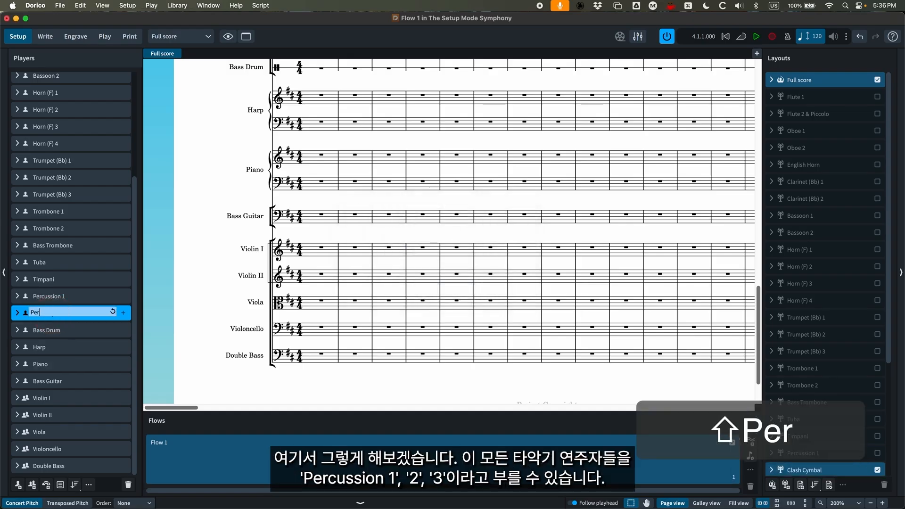
{"action": "key", "text": "Return"}
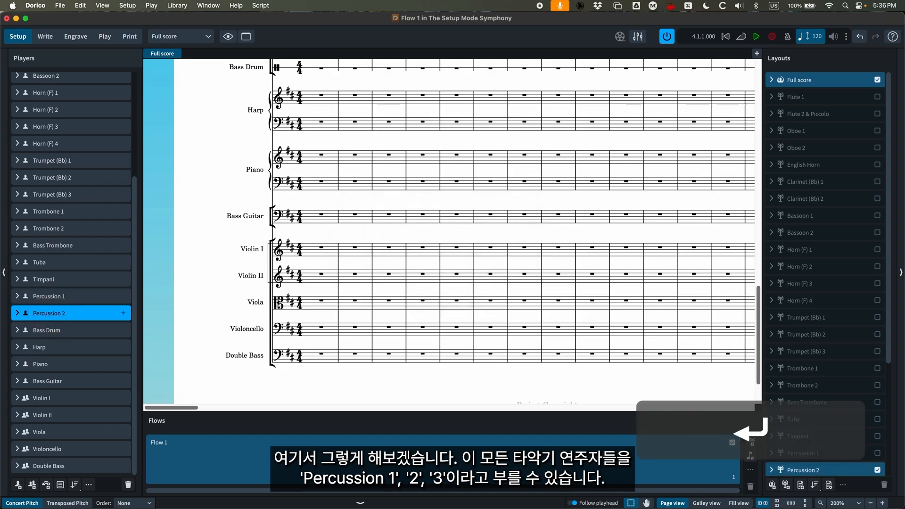
{"action": "double_click", "coordinate": [50, 331]}
{"action": "type", "text": "Perc"}
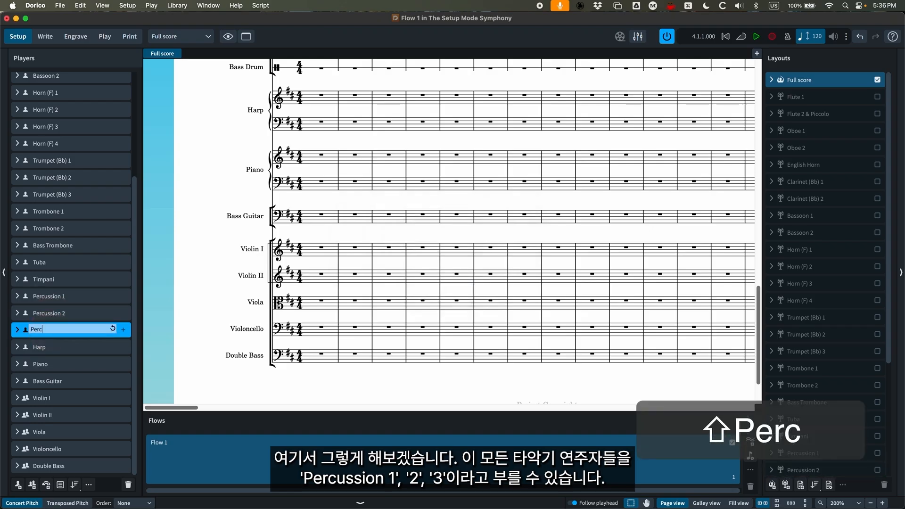
{"action": "key", "text": "BackSpace"}
{"action": "type", "text": "ussion 3"}
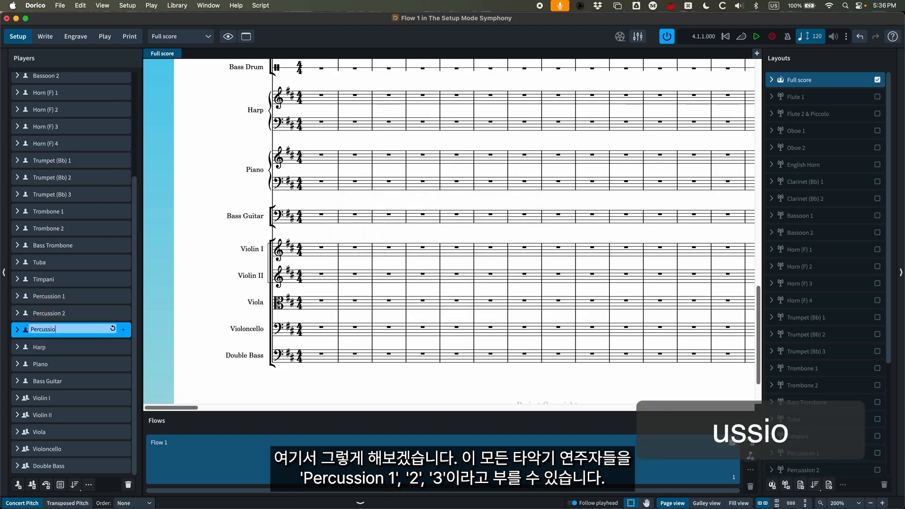
{"action": "key", "text": "Return"}
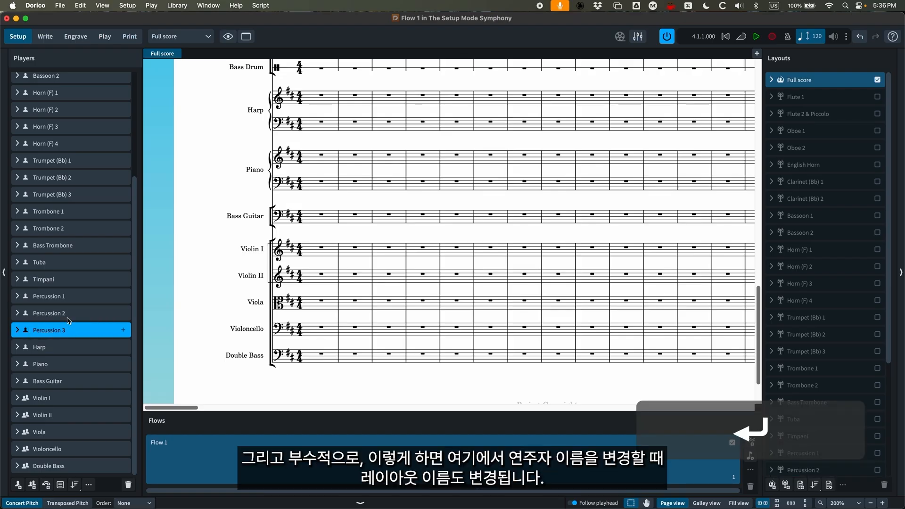
- Compare the Percussion 1, 2 and 3 part layouts with their linked players to check the layout names
{"action": "left_click", "coordinate": [60, 297]}
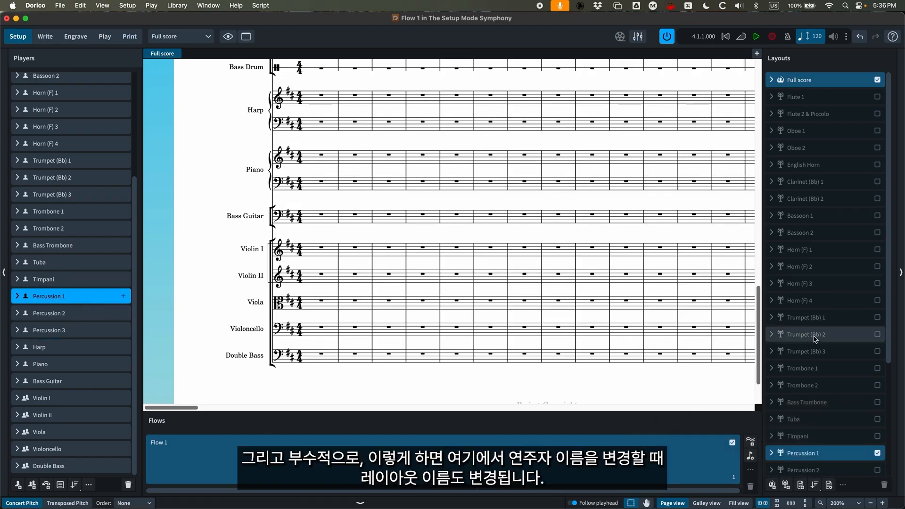
{"action": "scroll", "coordinate": [825, 283], "scroll_direction": "down", "scroll_amount": 5}
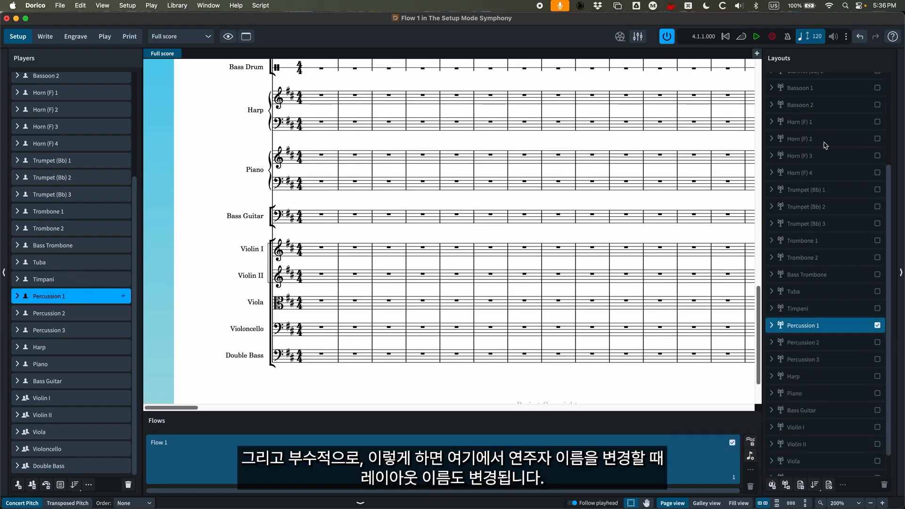
{"action": "left_click", "coordinate": [804, 326]}
{"action": "left_click", "coordinate": [804, 343]}
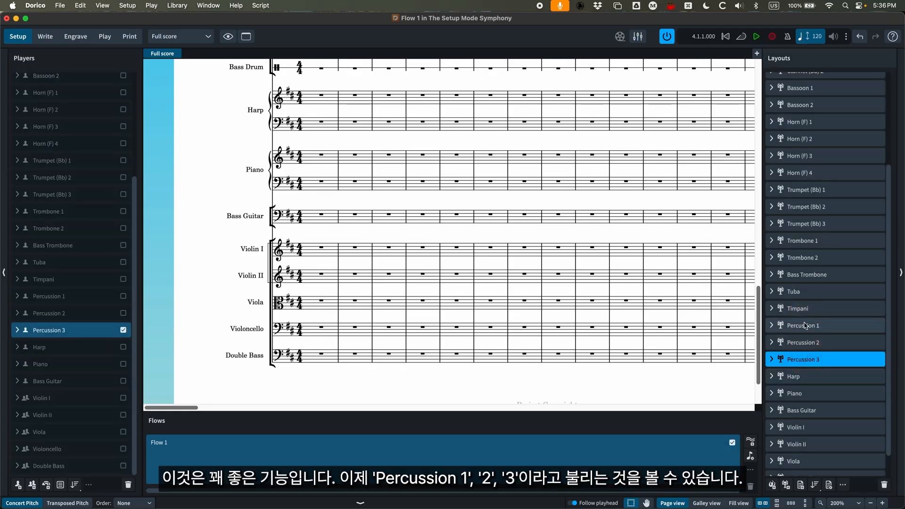
{"action": "left_click", "coordinate": [807, 325]}
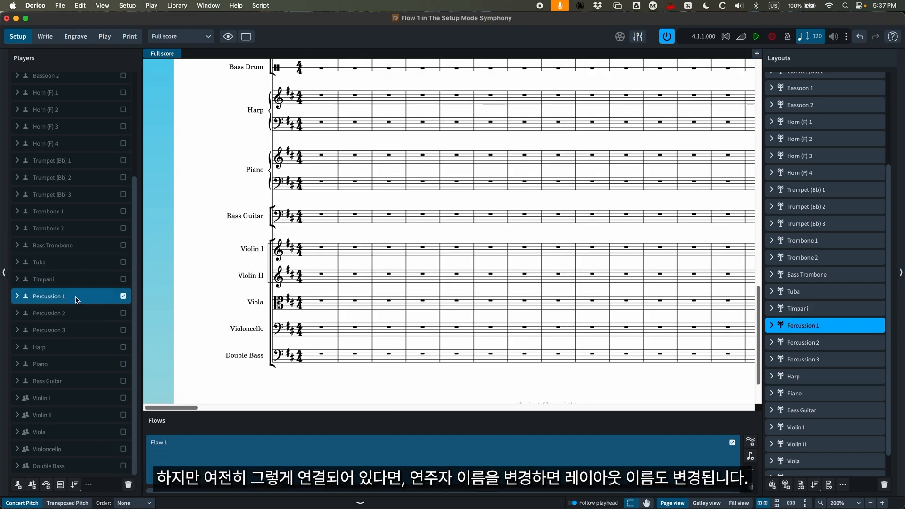
{"action": "left_click", "coordinate": [59, 297]}
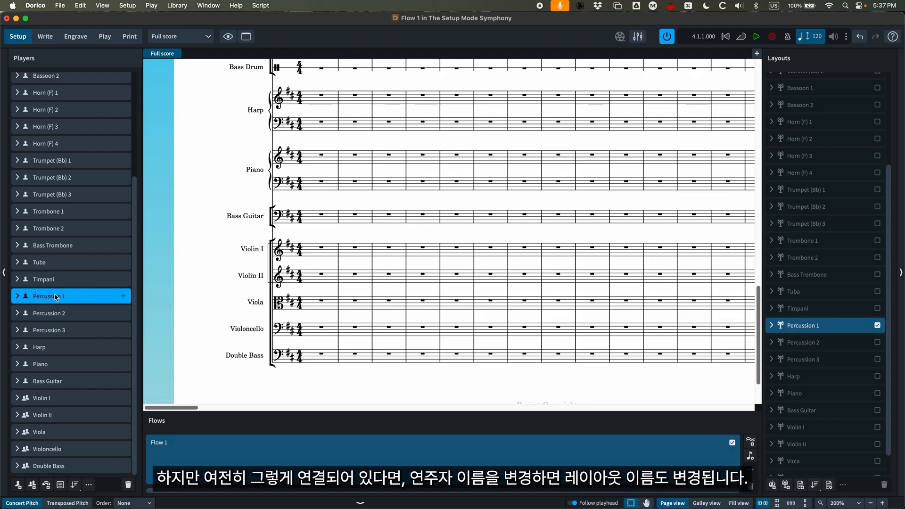
- View the percussion staff labels in the score, and reveal the instruments held by Percussion 1, 2 and 3
{"action": "scroll", "coordinate": [397, 311], "scroll_direction": "up", "scroll_amount": 5}
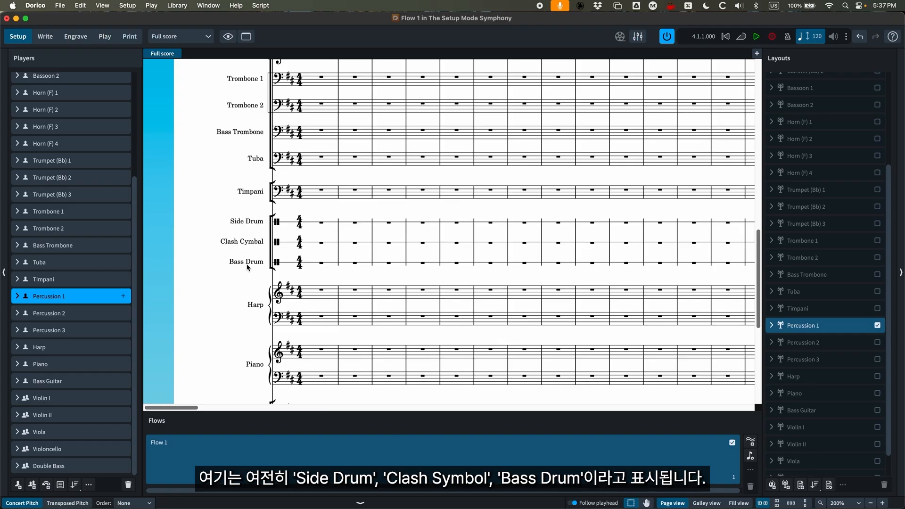
{"action": "left_click", "coordinate": [18, 297]}
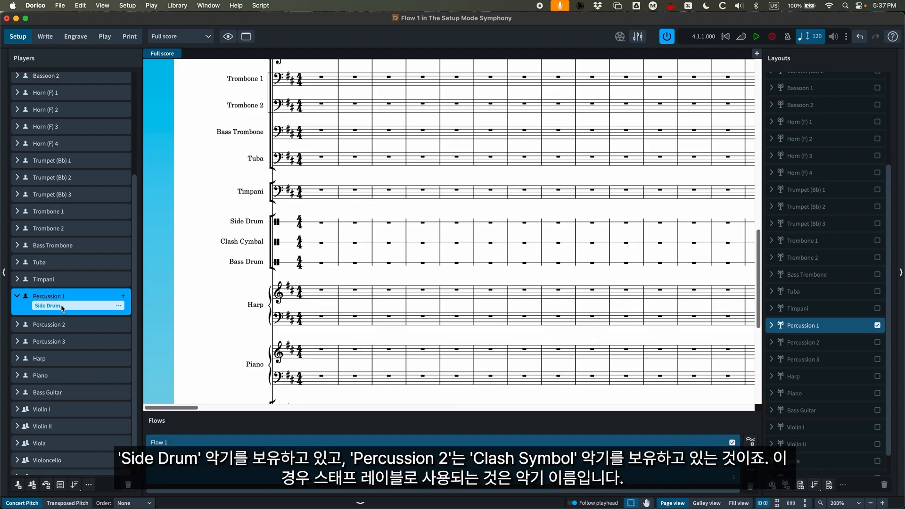
{"action": "left_click", "coordinate": [18, 324]}
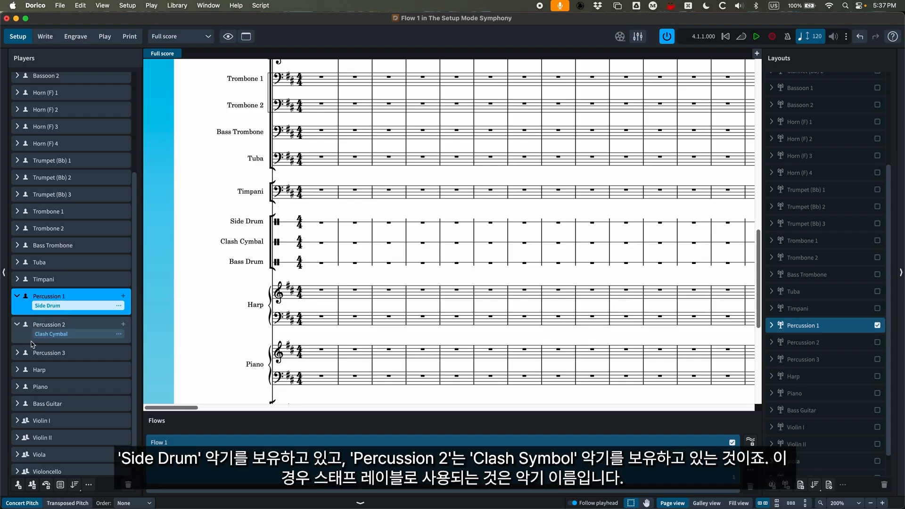
{"action": "left_click", "coordinate": [18, 353]}
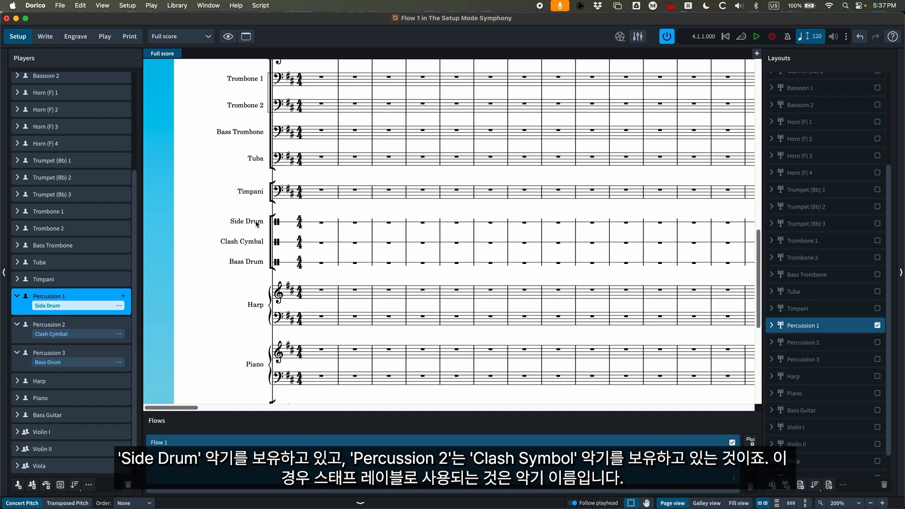
- Edit the names of Percussion 2's Clash Cymbal instrument to full name Piatti and short name Ptti., and check its staff in the score
{"action": "left_click", "coordinate": [75, 325]}
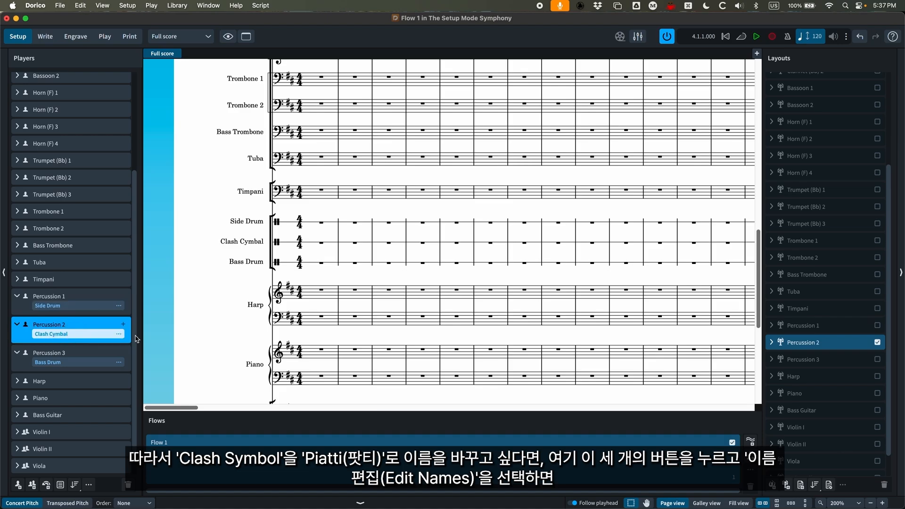
{"action": "left_click", "coordinate": [119, 333]}
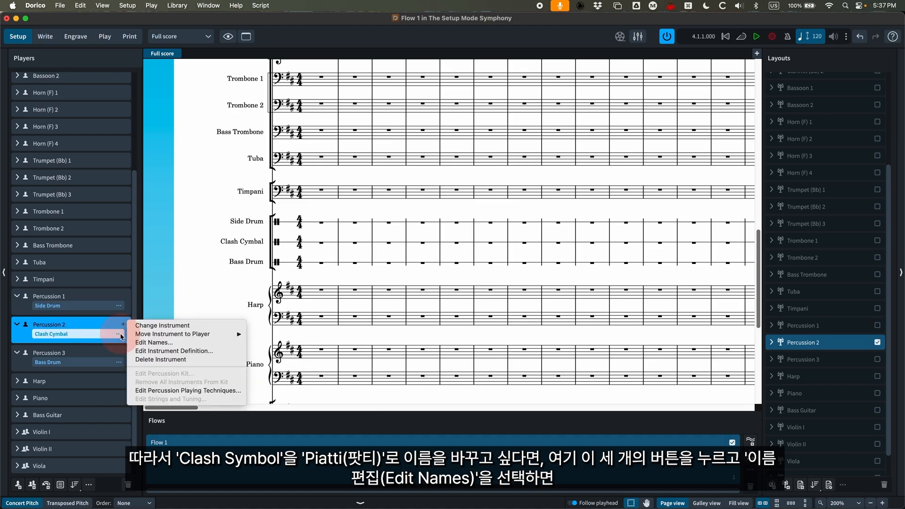
{"action": "left_click", "coordinate": [156, 343]}
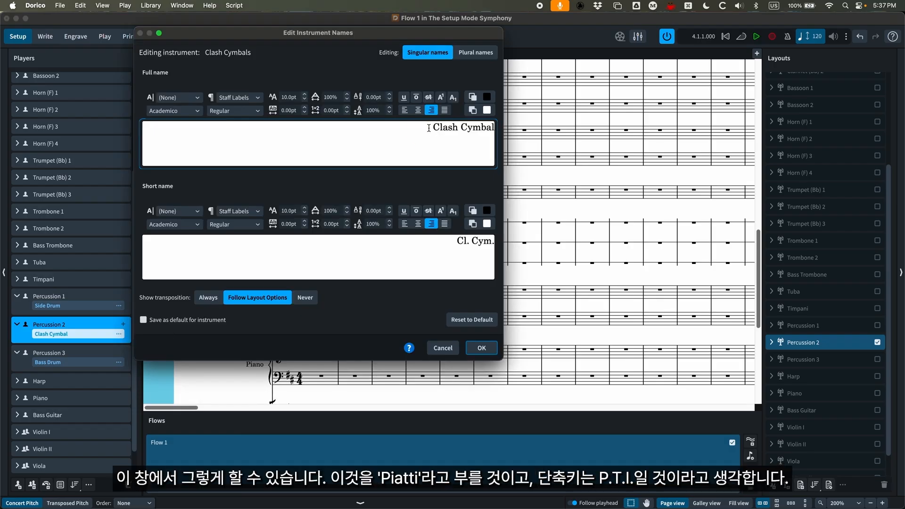
{"action": "left_click_drag", "start_coordinate": [428, 128], "coordinate": [529, 125]}
{"action": "type", "text": "Pia"}
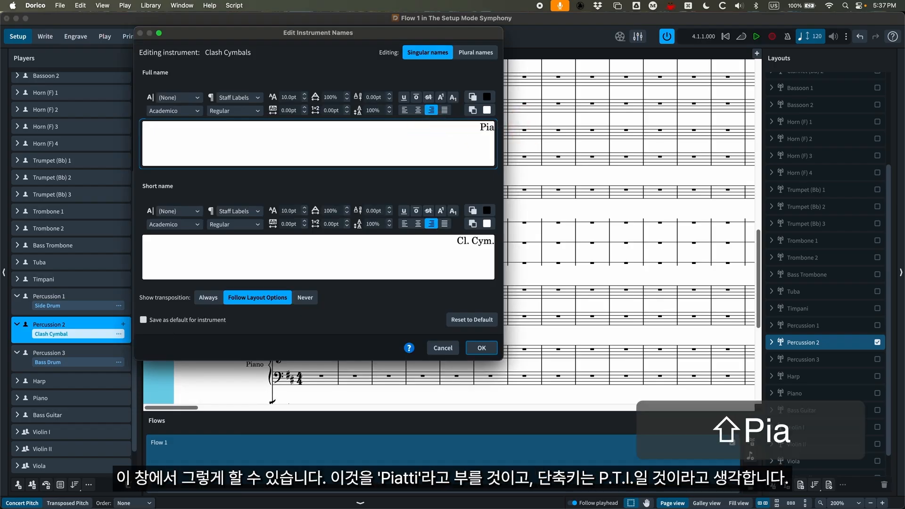
{"action": "type", "text": "tti"}
{"action": "key", "text": "Tab"}
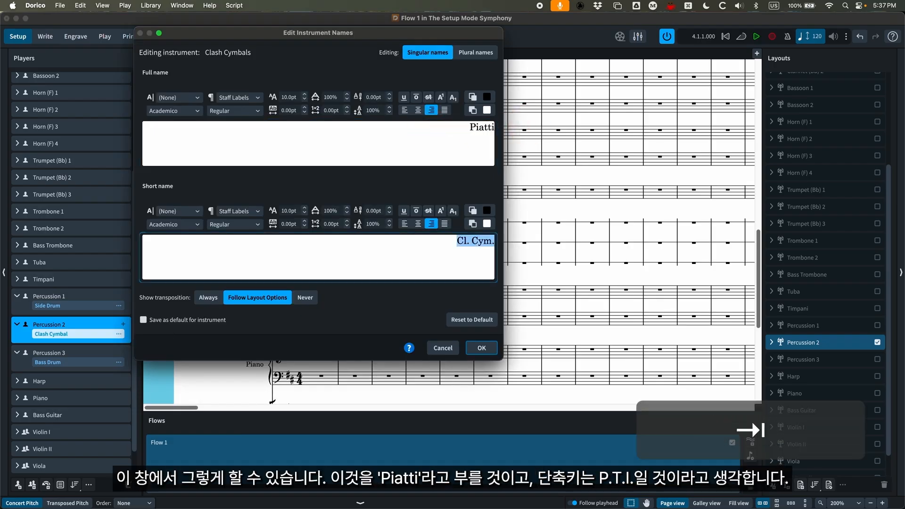
{"action": "type", "text": "t"}
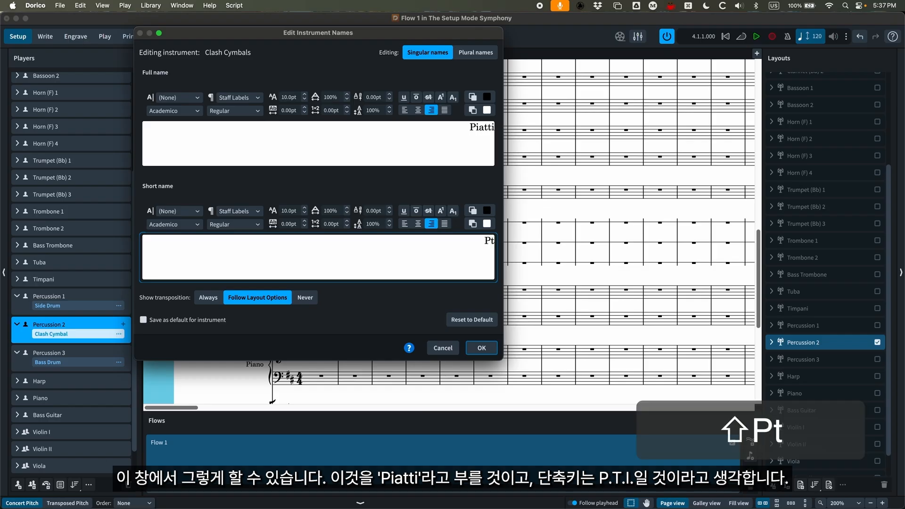
{"action": "type", "text": "ti."}
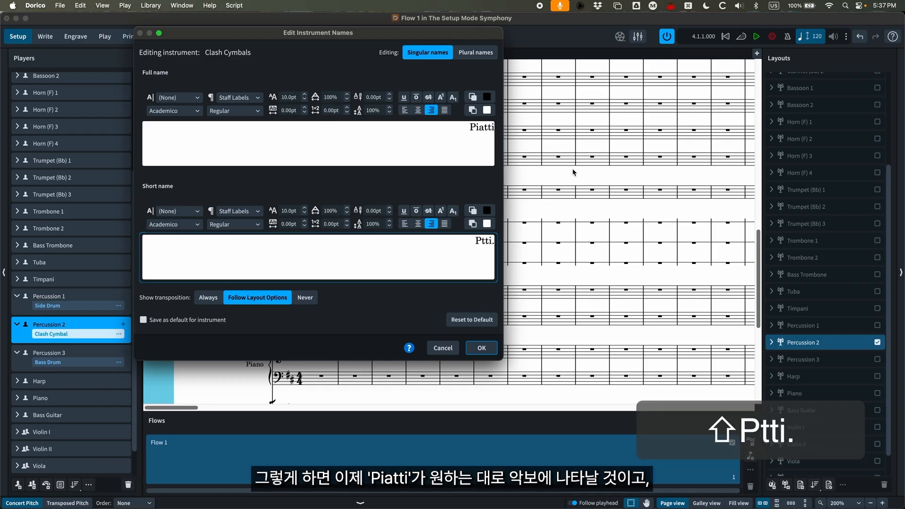
{"action": "left_click", "coordinate": [480, 349]}
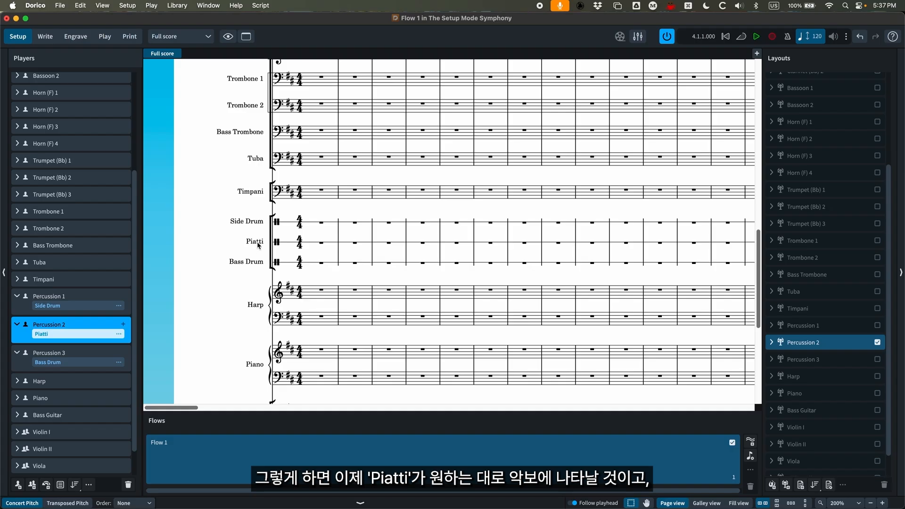
{"action": "scroll", "coordinate": [259, 245], "scroll_direction": "right", "scroll_amount": 10}
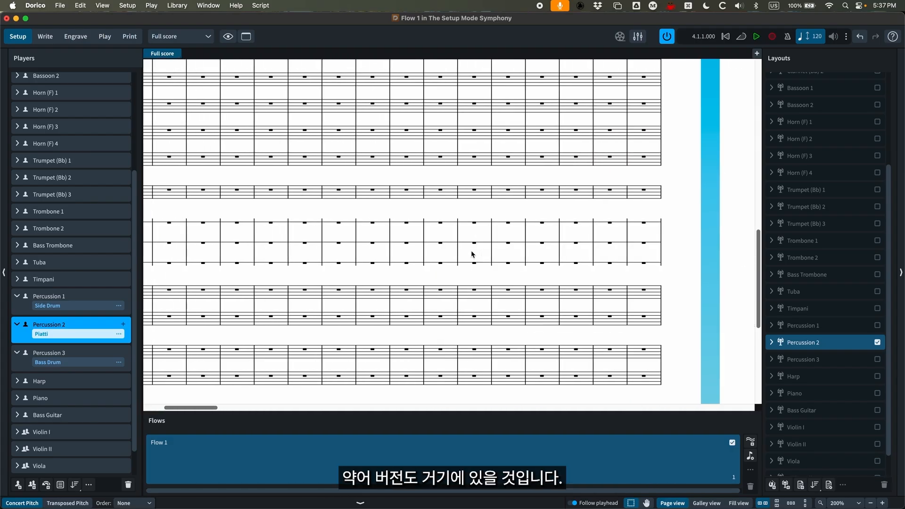
{"action": "scroll", "coordinate": [472, 254], "scroll_direction": "left", "scroll_amount": 10}
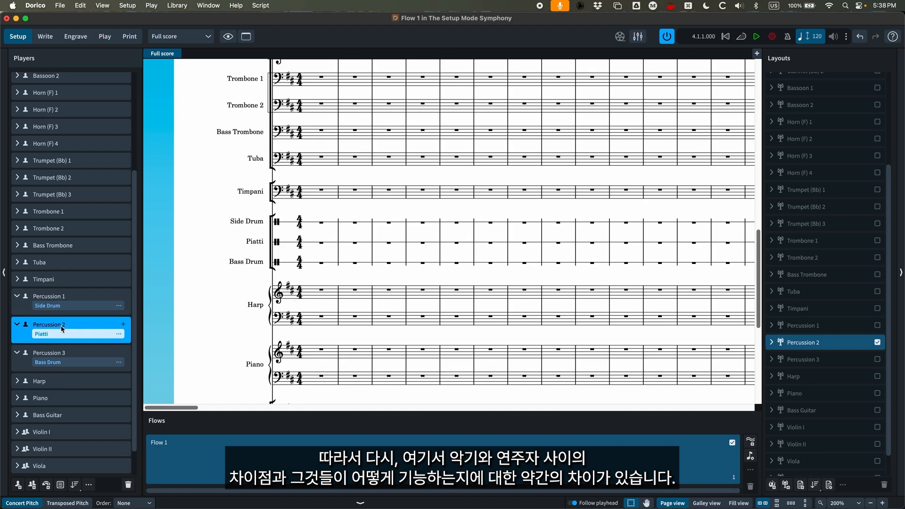
- Collapse the instrument listings of the Percussion 3, Percussion 2 and Percussion 1 players
{"action": "left_click", "coordinate": [18, 353]}
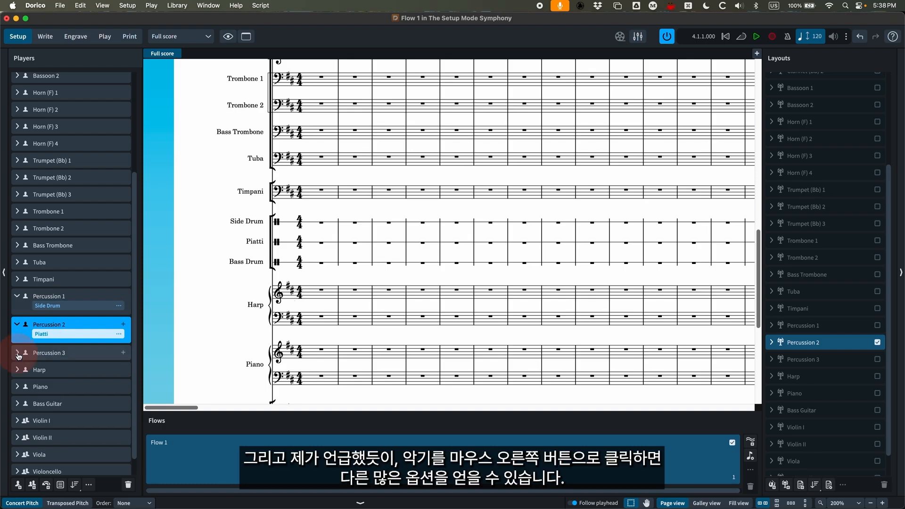
{"action": "left_click", "coordinate": [18, 325]}
{"action": "left_click", "coordinate": [19, 298]}
- Examine the options available for the Flute 1 player, including its chord symbol settings, without changing anything
{"action": "scroll", "coordinate": [56, 311], "scroll_direction": "up", "scroll_amount": 5}
{"action": "right_click", "coordinate": [83, 80]}
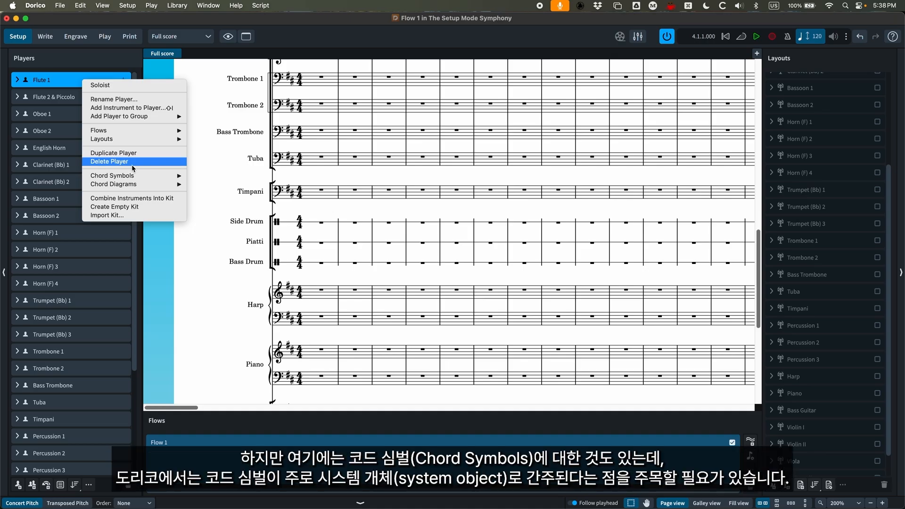
{"action": "mouse_move", "coordinate": [142, 178]}
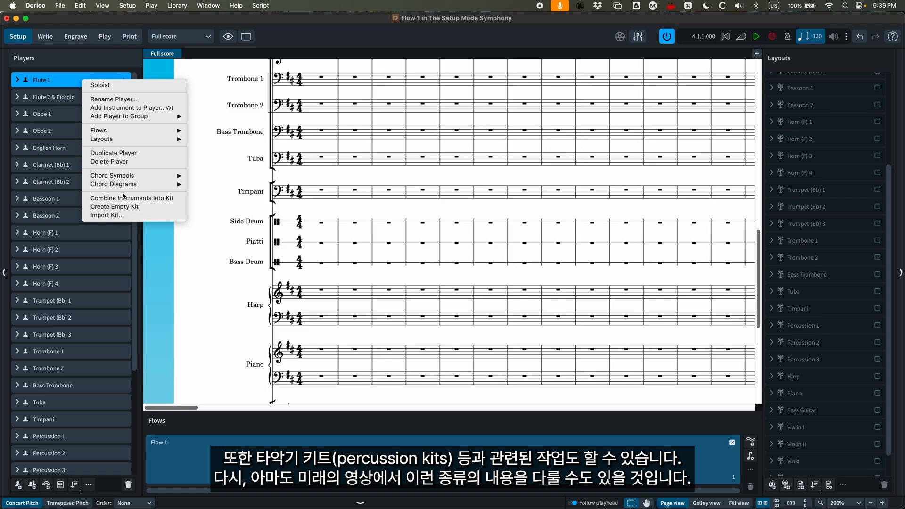
{"action": "left_click", "coordinate": [61, 81]}
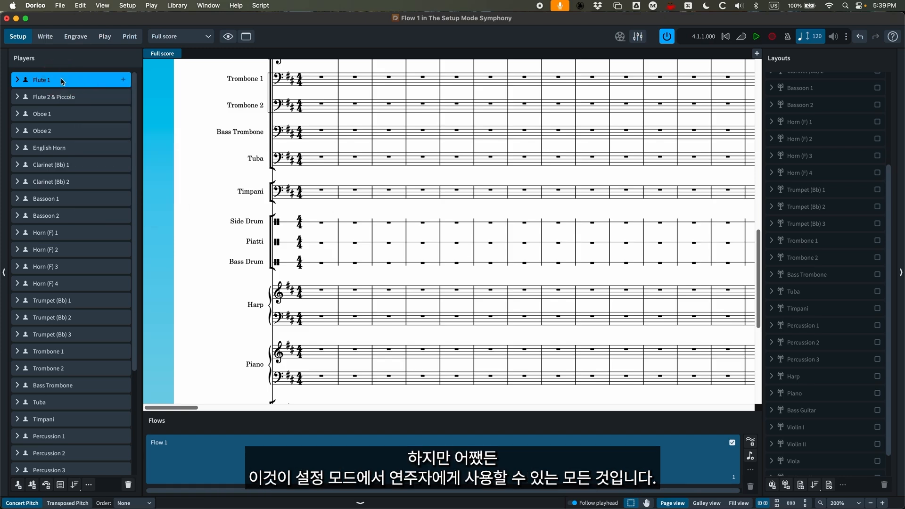
- Select all brass players from Horn (F) 1 through Tuba and put them in a new player group
{"action": "scroll", "coordinate": [82, 228], "scroll_direction": "down", "scroll_amount": 2}
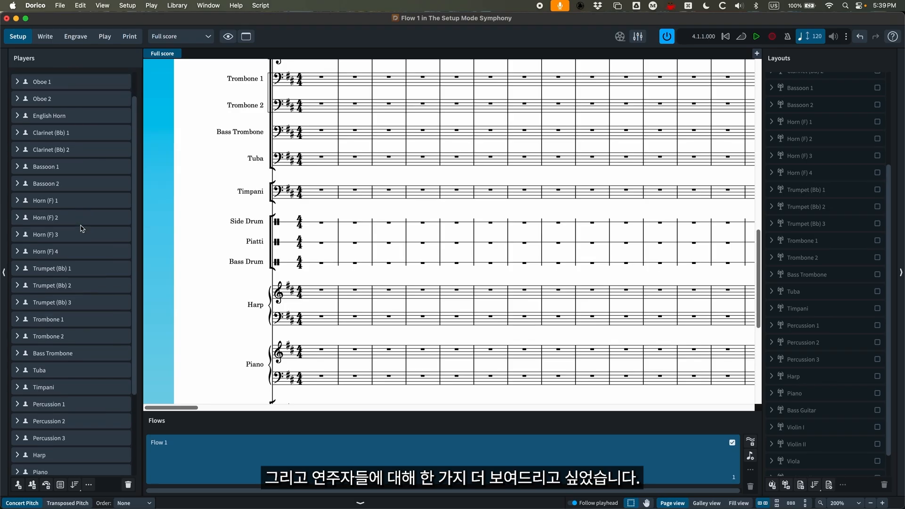
{"action": "left_click", "coordinate": [78, 203]}
{"action": "scroll", "coordinate": [78, 203], "scroll_direction": "down", "scroll_amount": 1}
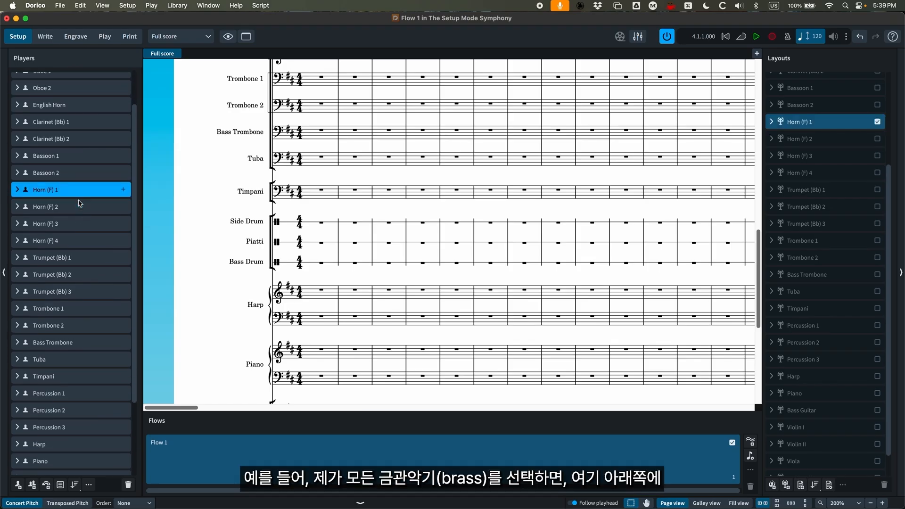
{"action": "left_click", "coordinate": [62, 352], "text": "shift"}
{"action": "scroll", "coordinate": [62, 348], "scroll_direction": "down", "scroll_amount": 1}
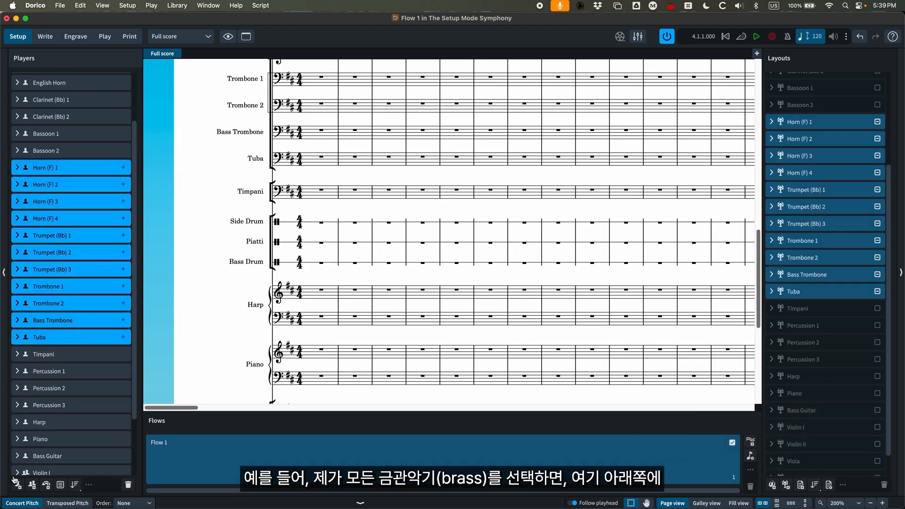
{"action": "left_click", "coordinate": [61, 486]}
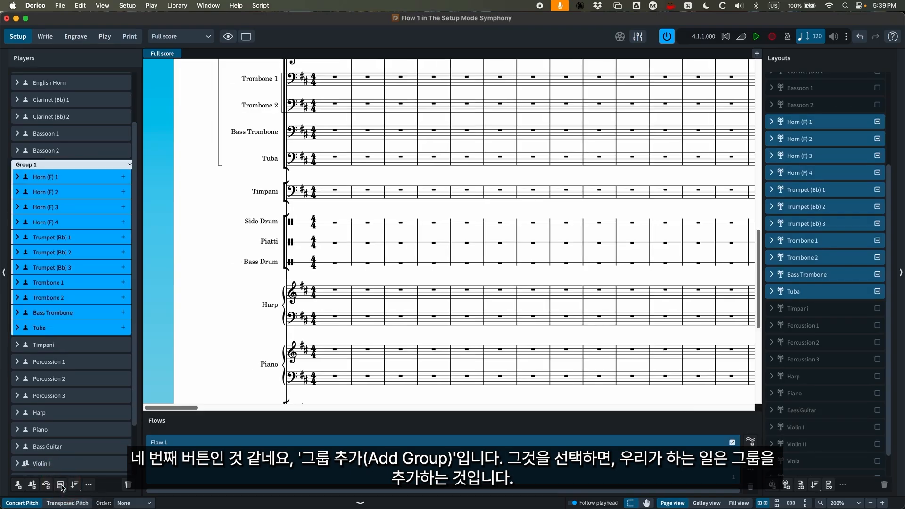
- Rename the new group of horn, trumpet, trombone and tuba players as Brass
{"action": "scroll", "coordinate": [210, 272], "scroll_direction": "up", "scroll_amount": 5}
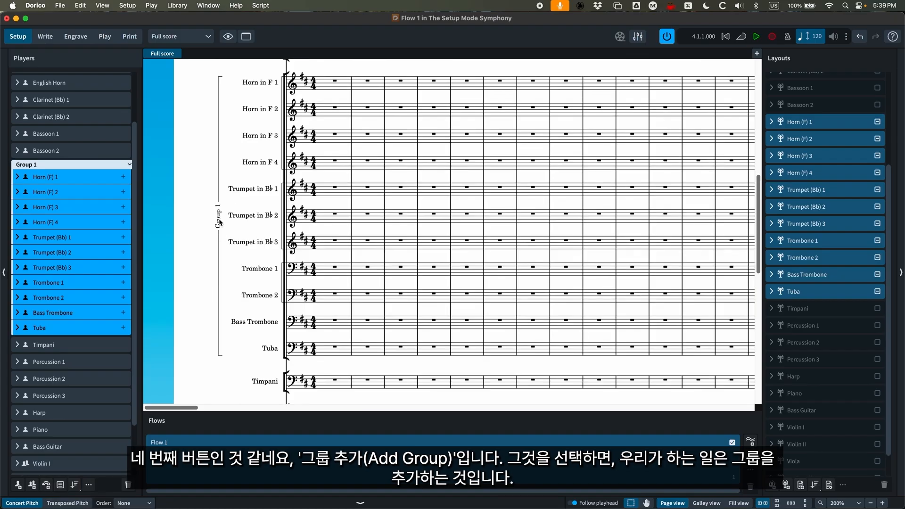
{"action": "double_click", "coordinate": [26, 164]}
{"action": "type", "text": "Brass"}
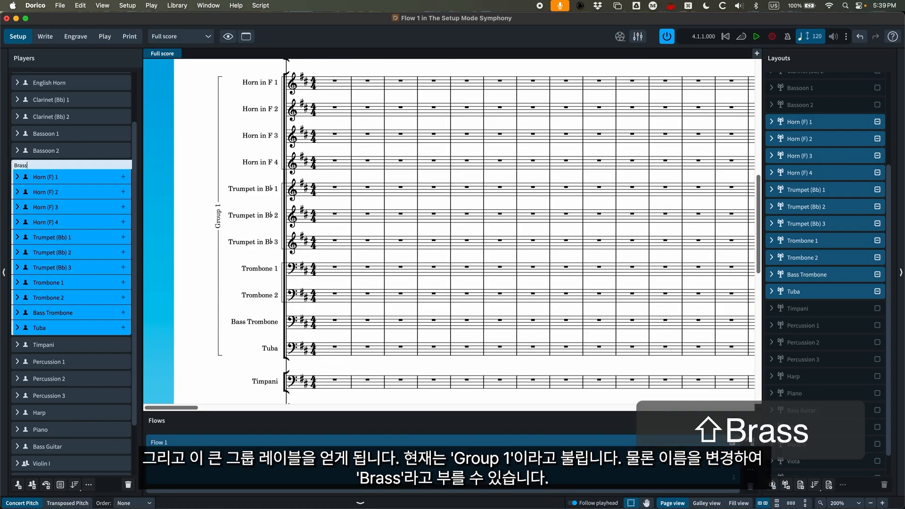
{"action": "key", "text": "Return"}
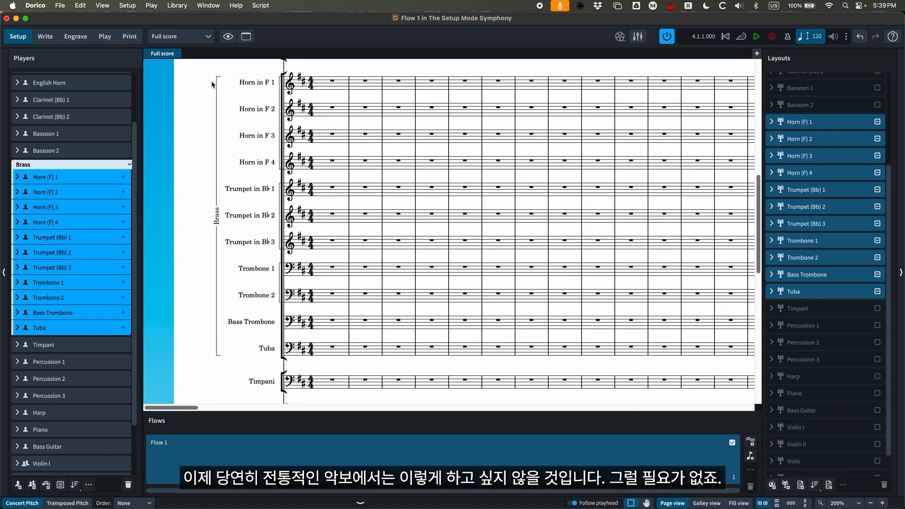
- Undo the renaming of the brass group and the grouping itself
{"action": "scroll", "coordinate": [221, 237], "scroll_direction": "up", "scroll_amount": 1}
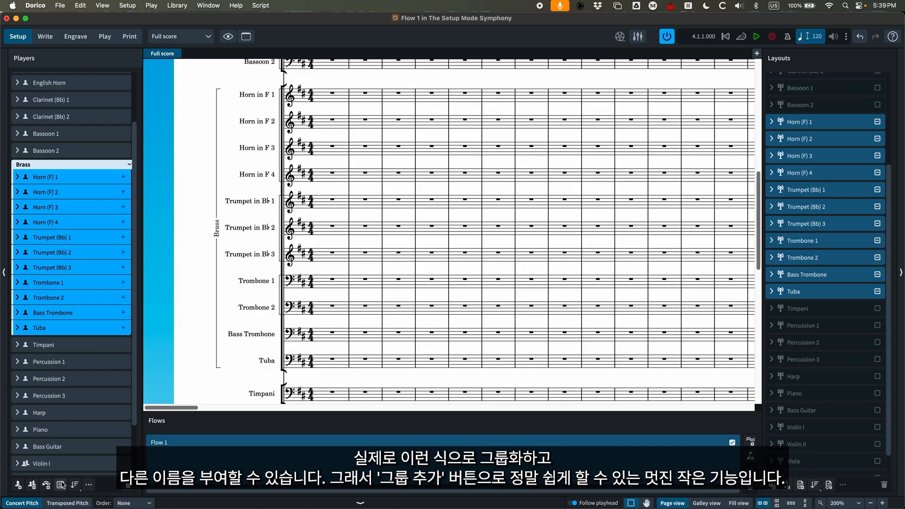
{"action": "key", "text": "super+z"}
{"action": "key", "text": "super+z"}
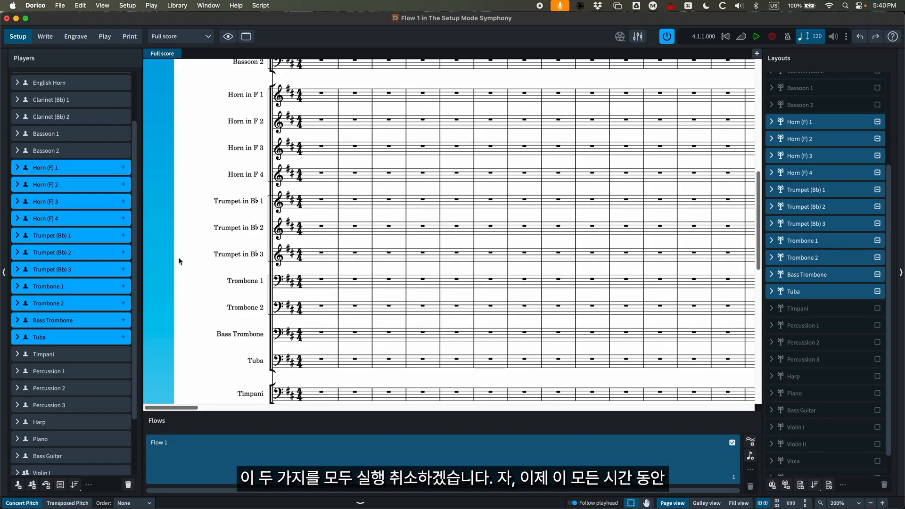
- Look over the individual woodwind staves on the score's first page, with the Flute 1 player selected
{"action": "scroll", "coordinate": [179, 260], "scroll_direction": "up", "scroll_amount": 10}
{"action": "scroll", "coordinate": [38, 83], "scroll_direction": "up", "scroll_amount": 3}
{"action": "scroll", "coordinate": [42, 84], "scroll_direction": "down", "scroll_amount": 5}
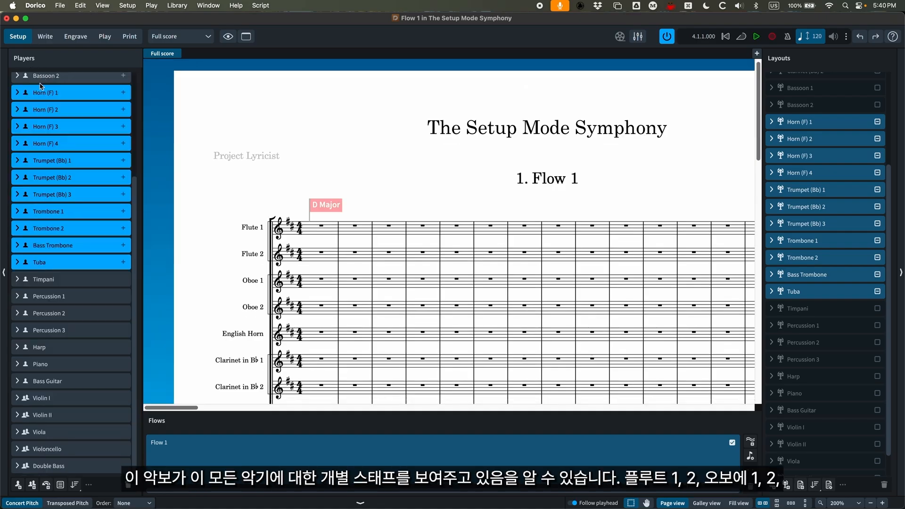
{"action": "scroll", "coordinate": [45, 84], "scroll_direction": "up", "scroll_amount": 5}
{"action": "left_click", "coordinate": [47, 80]}
{"action": "key", "text": "super+minus"}
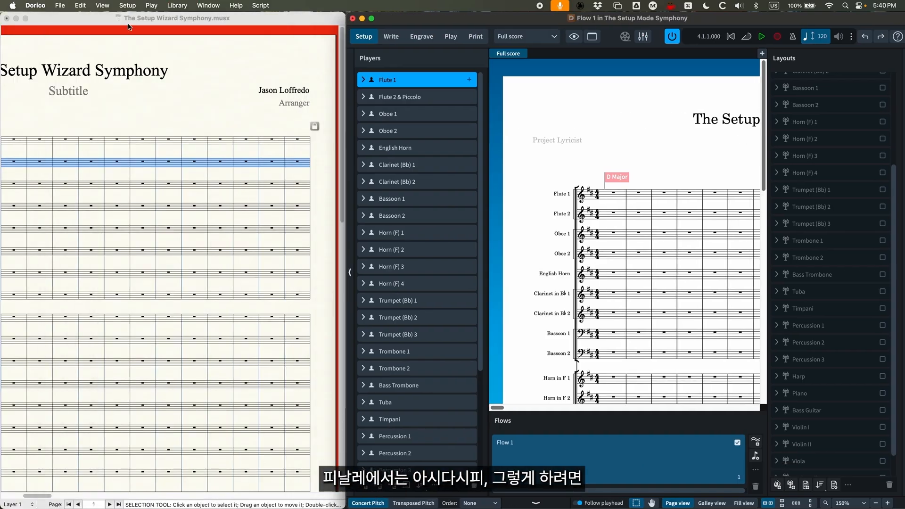
- Switch to the Finale score and compare its Flute 1 and Flute 2 staves, selecting the first Flute 1 measure
{"action": "left_click", "coordinate": [109, 23]}
{"action": "scroll", "coordinate": [207, 152], "scroll_direction": "left", "scroll_amount": 5}
{"action": "left_click", "coordinate": [136, 112]}
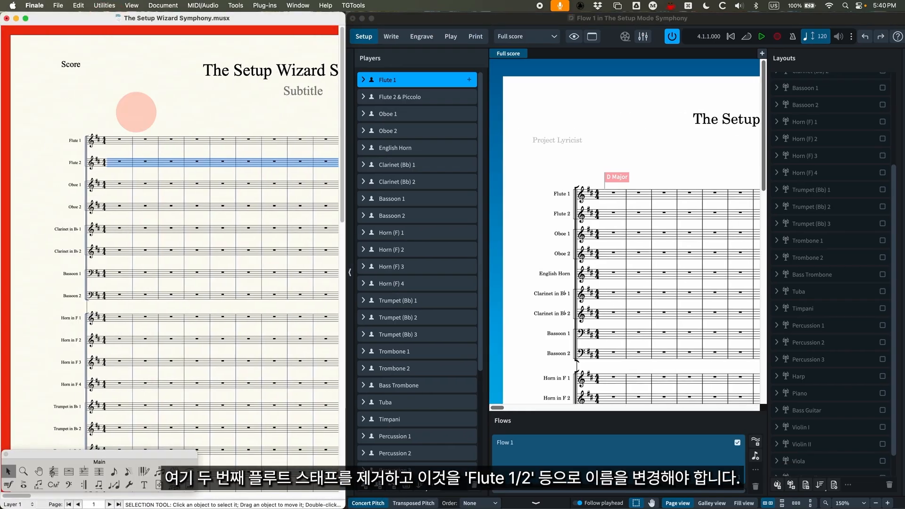
{"action": "left_click", "coordinate": [106, 165]}
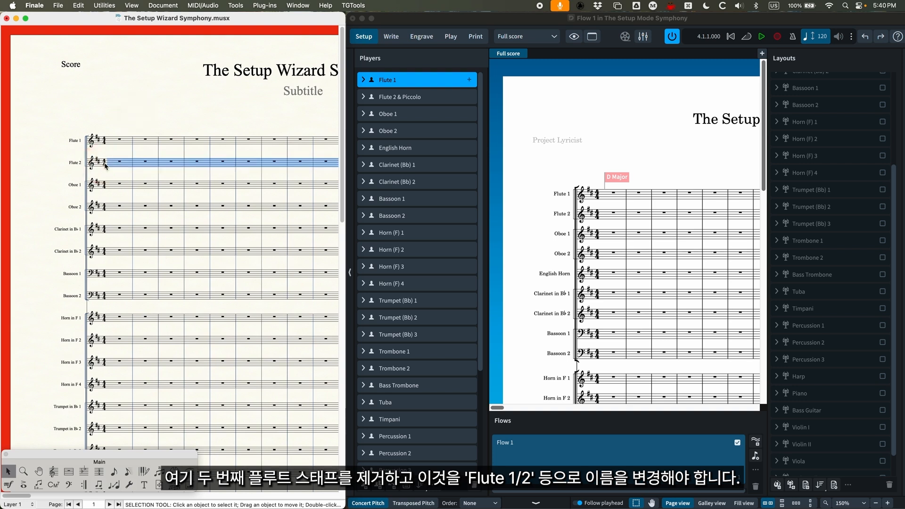
{"action": "left_click", "coordinate": [115, 140]}
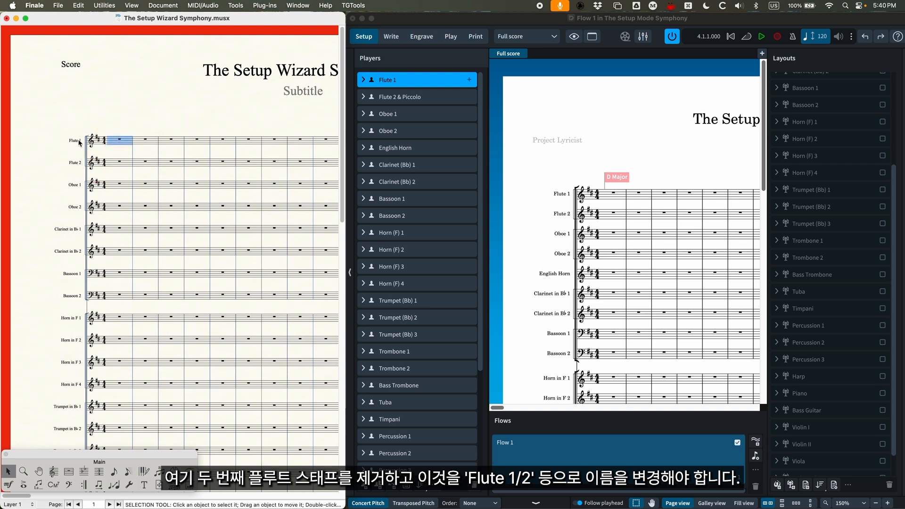
- Inspect the Flute 1 part's voicing options in Manage Parts and leave both dialogs without changes
{"action": "left_click", "coordinate": [155, 5]}
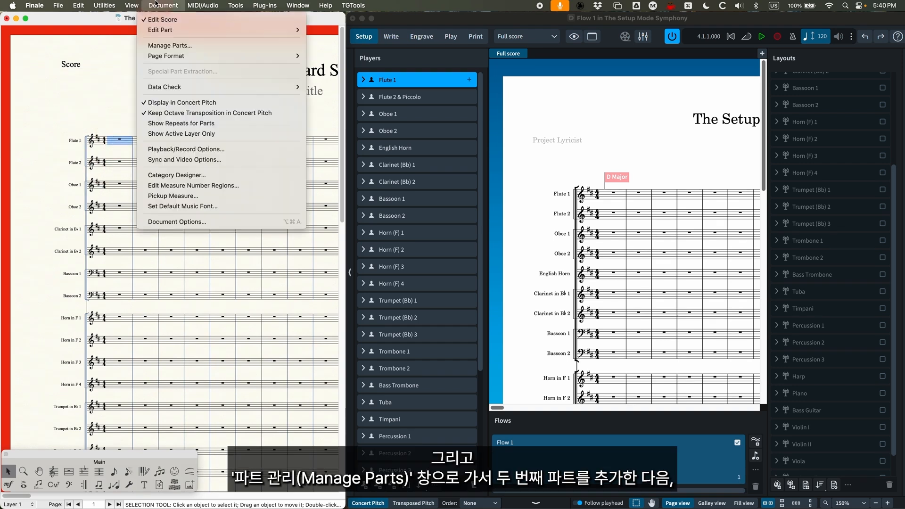
{"action": "left_click", "coordinate": [162, 46]}
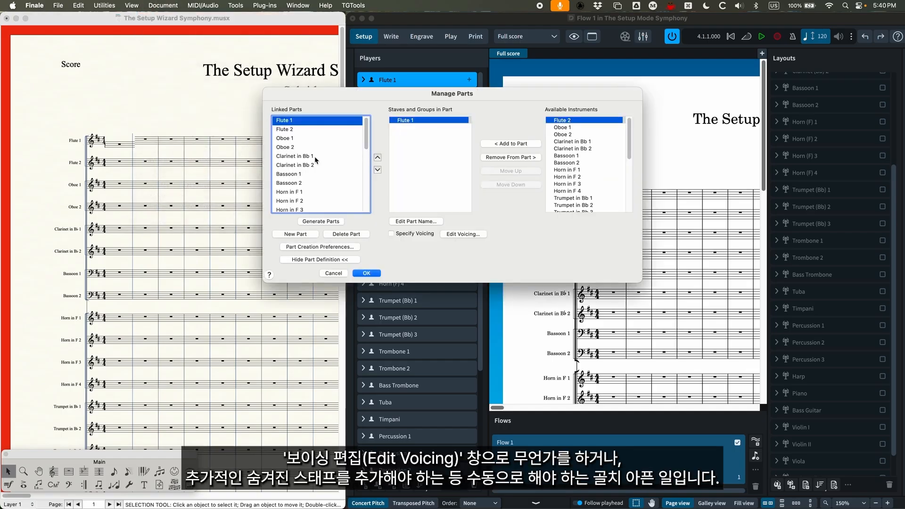
{"action": "left_click", "coordinate": [457, 235]}
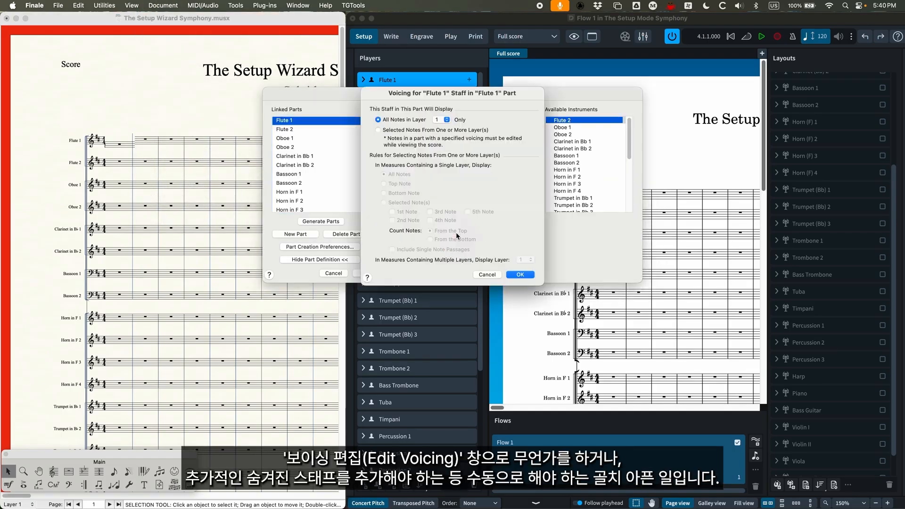
{"action": "left_click", "coordinate": [487, 275]}
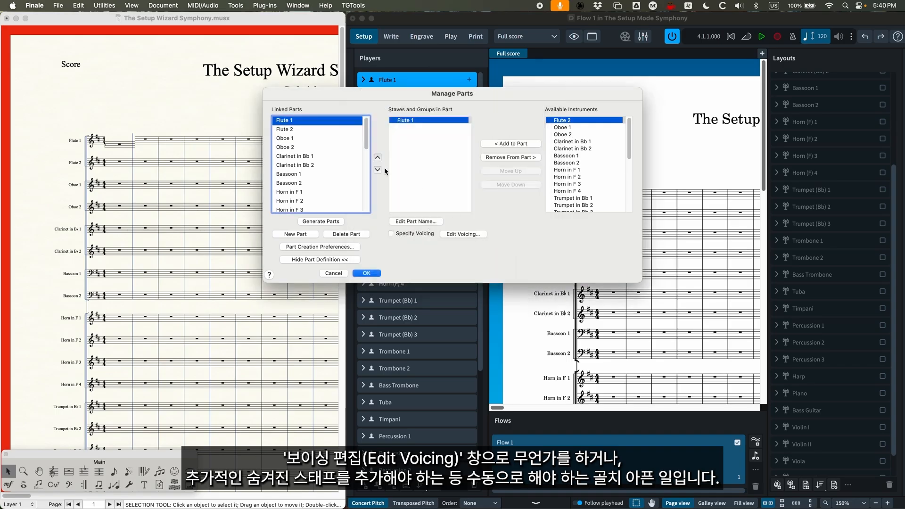
{"action": "left_click", "coordinate": [334, 274]}
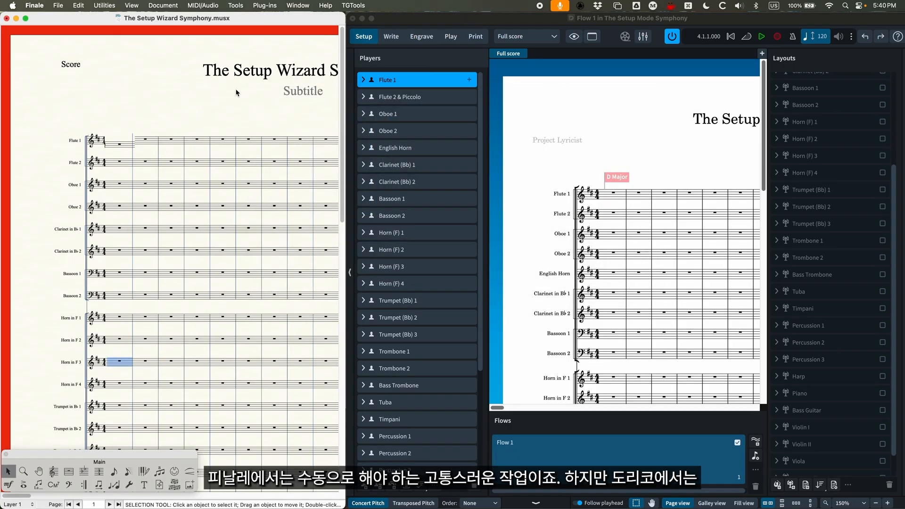
- Save the Finale score and switch back to Dorico in Write mode with its window maximized
{"action": "key", "text": "super+s"}
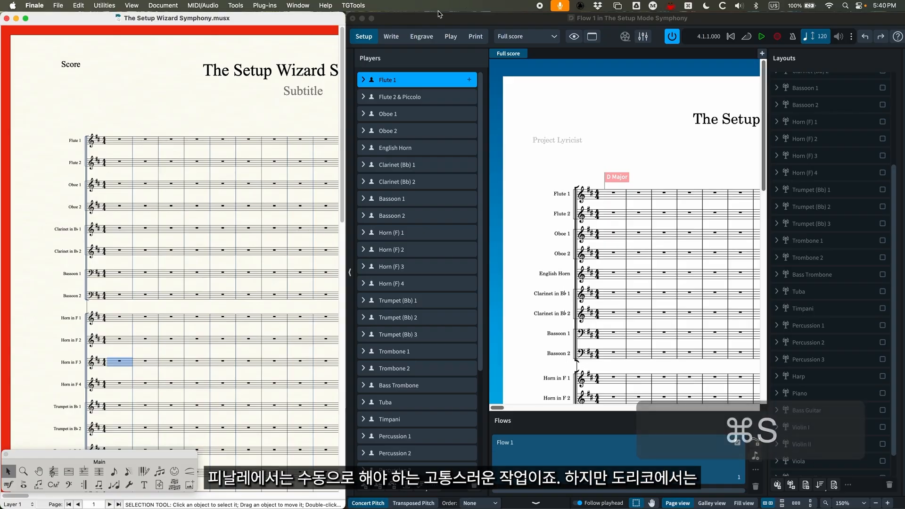
{"action": "left_click", "coordinate": [430, 21]}
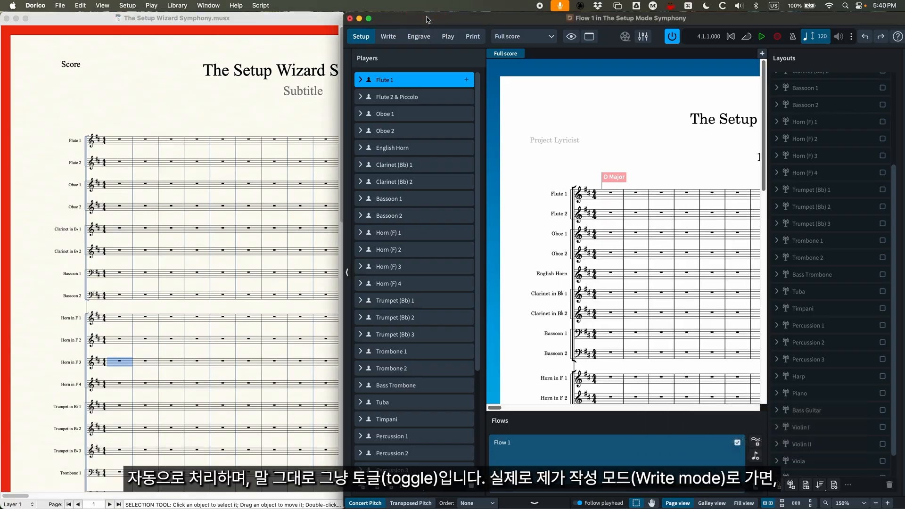
{"action": "double_click", "coordinate": [427, 19]}
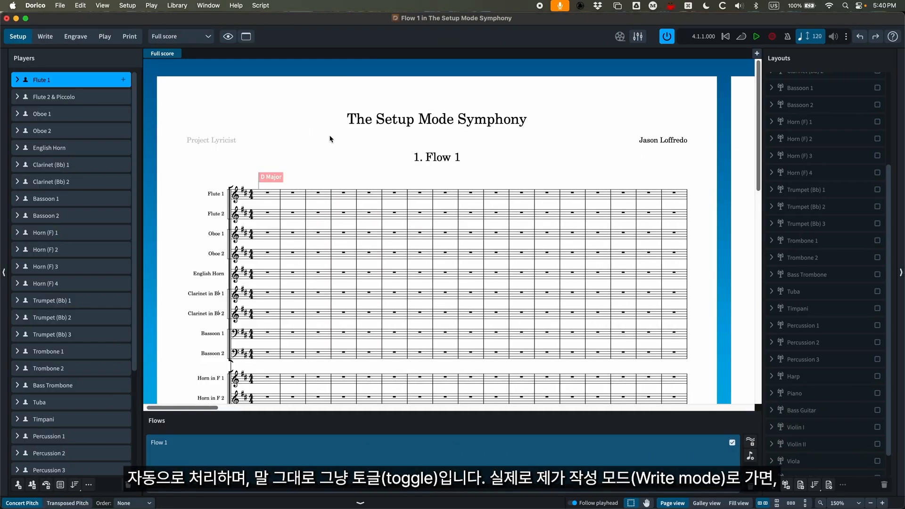
{"action": "left_click", "coordinate": [45, 37]}
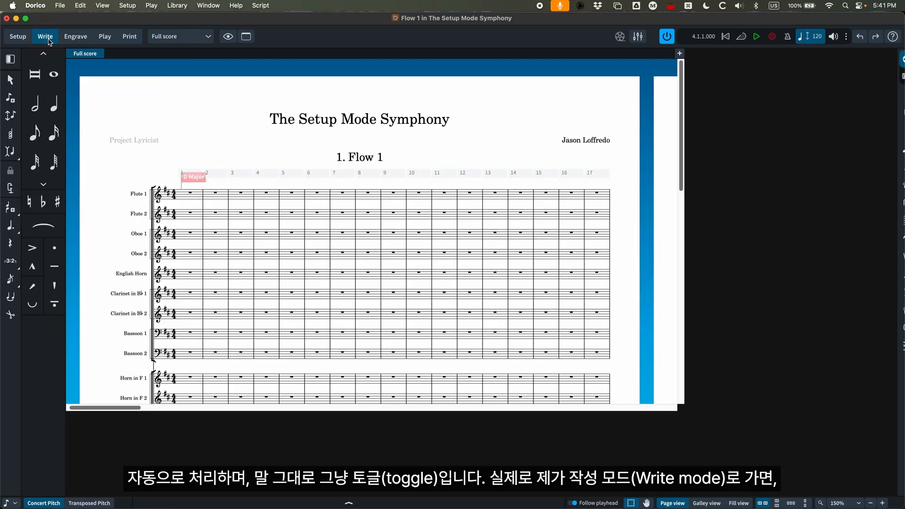
{"action": "scroll", "coordinate": [295, 177], "scroll_direction": "left", "scroll_amount": 10}
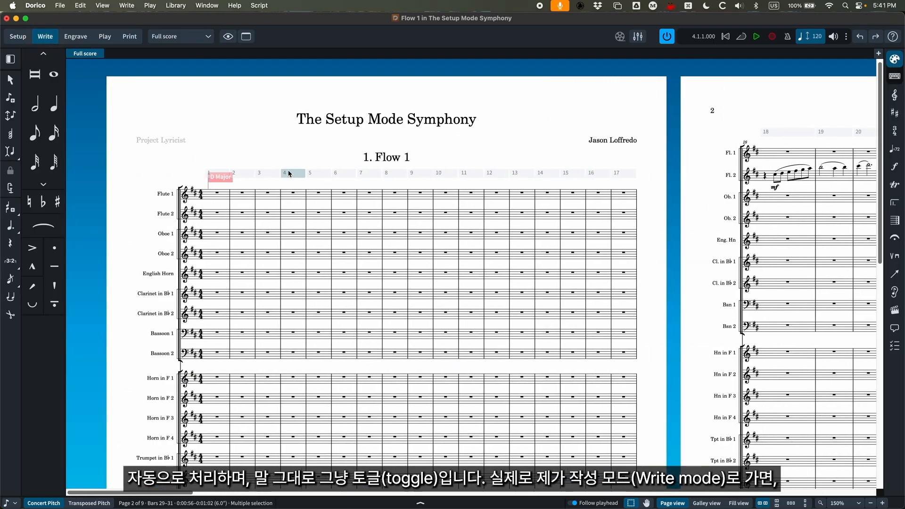
- Try Condensing on the full score, check the combined wind and brass staves on the first page, and switch it off again
{"action": "left_click", "coordinate": [84, 4]}
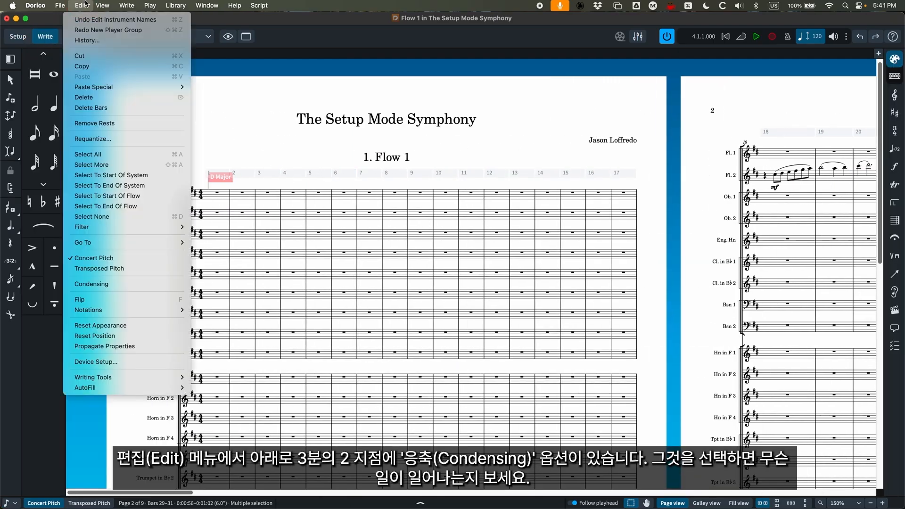
{"action": "left_click", "coordinate": [91, 284]}
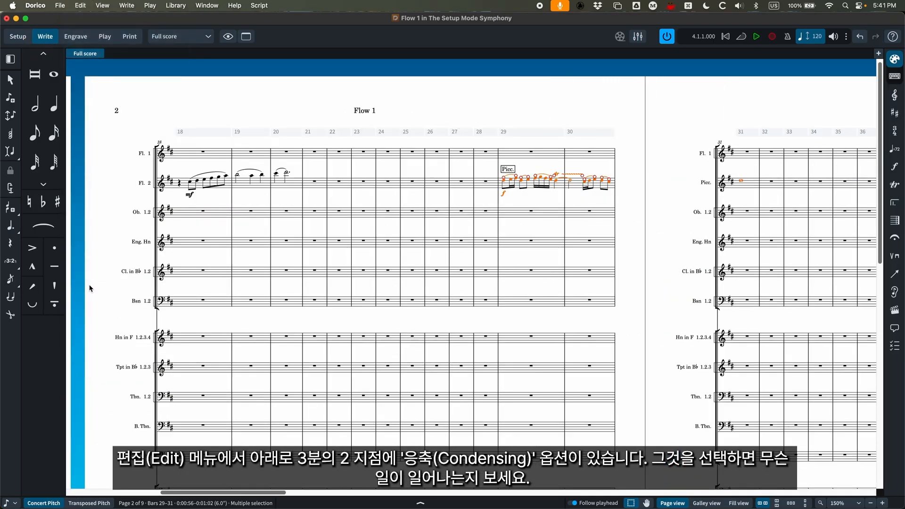
{"action": "scroll", "coordinate": [325, 316], "scroll_direction": "left", "scroll_amount": 5}
{"action": "scroll", "coordinate": [315, 323], "scroll_direction": "left", "scroll_amount": 10}
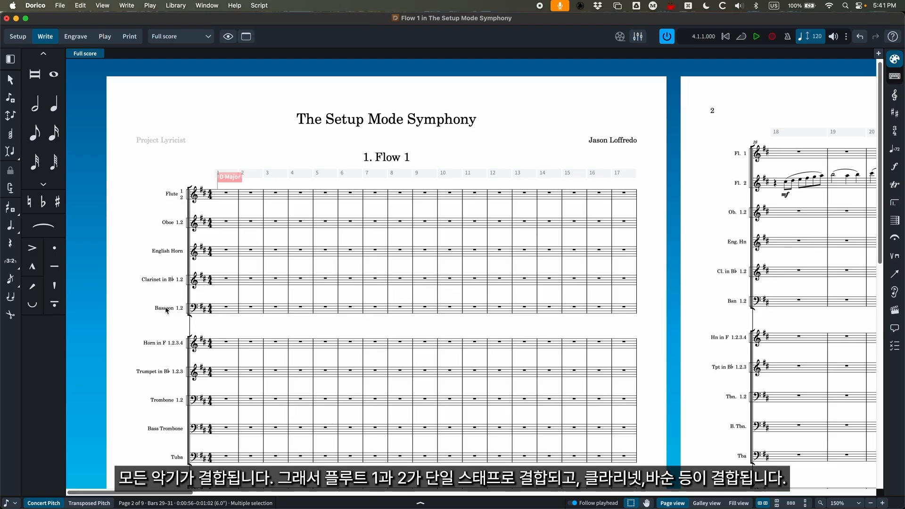
{"action": "left_click", "coordinate": [91, 5]}
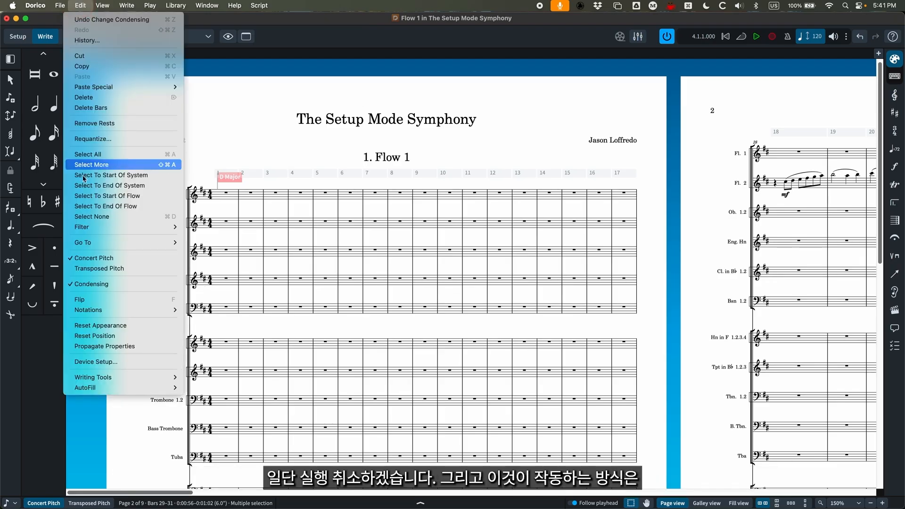
{"action": "left_click", "coordinate": [100, 286]}
- View the clarinet and bassoon passage starting at bar 63 on page 4 of the score
{"action": "scroll", "coordinate": [259, 300], "scroll_direction": "right", "scroll_amount": 15}
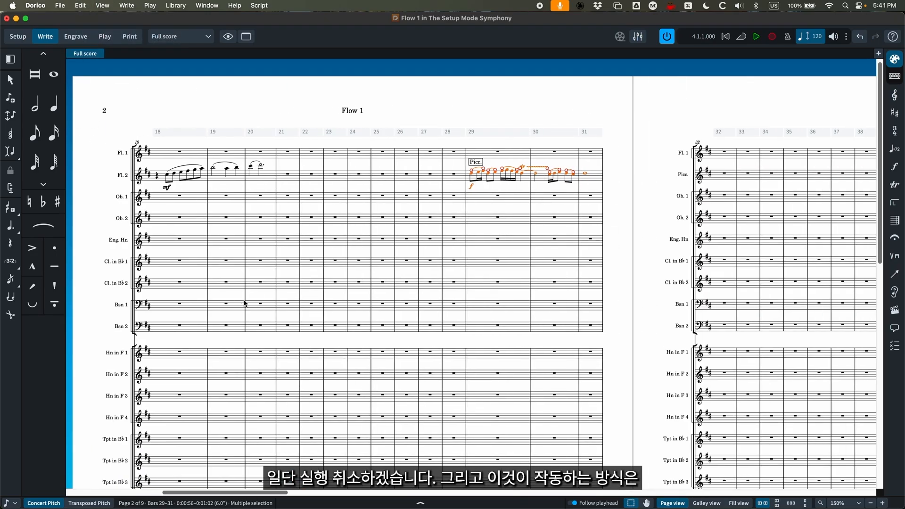
{"action": "scroll", "coordinate": [244, 303], "scroll_direction": "right", "scroll_amount": 12}
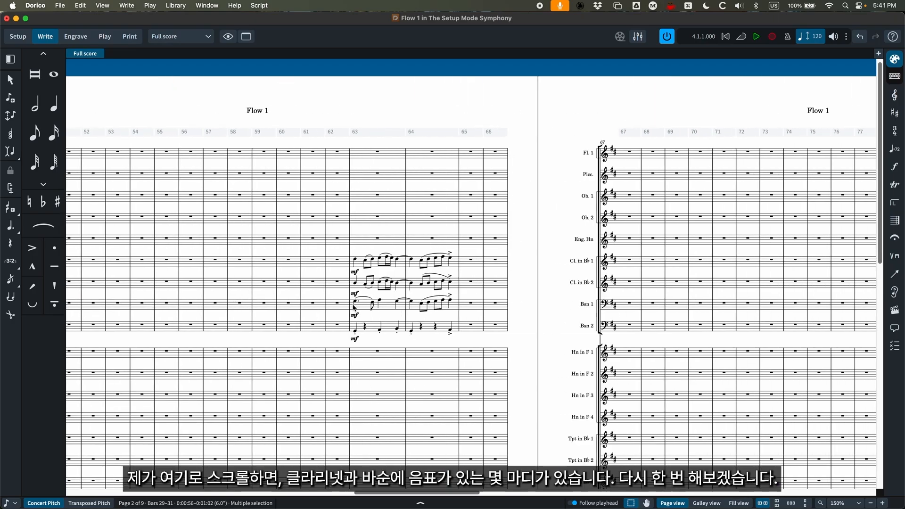
{"action": "scroll", "coordinate": [278, 328], "scroll_direction": "left", "scroll_amount": 2}
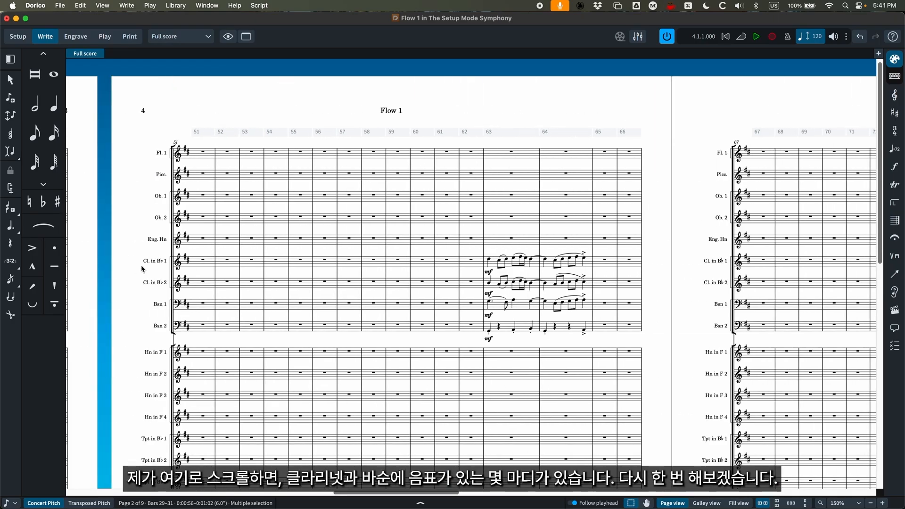
- Turn on Condensing and examine how the clarinet and bassoon staves combine at bars 63–64 on page 4
{"action": "left_click", "coordinate": [80, 5]}
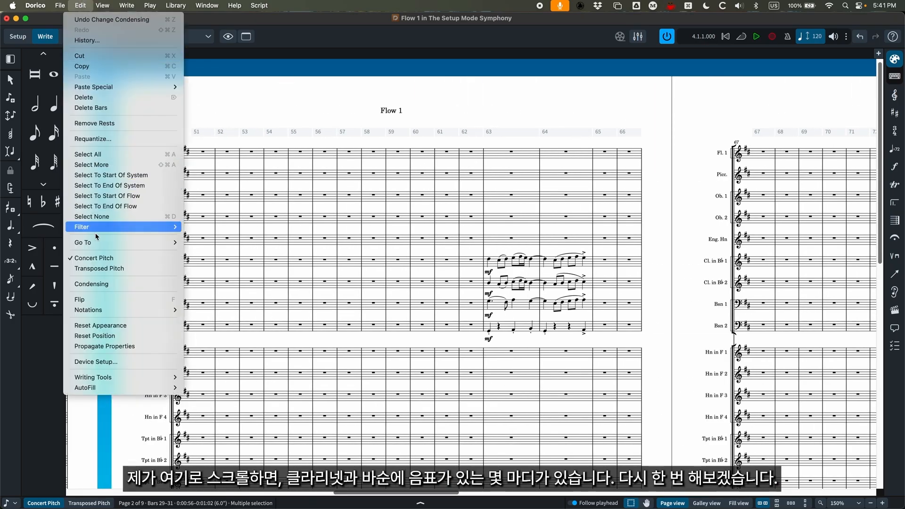
{"action": "left_click", "coordinate": [90, 4]}
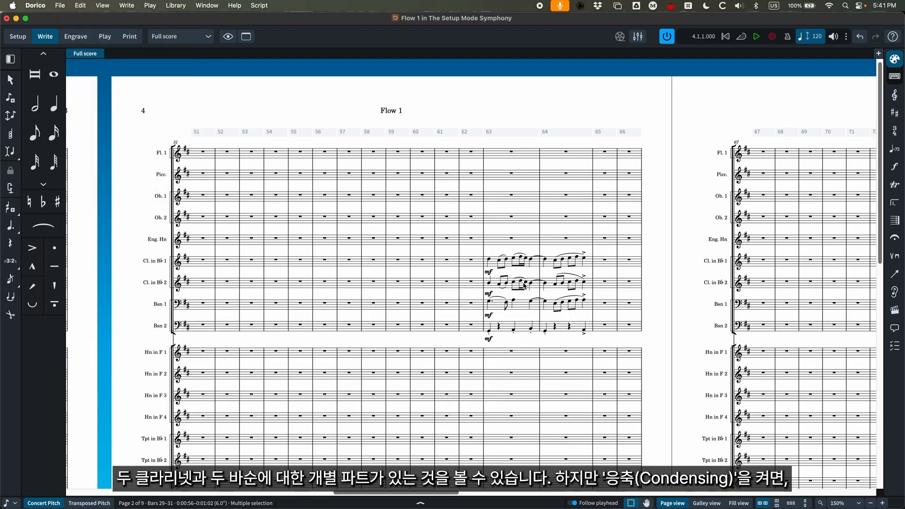
{"action": "left_click", "coordinate": [80, 5]}
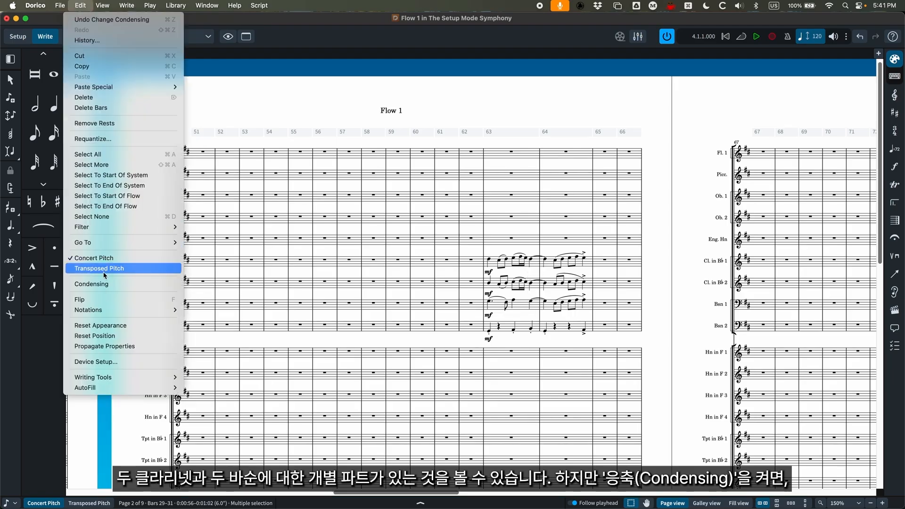
{"action": "left_click", "coordinate": [175, 283]}
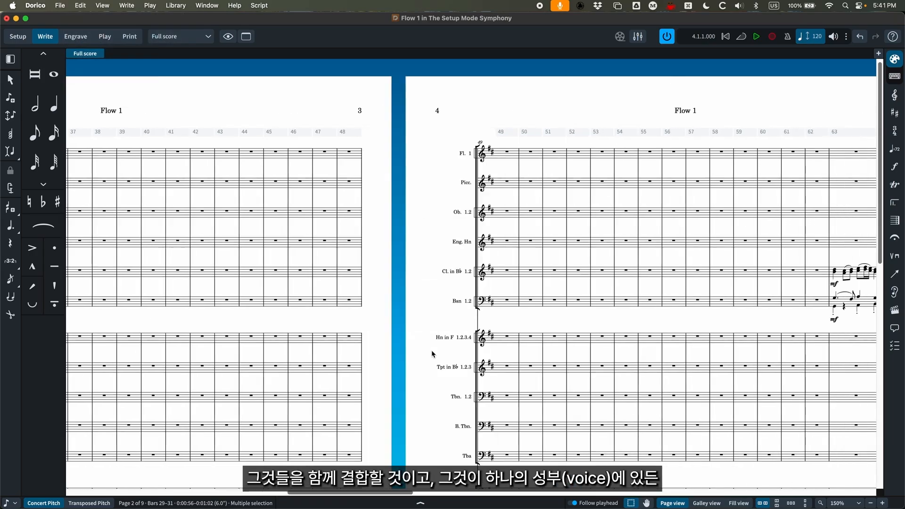
{"action": "scroll", "coordinate": [432, 353], "scroll_direction": "right", "scroll_amount": 5}
{"action": "key", "text": "super+equal"}
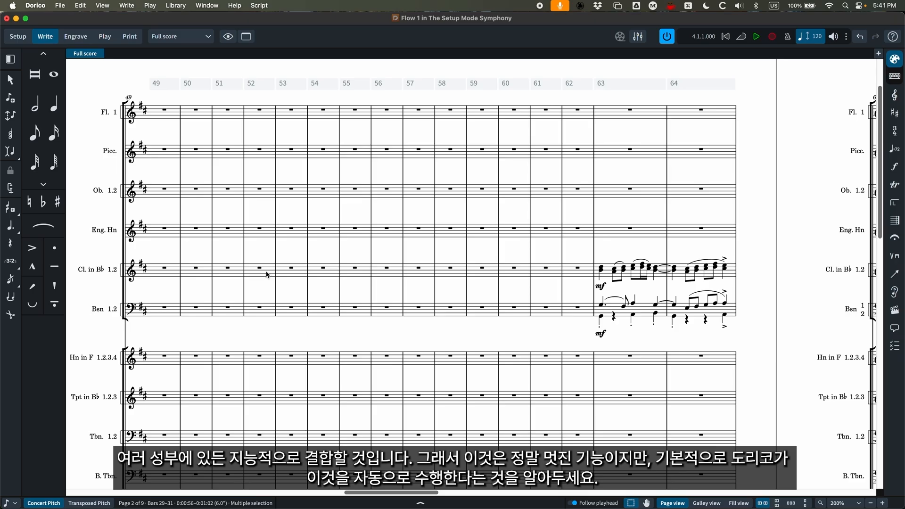
{"action": "key", "text": "super+minus"}
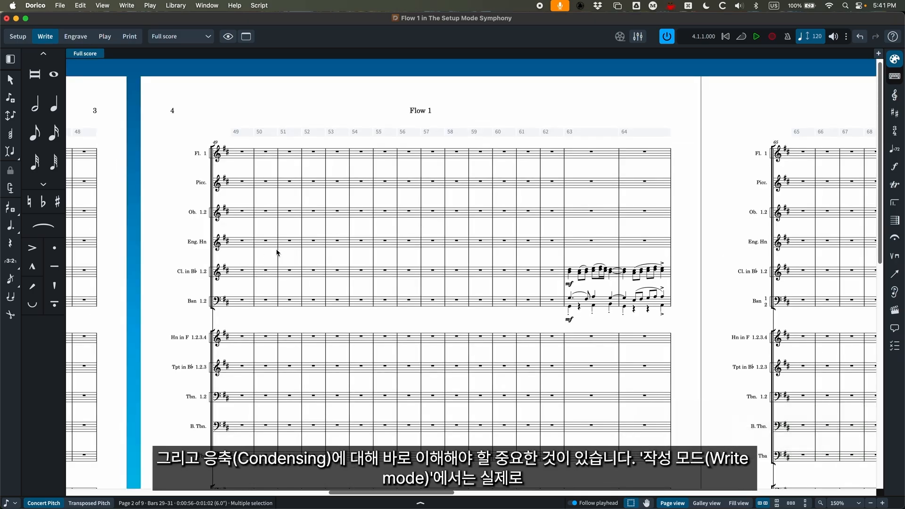
- Try starting note input at bar 55 on the English horn staff and on the condensed clarinet staff
{"action": "double_click", "coordinate": [385, 242]}
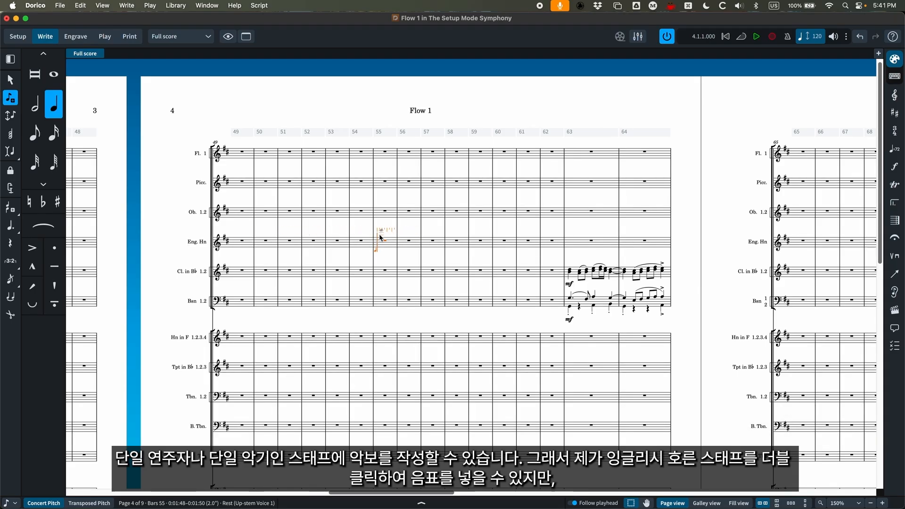
{"action": "key", "text": "Escape"}
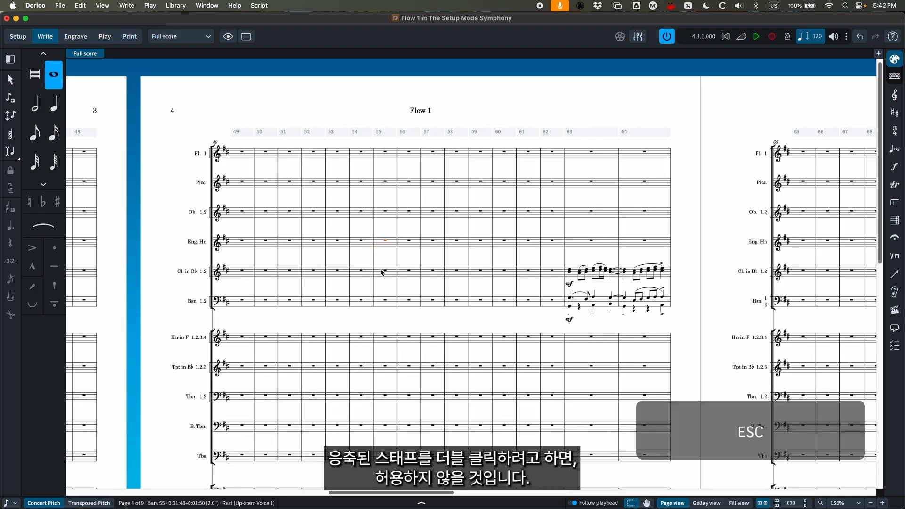
{"action": "double_click", "coordinate": [386, 272]}
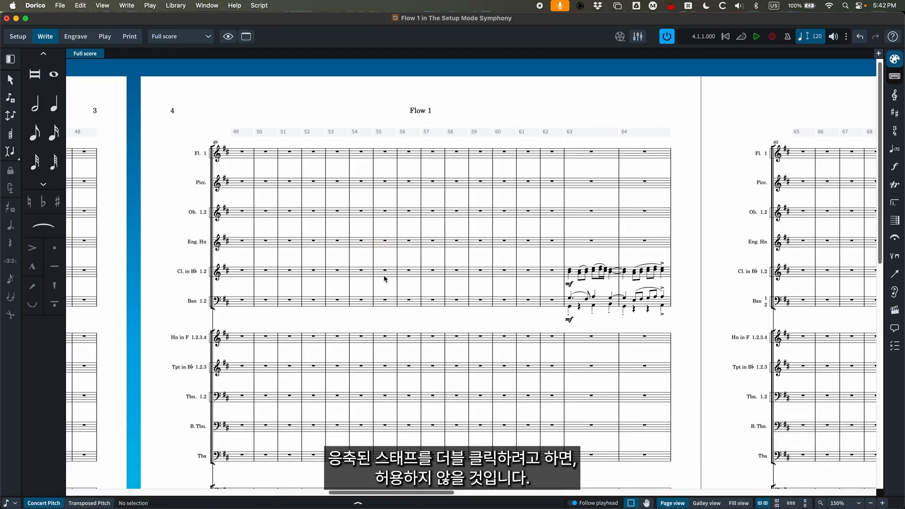
{"action": "double_click", "coordinate": [385, 273]}
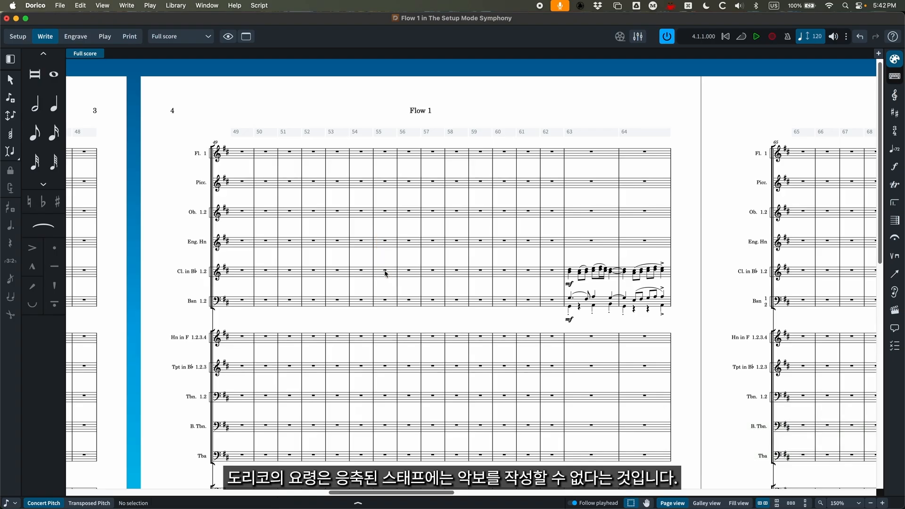
- Turn off Condensing and try starting note input on the Clarinet 1 staff at bar 61, leaving without entering notes
{"action": "left_click", "coordinate": [81, 5]}
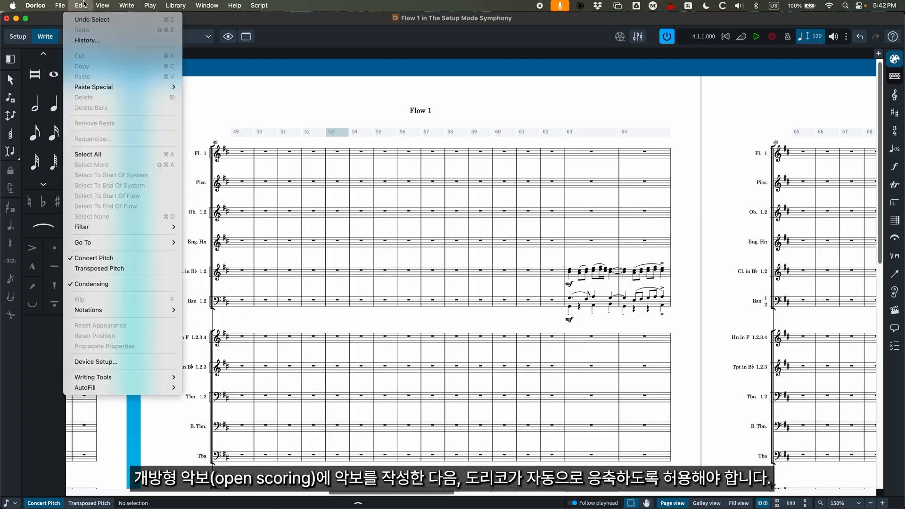
{"action": "left_click", "coordinate": [78, 285]}
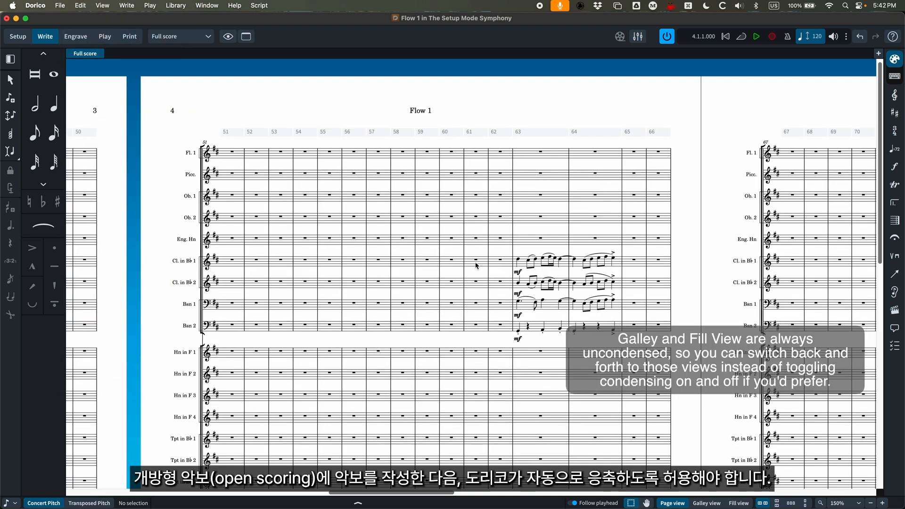
{"action": "left_click", "coordinate": [475, 261]}
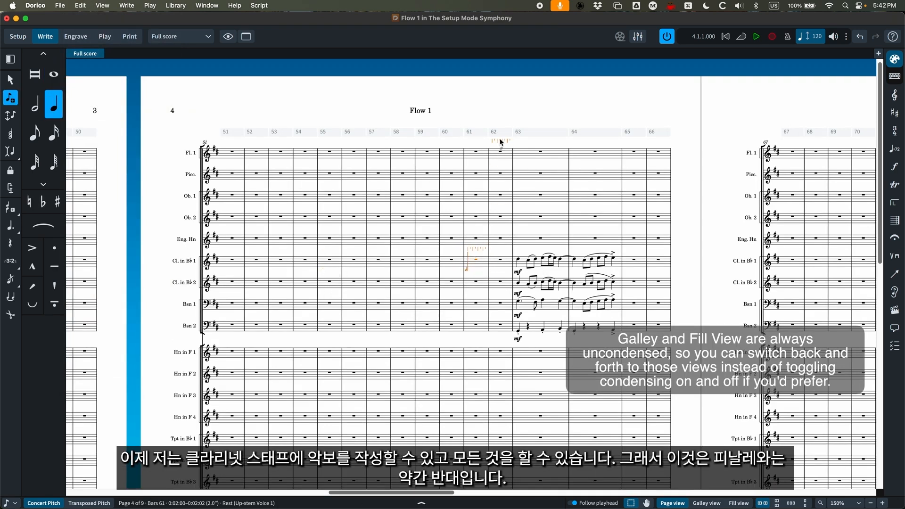
{"action": "key", "text": "Escape"}
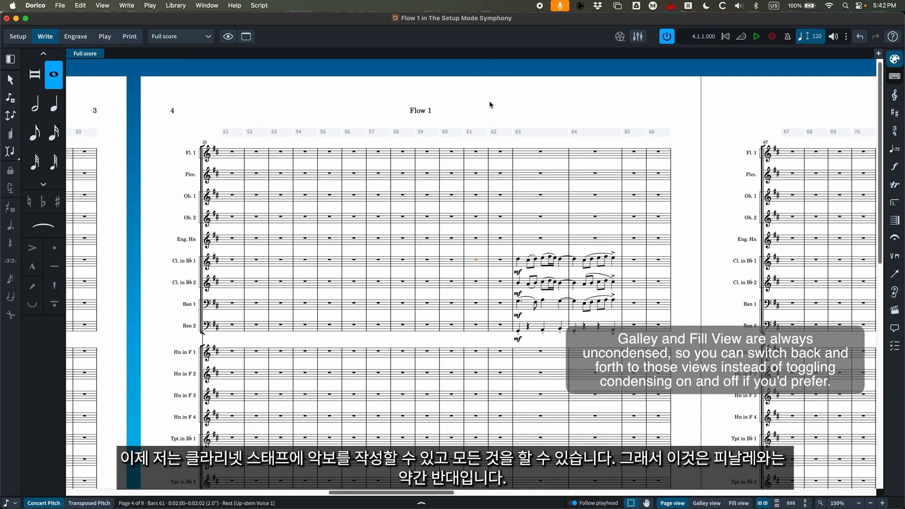
{"action": "left_click", "coordinate": [490, 115]}
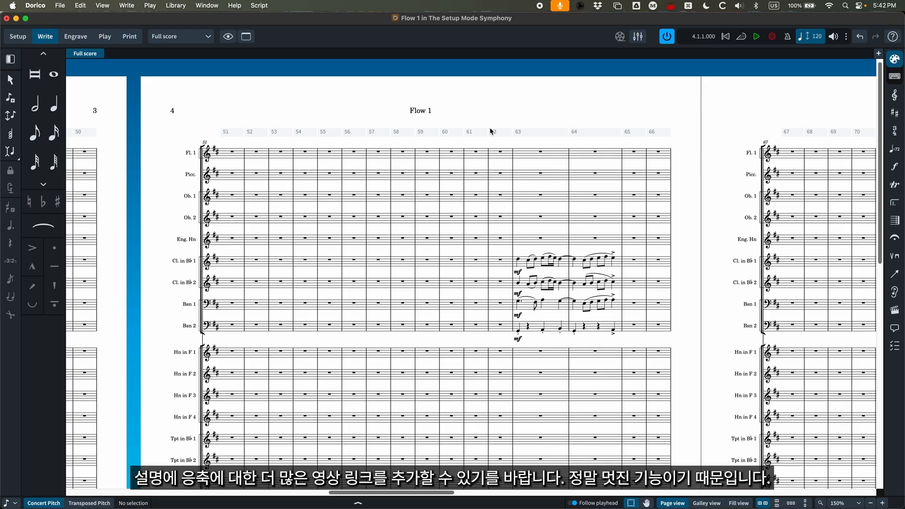
- Switch to the Finale score and view the ScoreManager's instrument list, closing it without changes
{"action": "key", "text": "super+minus"}
{"action": "key", "text": "super+minus"}
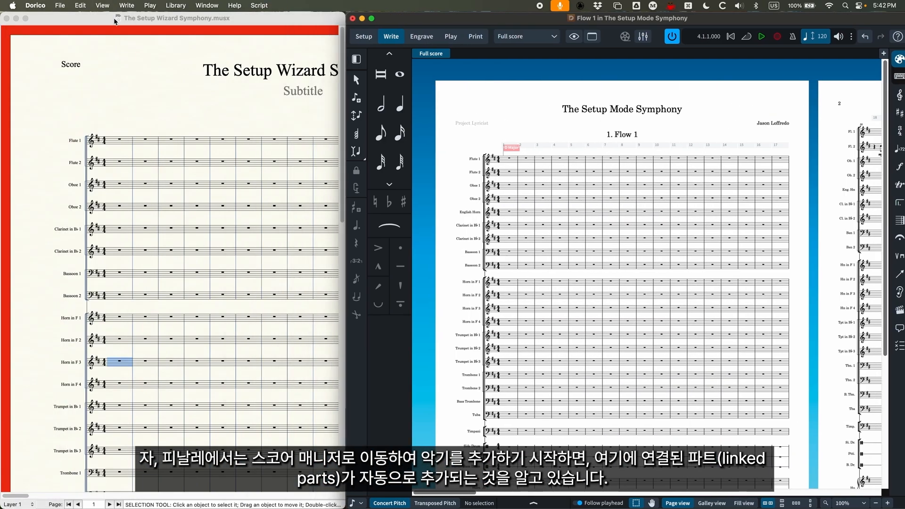
{"action": "left_click", "coordinate": [198, 60]}
{"action": "key", "text": "super+k"}
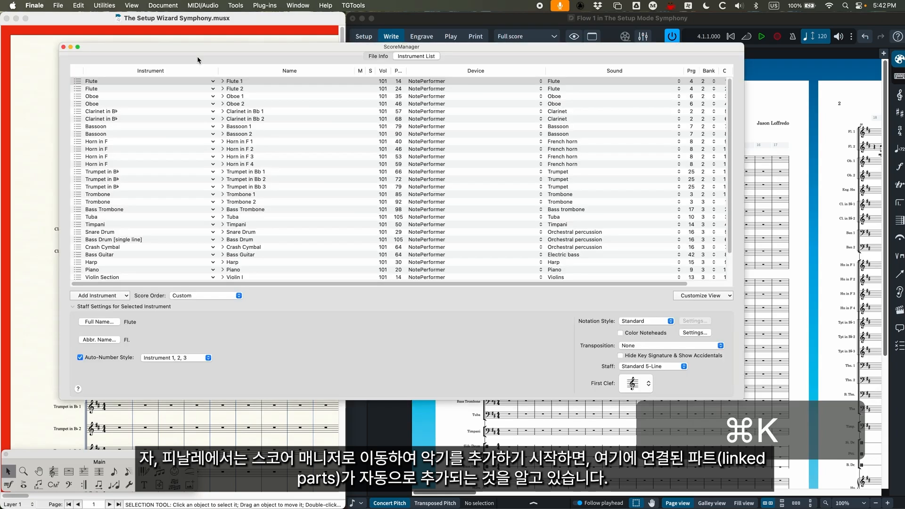
{"action": "left_click", "coordinate": [63, 48]}
- Examine the linked parts in Finale's Manage Parts dialog and close it without changes
{"action": "left_click", "coordinate": [163, 5]}
{"action": "mouse_move", "coordinate": [160, 30]}
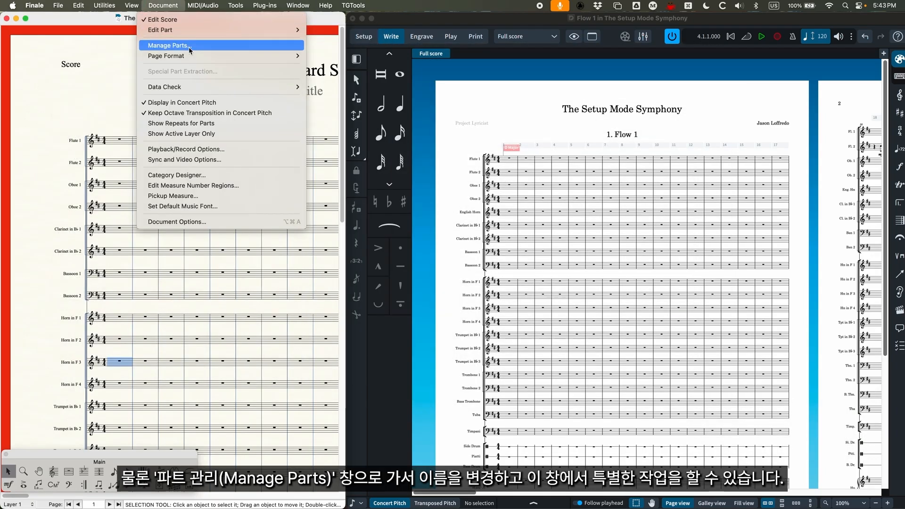
{"action": "left_click", "coordinate": [190, 47]}
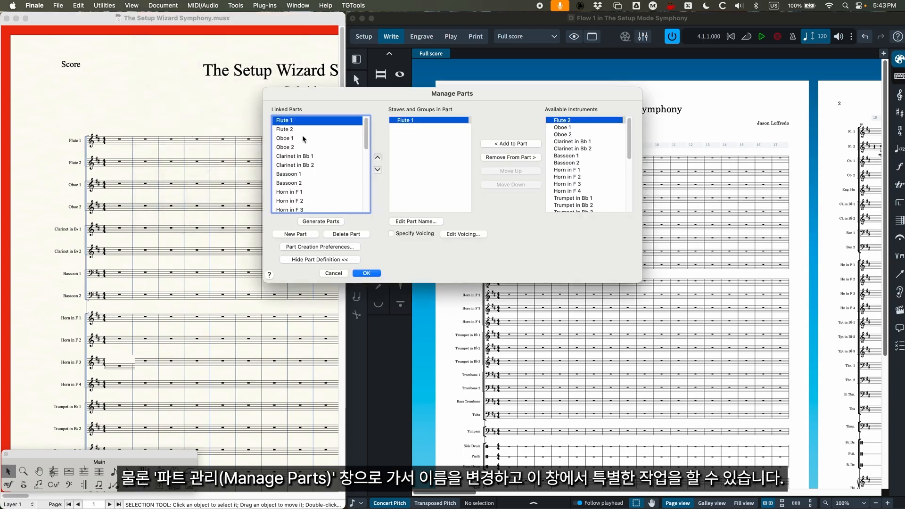
{"action": "left_click", "coordinate": [368, 273]}
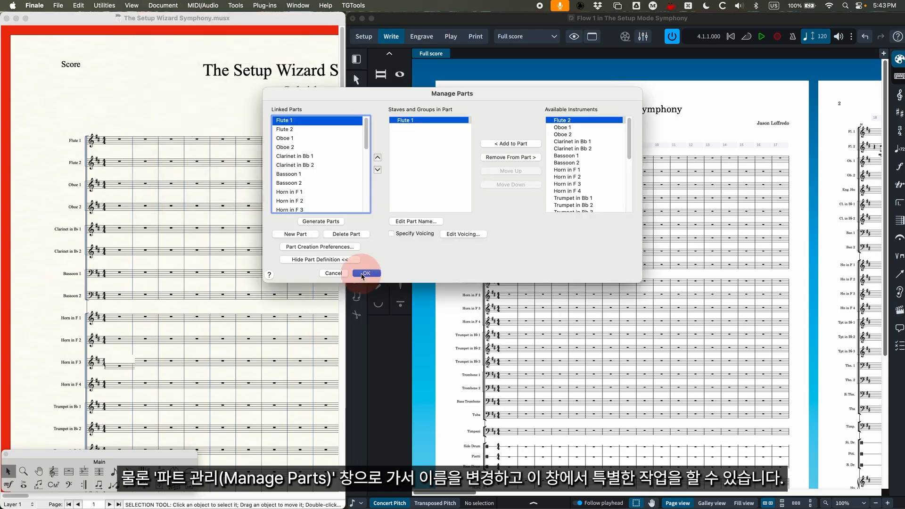
- Switch back to Dorico with its window maximized and show the start of the layouts list in Setup mode
{"action": "double_click", "coordinate": [472, 18]}
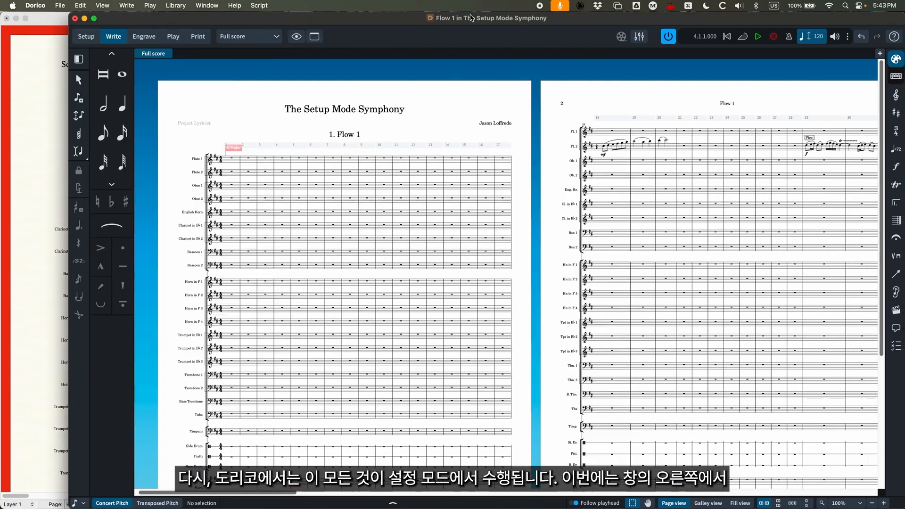
{"action": "left_click", "coordinate": [14, 40]}
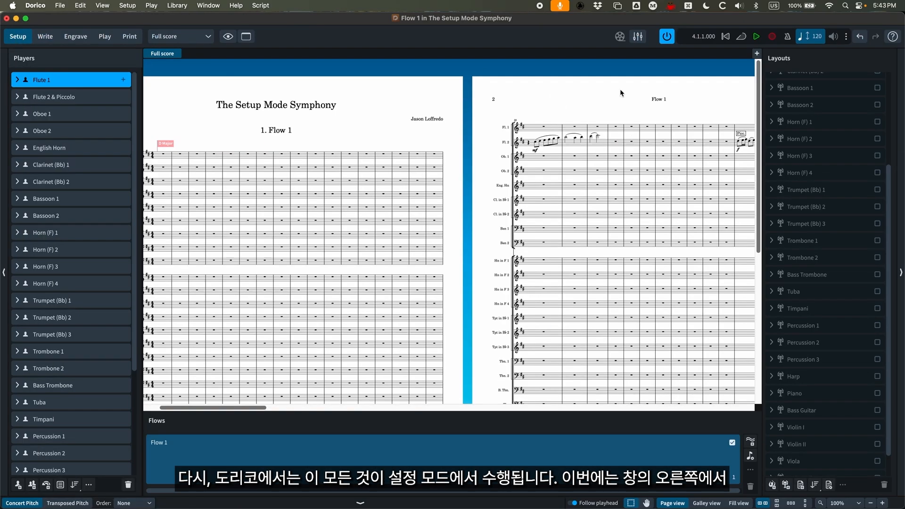
{"action": "scroll", "coordinate": [811, 156], "scroll_direction": "up", "scroll_amount": 5}
- Rename the Full score layout to "Concert Score"
{"action": "left_click", "coordinate": [811, 81]}
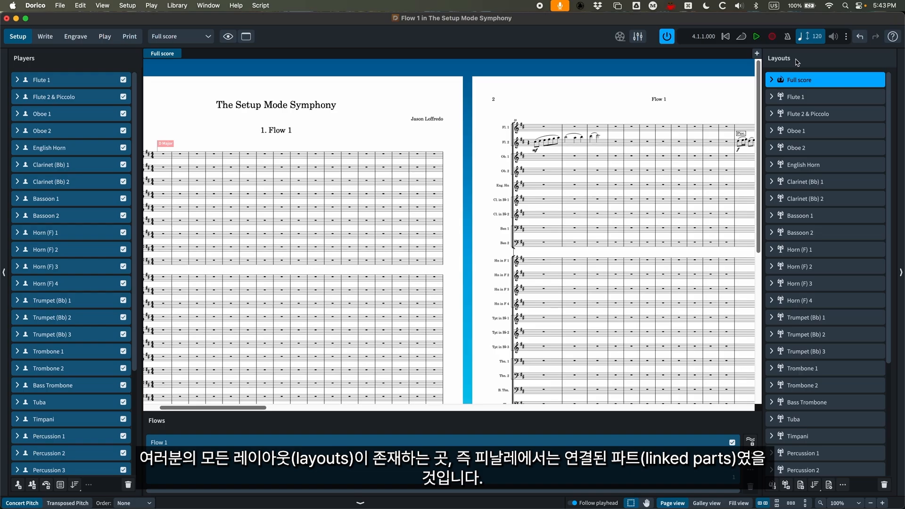
{"action": "double_click", "coordinate": [806, 81]}
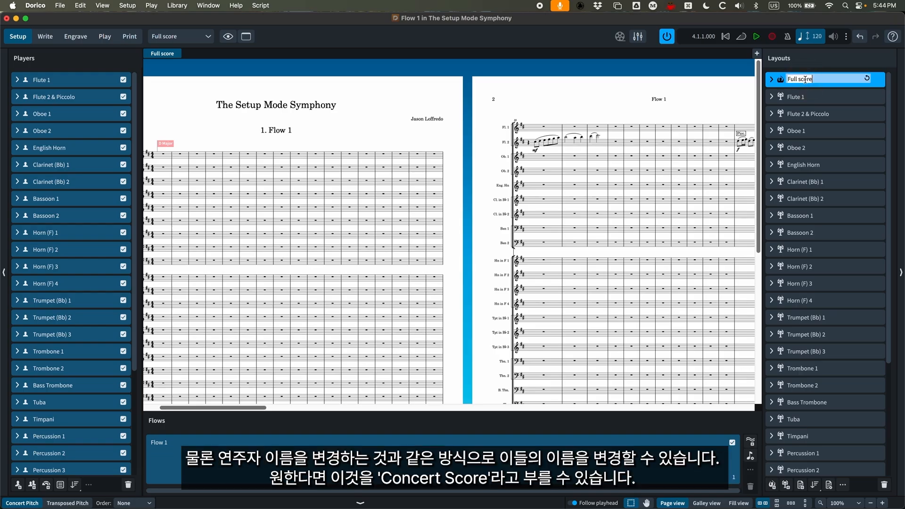
{"action": "type", "text": "Concer"}
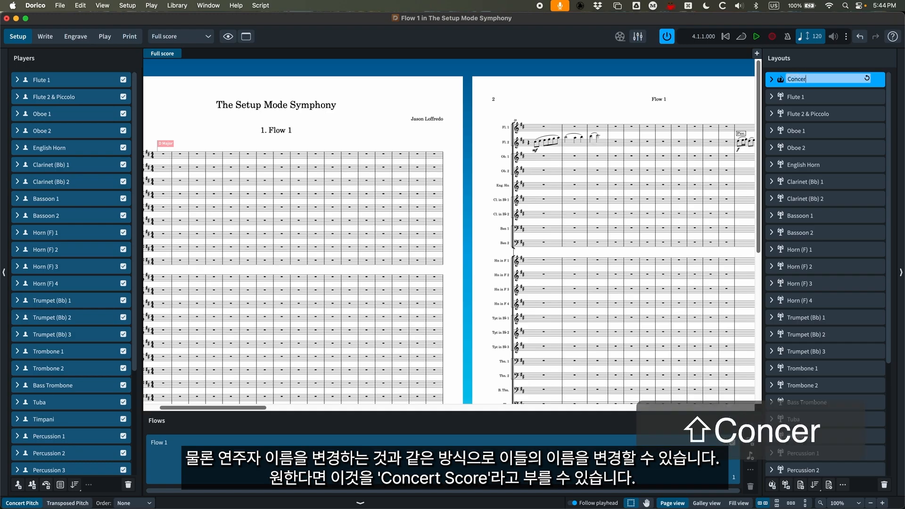
{"action": "type", "text": "t Score"}
{"action": "key", "text": "Return"}
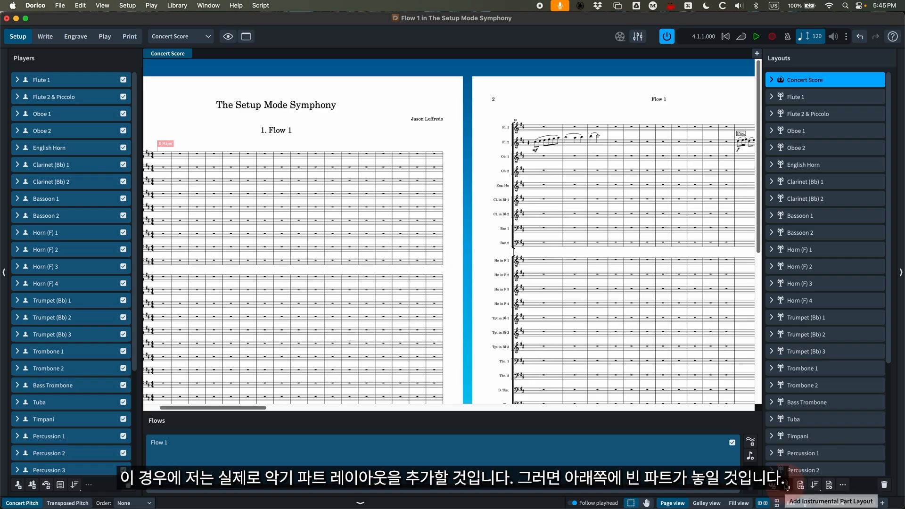
- Add an empty instrumental part layout and name it "Percussion Score"
{"action": "left_click", "coordinate": [786, 486]}
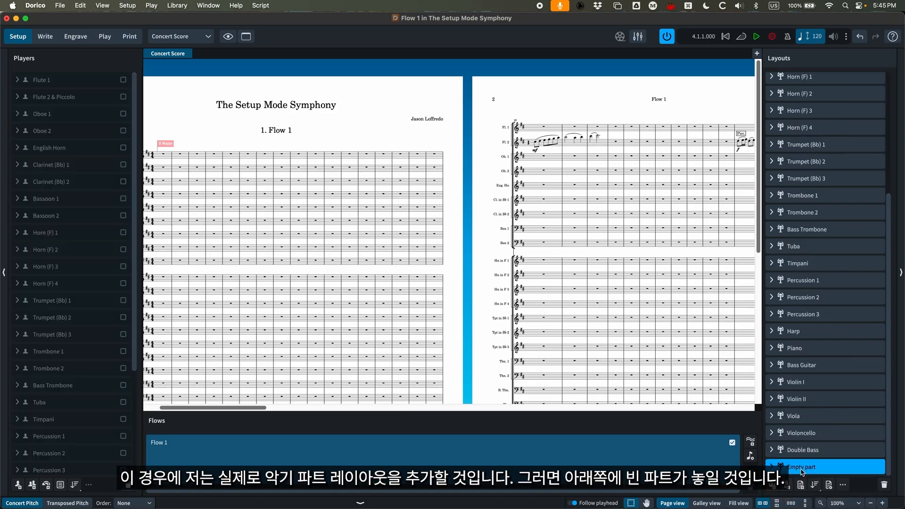
{"action": "double_click", "coordinate": [802, 468]}
{"action": "type", "text": "Per"}
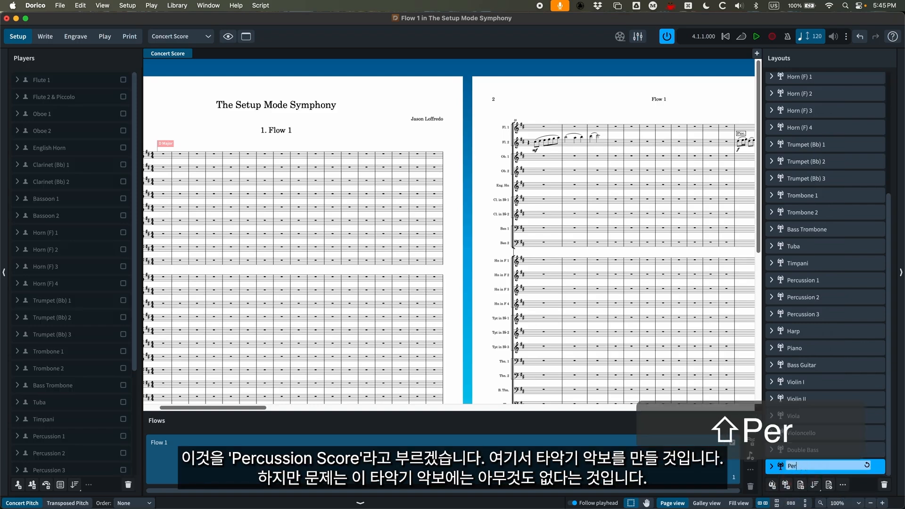
{"action": "type", "text": "cussion Score"}
{"action": "key", "text": "Return"}
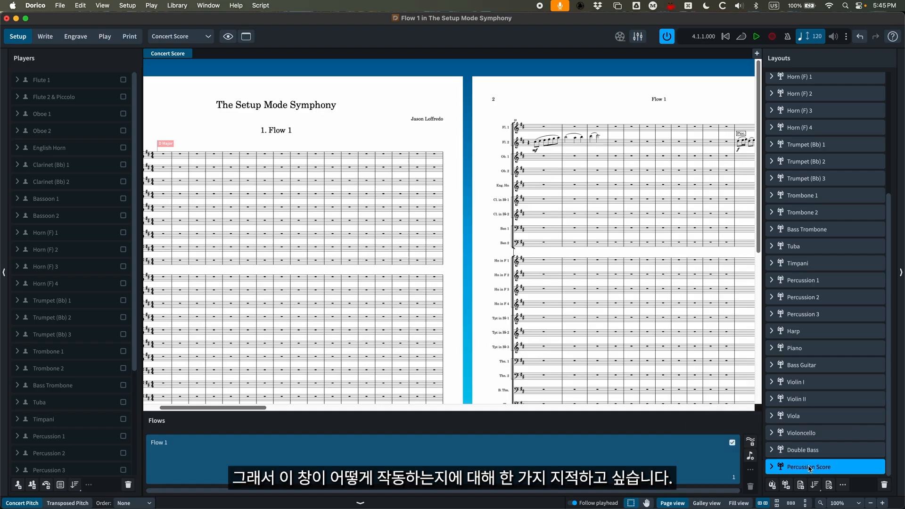
- Check which players are assigned to the Concert Score, Flute 1, Flute 2 & Piccolo, and Oboe 1 layouts
{"action": "scroll", "coordinate": [810, 468], "scroll_direction": "up", "scroll_amount": 5}
{"action": "left_click", "coordinate": [800, 81]}
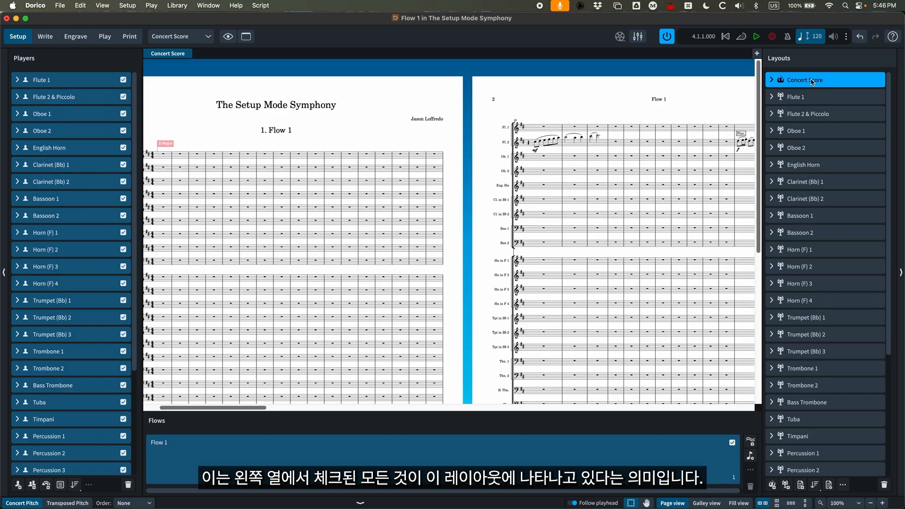
{"action": "left_click", "coordinate": [807, 97]}
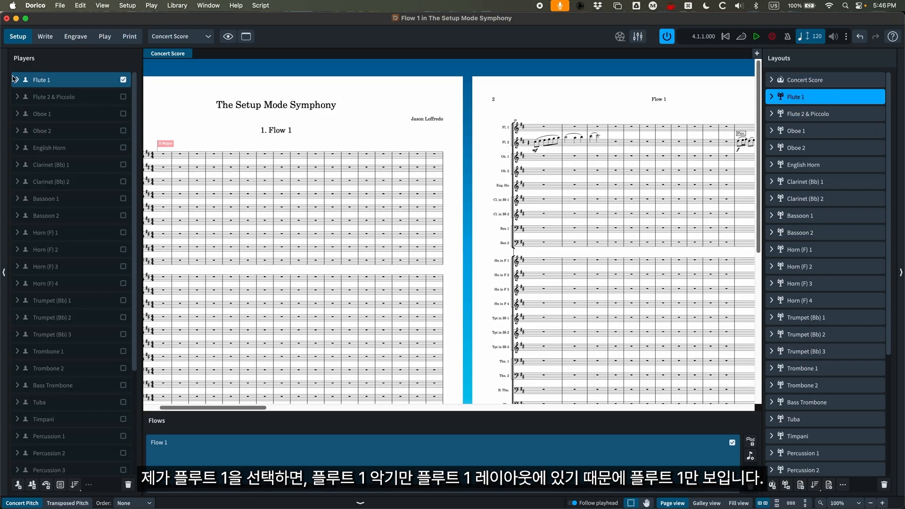
{"action": "left_click", "coordinate": [822, 117]}
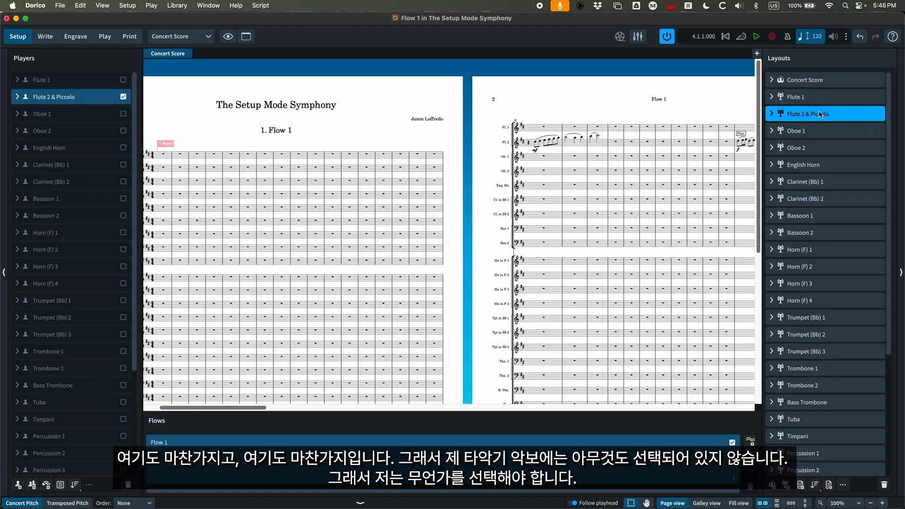
{"action": "left_click", "coordinate": [823, 132]}
{"action": "scroll", "coordinate": [821, 125], "scroll_direction": "down", "scroll_amount": 5}
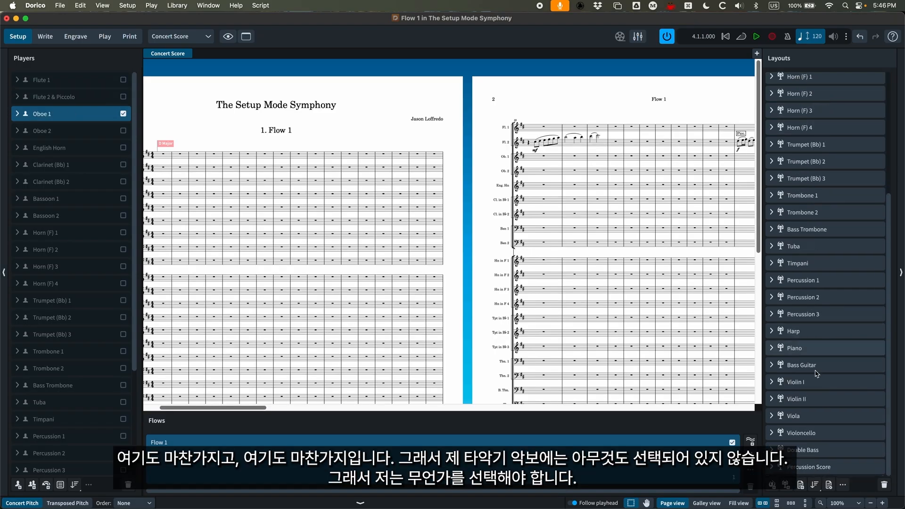
- Assign the Percussion 1, Percussion 2 and Percussion 3 players to the Percussion Score layout and move that layout directly below Timpani
{"action": "left_click", "coordinate": [818, 466]}
{"action": "scroll", "coordinate": [102, 227], "scroll_direction": "down", "scroll_amount": 5}
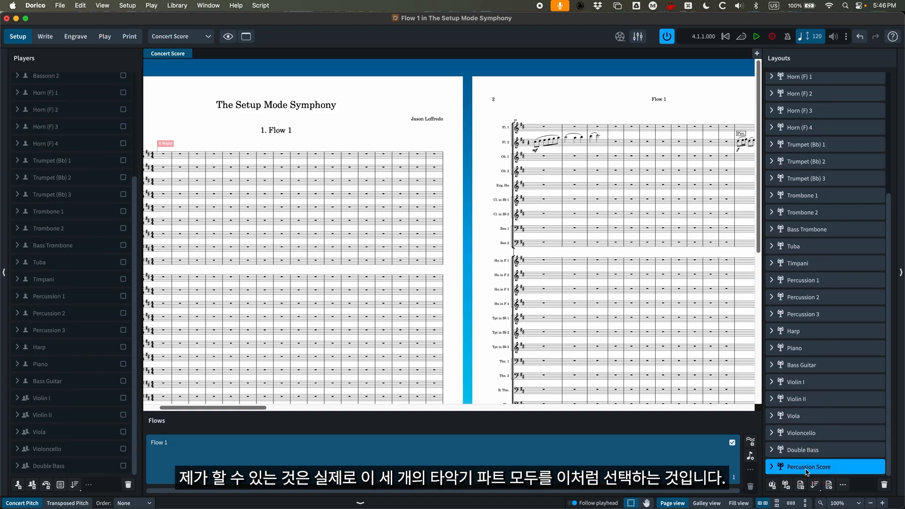
{"action": "left_click", "coordinate": [123, 296]}
{"action": "left_click", "coordinate": [123, 313]}
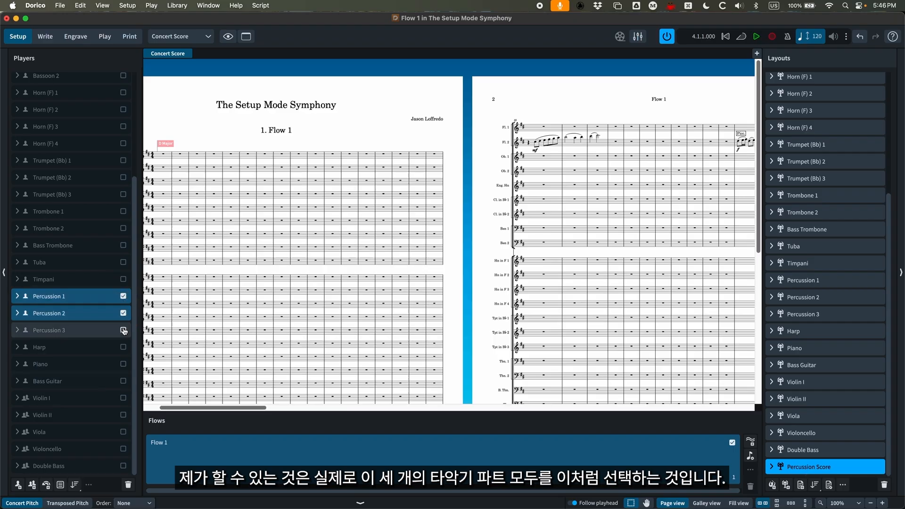
{"action": "left_click", "coordinate": [123, 330]}
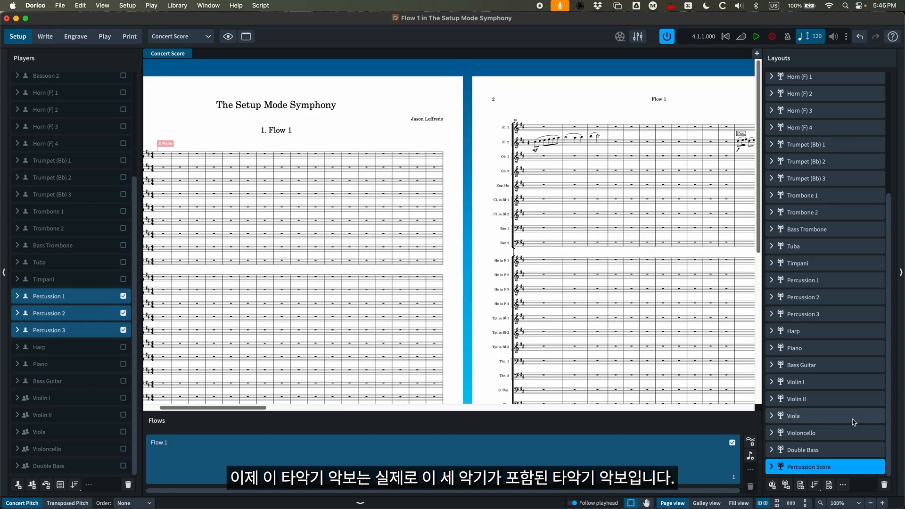
{"action": "left_click_drag", "start_coordinate": [824, 468], "coordinate": [815, 286]}
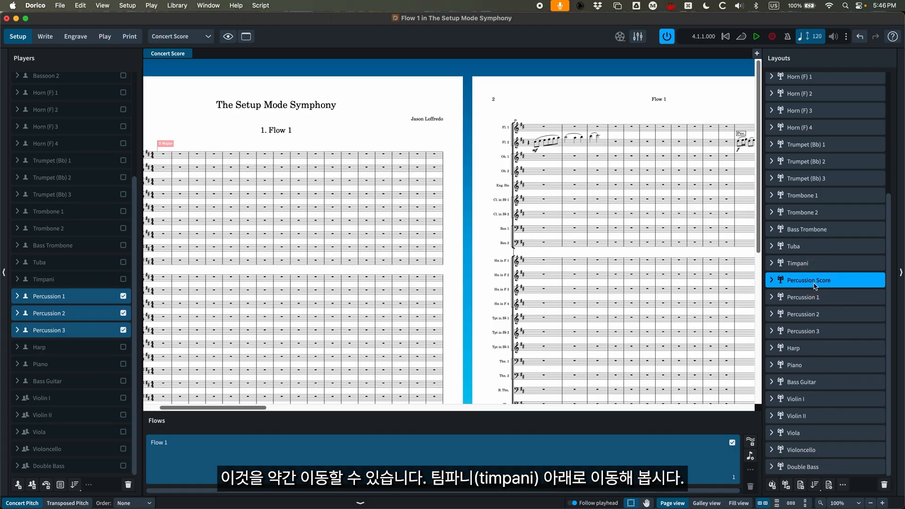
- View the Percussion Score layout in the music area and return to the Concert Score
{"action": "left_click", "coordinate": [187, 37]}
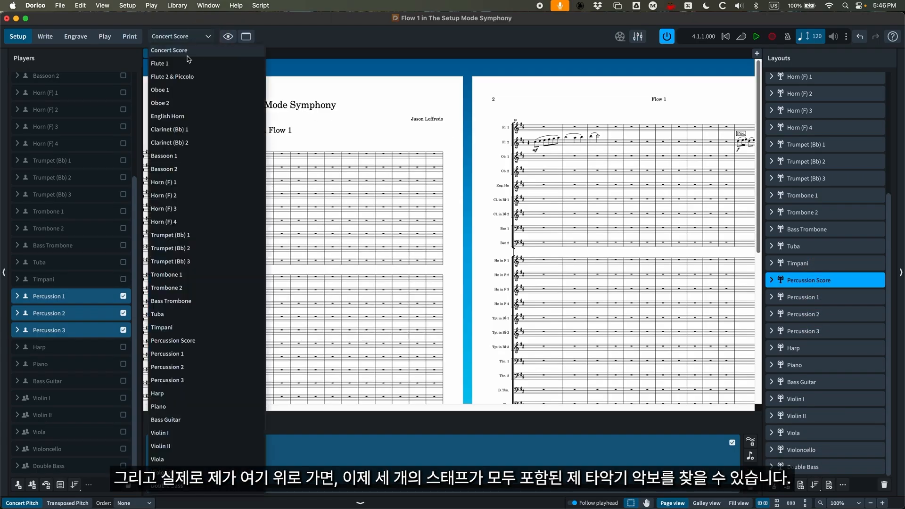
{"action": "left_click", "coordinate": [182, 341]}
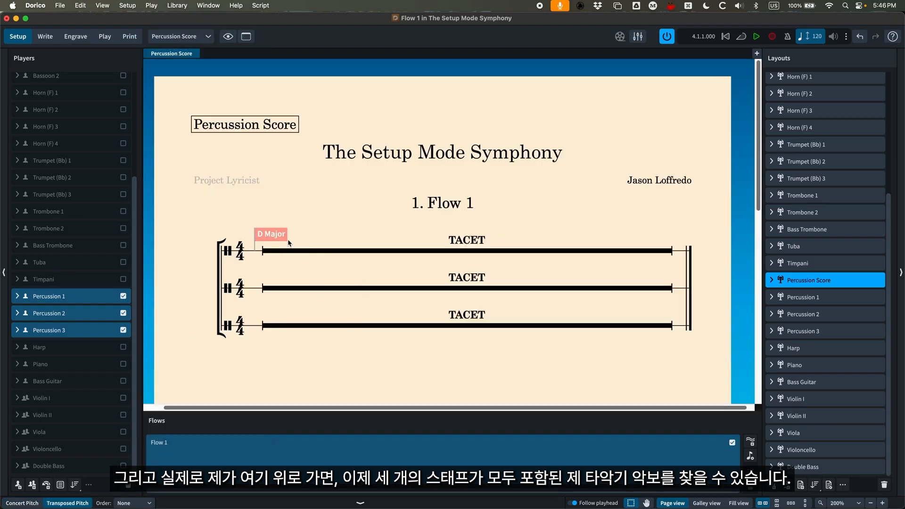
{"action": "left_click", "coordinate": [210, 37]}
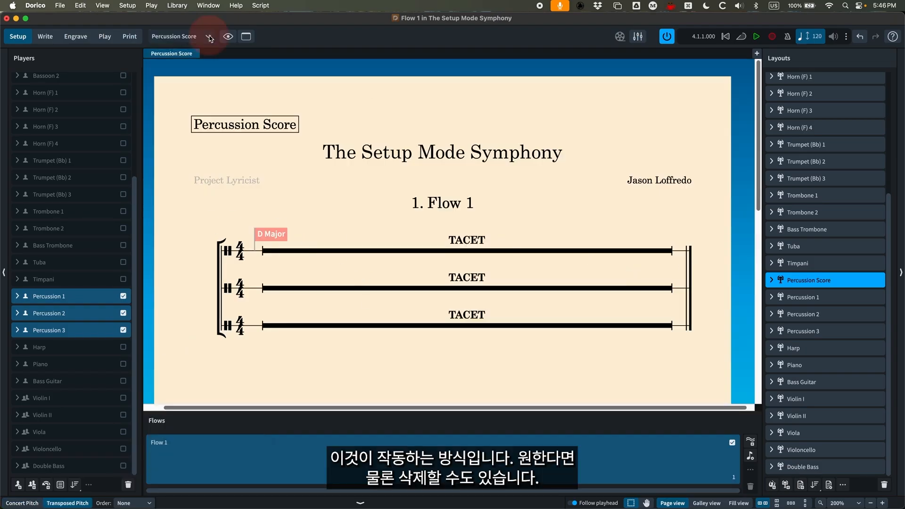
{"action": "left_click", "coordinate": [170, 47]}
- Delete the individual Percussion 1, Percussion 2 and Percussion 3 part layouts
{"action": "left_click", "coordinate": [811, 302]}
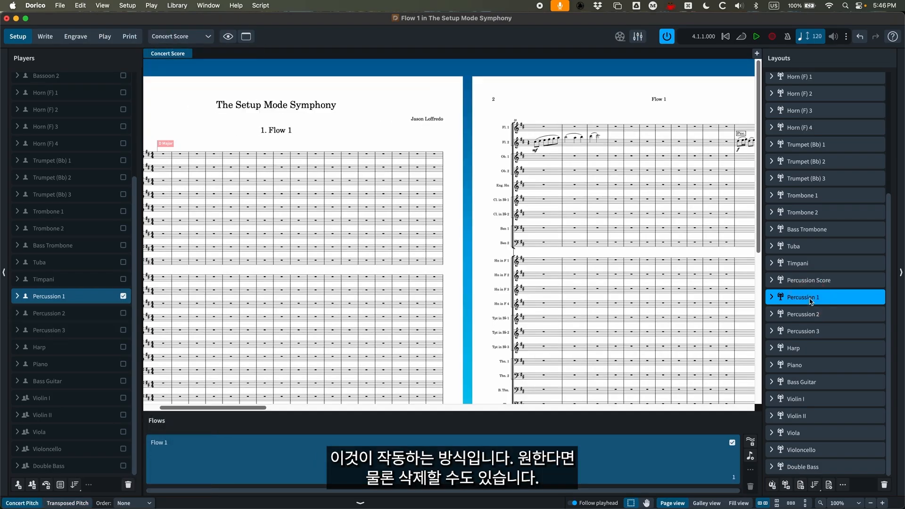
{"action": "key", "text": "shift+Down"}
{"action": "key", "text": "shift+Down"}
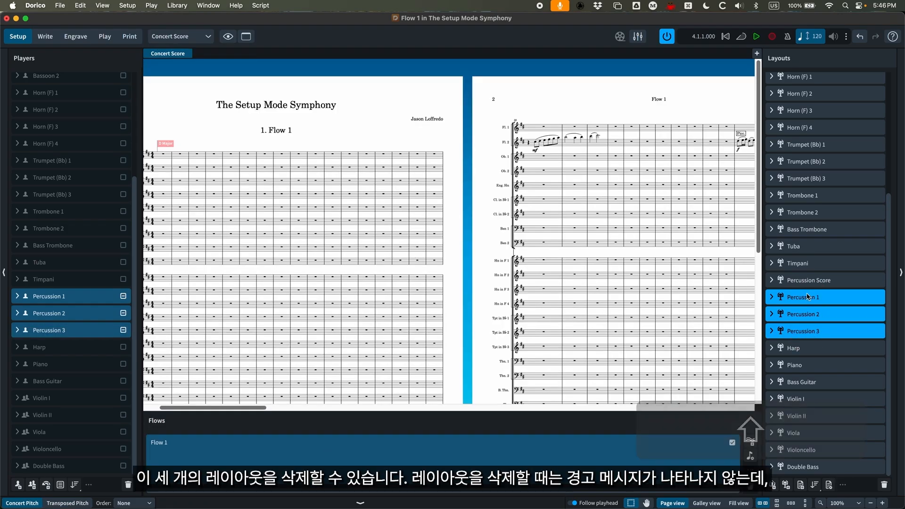
{"action": "key", "text": "BackSpace"}
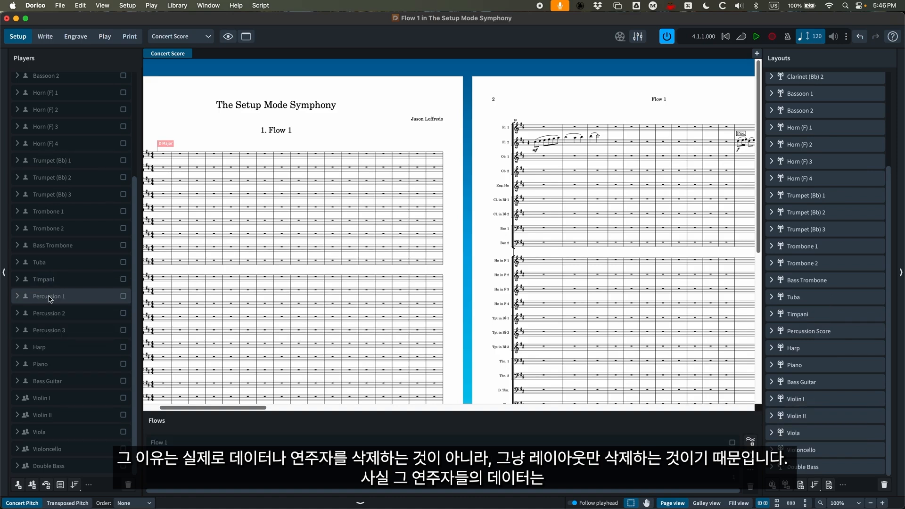
- Open Layout Options for the selected Percussion Score layout, check its selection in the layouts list, and close the dialog
{"action": "left_click", "coordinate": [812, 334]}
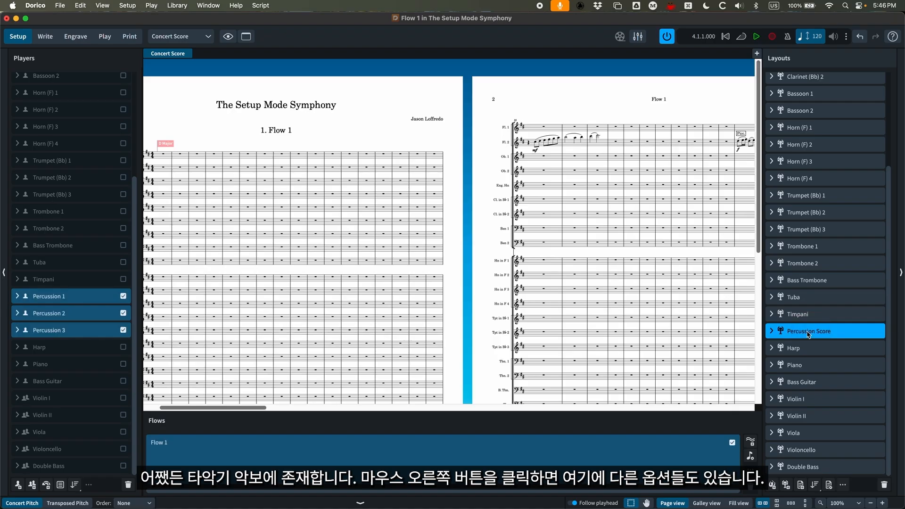
{"action": "right_click", "coordinate": [808, 335]}
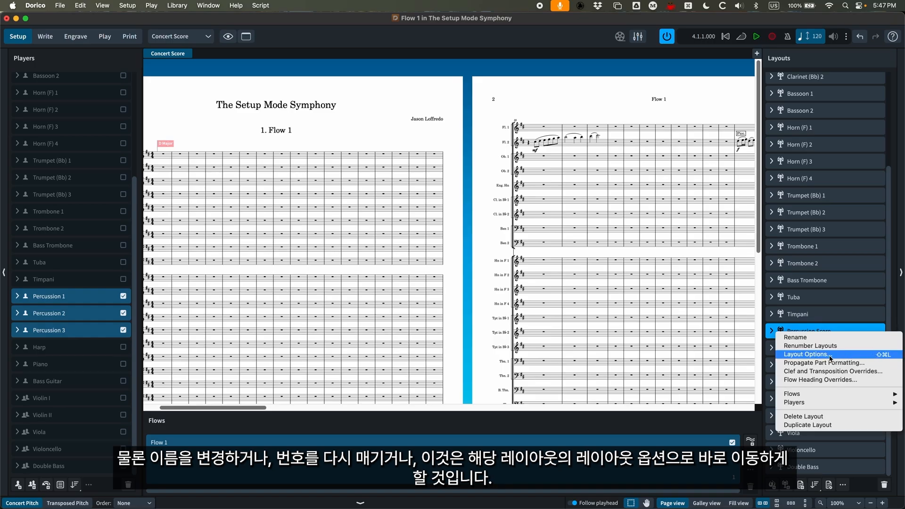
{"action": "left_click", "coordinate": [816, 316]}
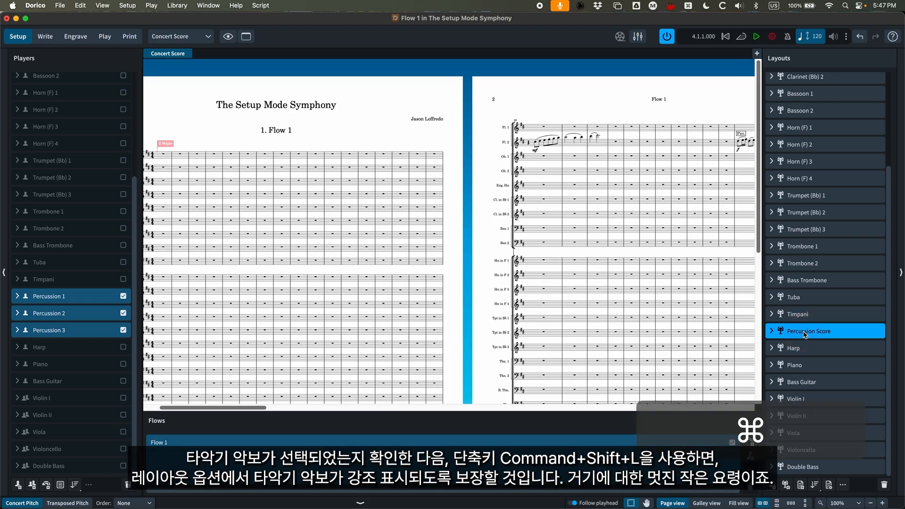
{"action": "key", "text": "super+shift+l"}
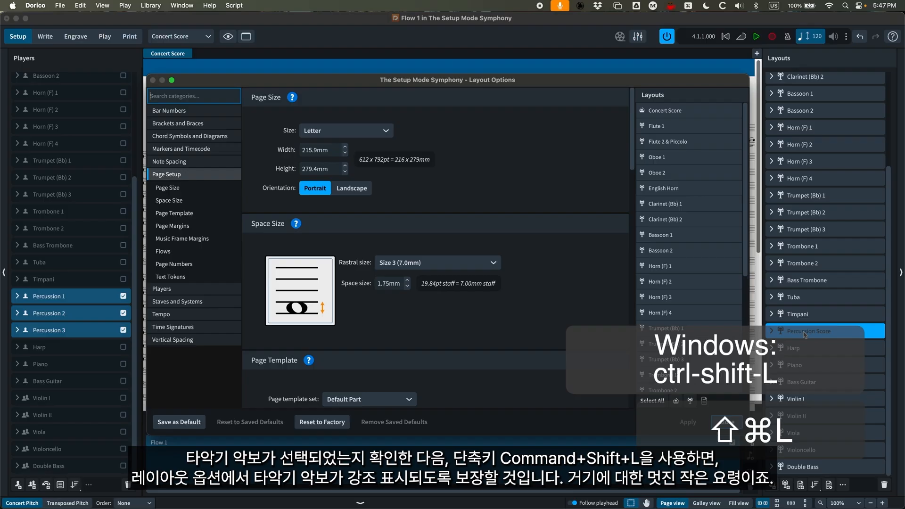
{"action": "scroll", "coordinate": [681, 264], "scroll_direction": "down", "scroll_amount": 5}
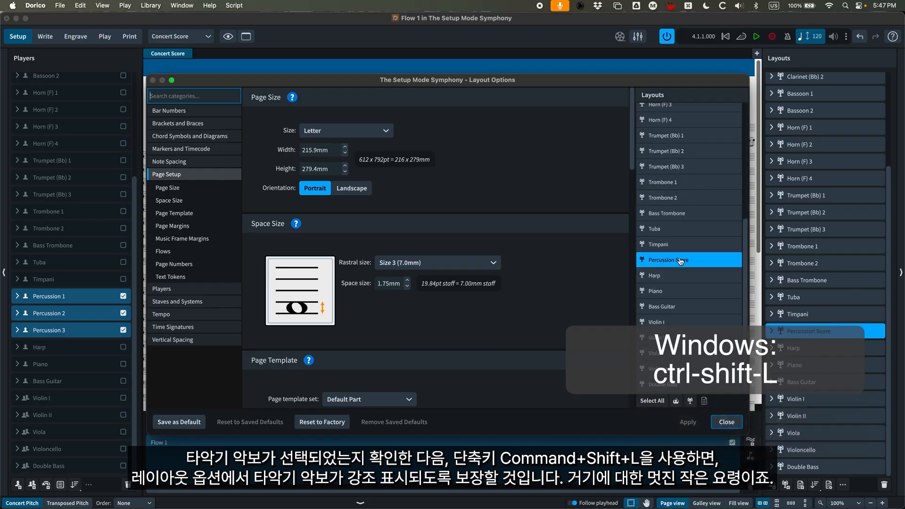
{"action": "left_click", "coordinate": [738, 423]}
- Review the commands available for the Percussion Score layout, including part formatting propagation and clef, transposition and flow heading overrides
{"action": "right_click", "coordinate": [841, 335]}
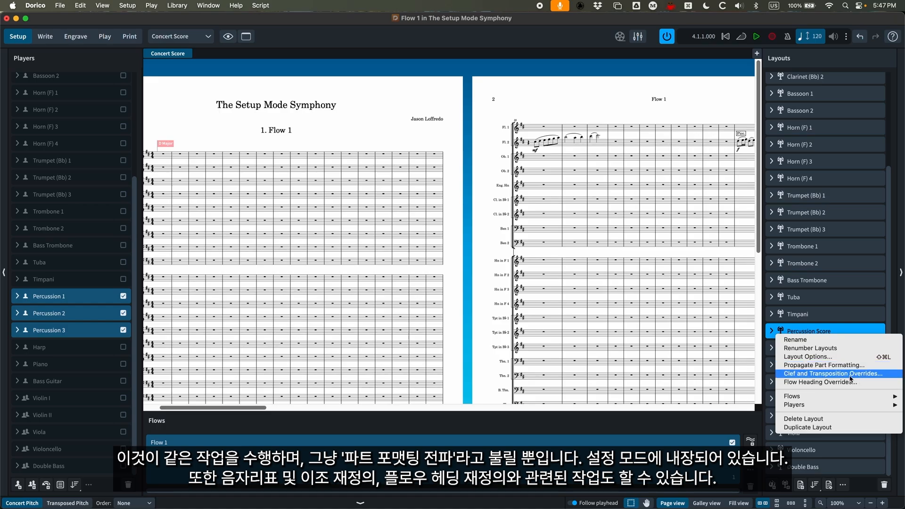
{"action": "mouse_move", "coordinate": [828, 399]}
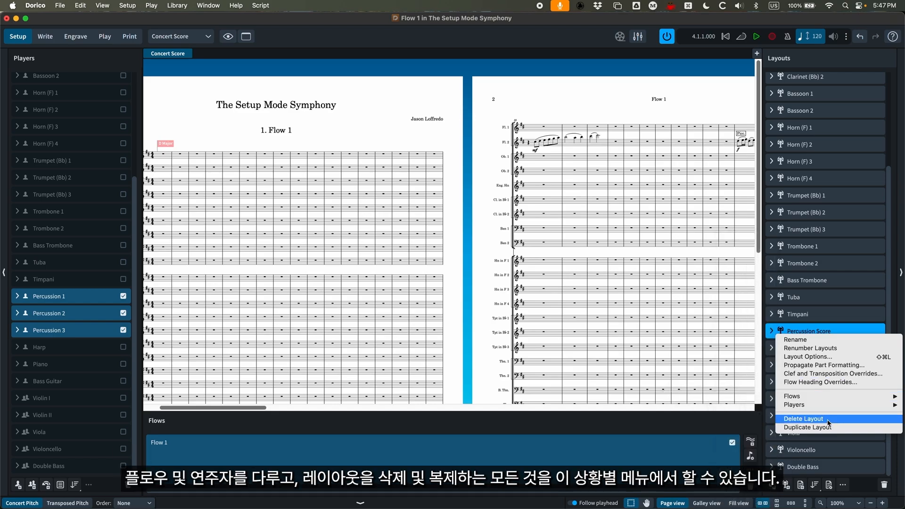
{"action": "left_click", "coordinate": [818, 330]}
- Compare the page size and space size of the Concert Score and Flute 1 layouts, and select the Concert Score layout
{"action": "scroll", "coordinate": [816, 349], "scroll_direction": "up", "scroll_amount": 5}
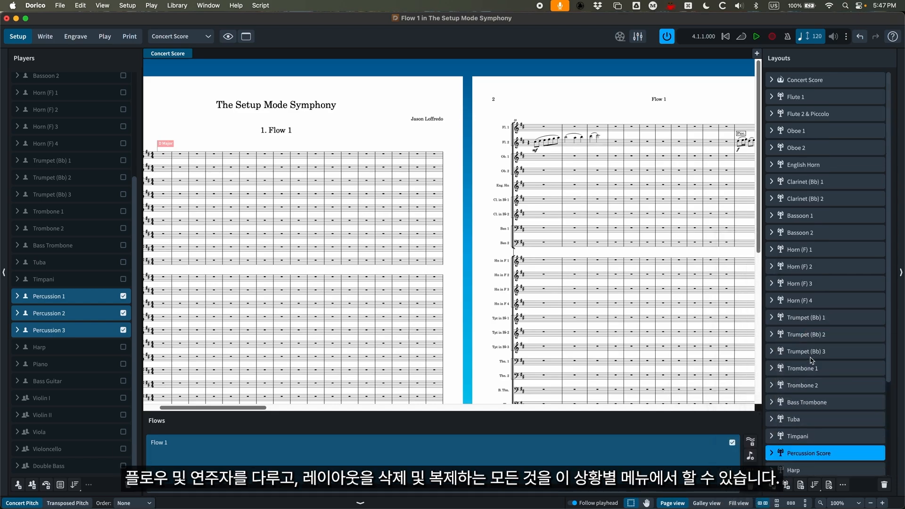
{"action": "left_click", "coordinate": [771, 83]}
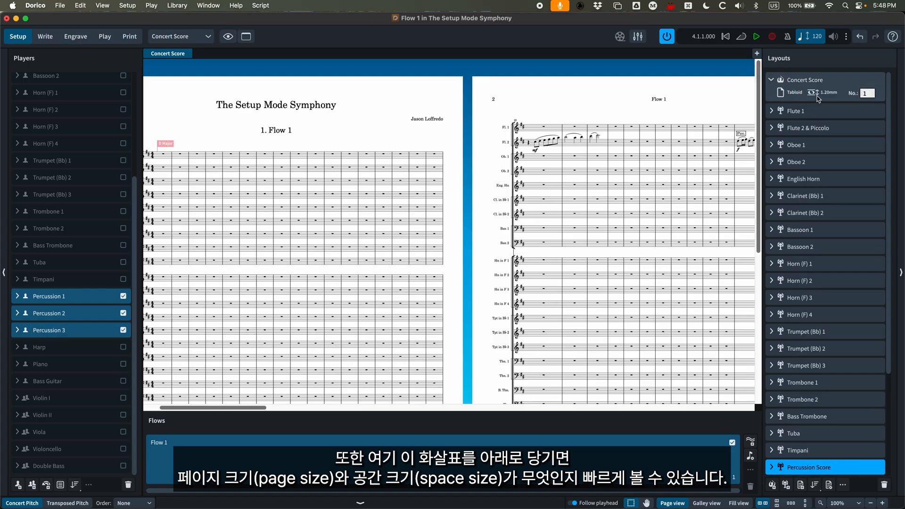
{"action": "left_click", "coordinate": [772, 111]}
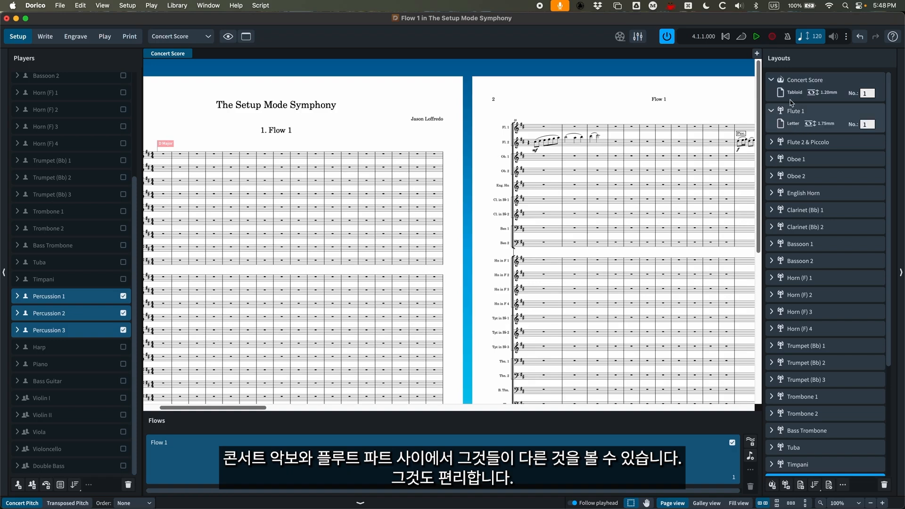
{"action": "left_click", "coordinate": [771, 81]}
{"action": "left_click", "coordinate": [771, 97]}
{"action": "left_click", "coordinate": [810, 81]}
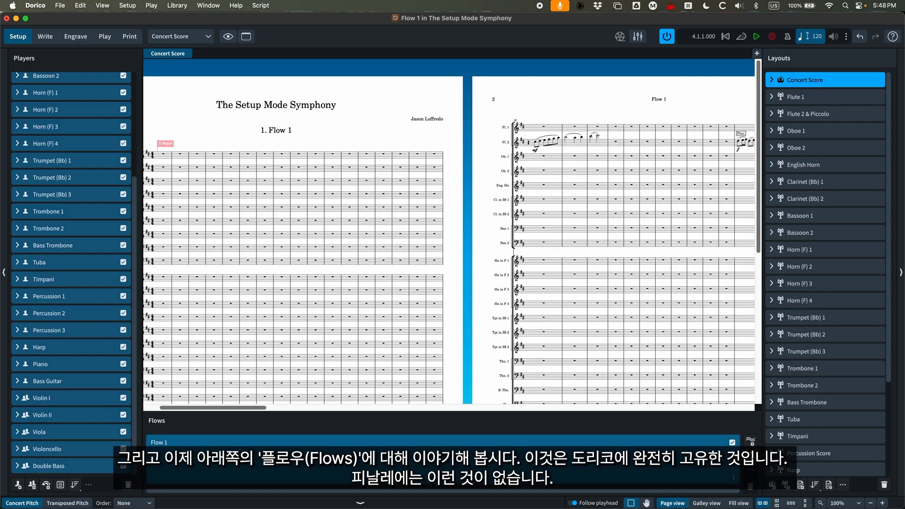
- Add a second flow to the project after Flow 1
{"action": "left_click", "coordinate": [353, 443]}
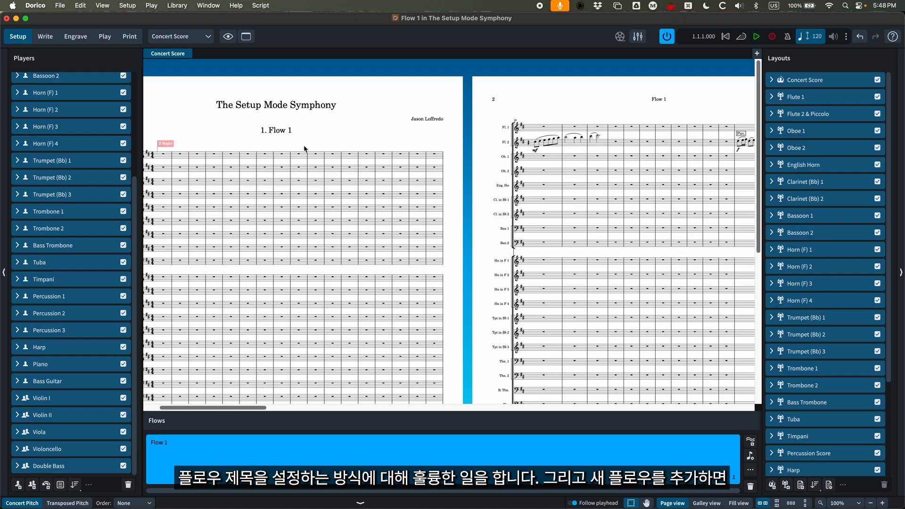
{"action": "scroll", "coordinate": [304, 149], "scroll_direction": "left", "scroll_amount": 5}
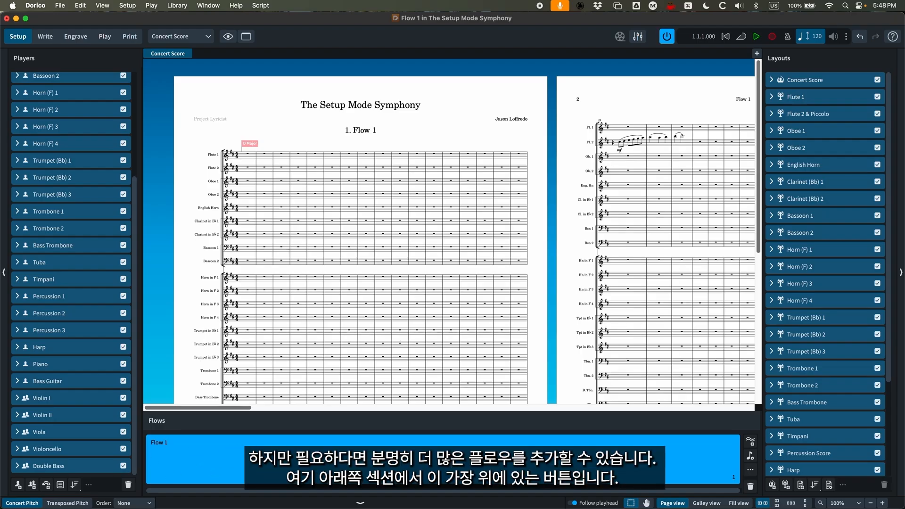
{"action": "left_click", "coordinate": [750, 442]}
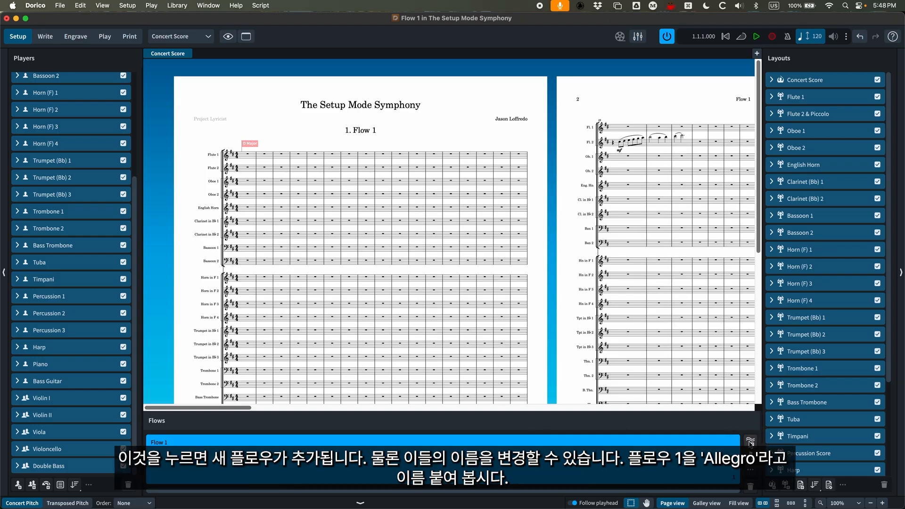
- Rename the first flow "Allegro" and the second flow "Scherzo"
{"action": "double_click", "coordinate": [157, 442]}
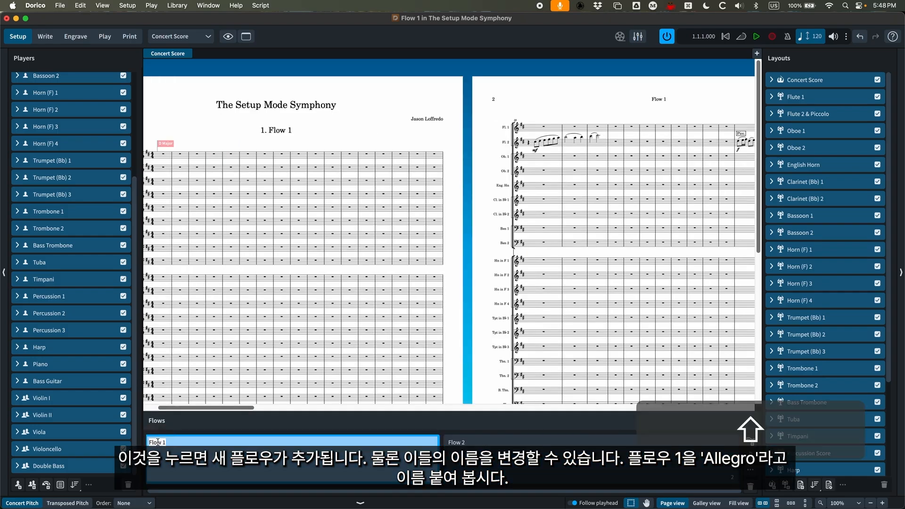
{"action": "type", "text": "Allegro"}
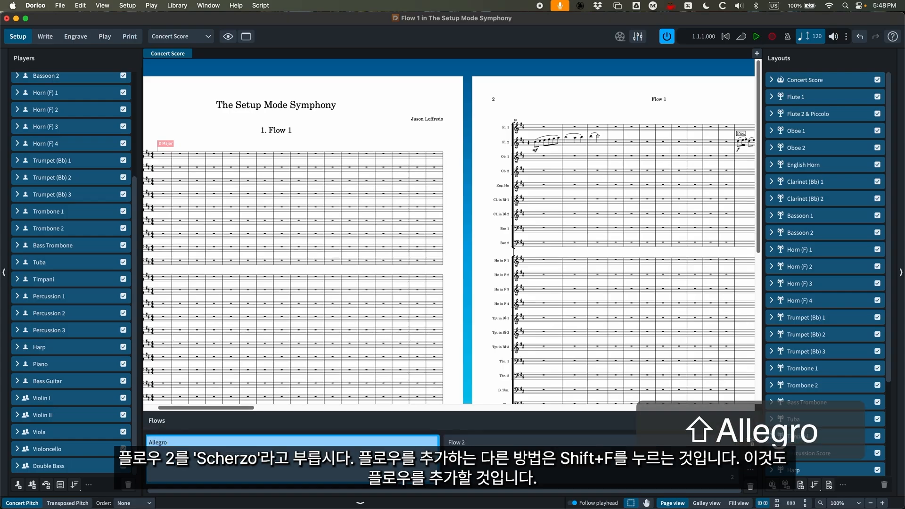
{"action": "key", "text": "Return"}
{"action": "left_click", "coordinate": [458, 442]}
{"action": "double_click", "coordinate": [458, 442]}
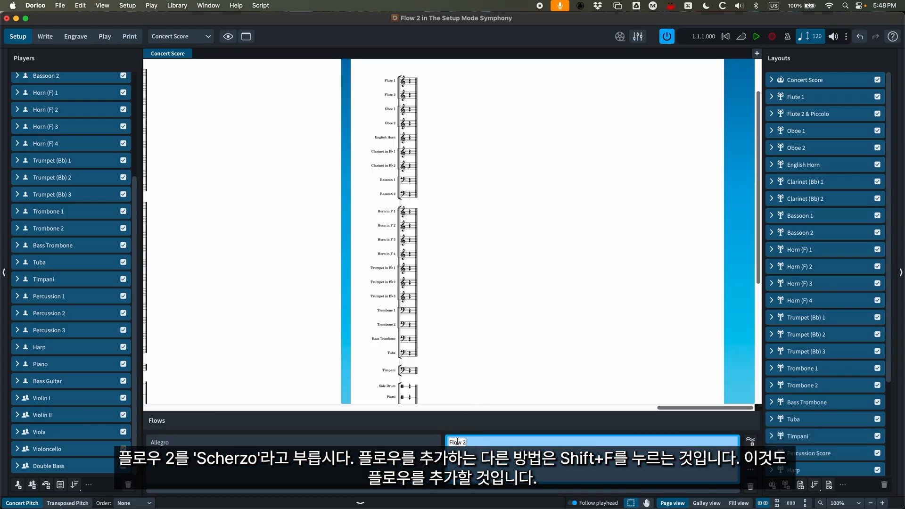
{"action": "type", "text": "Scherzo"}
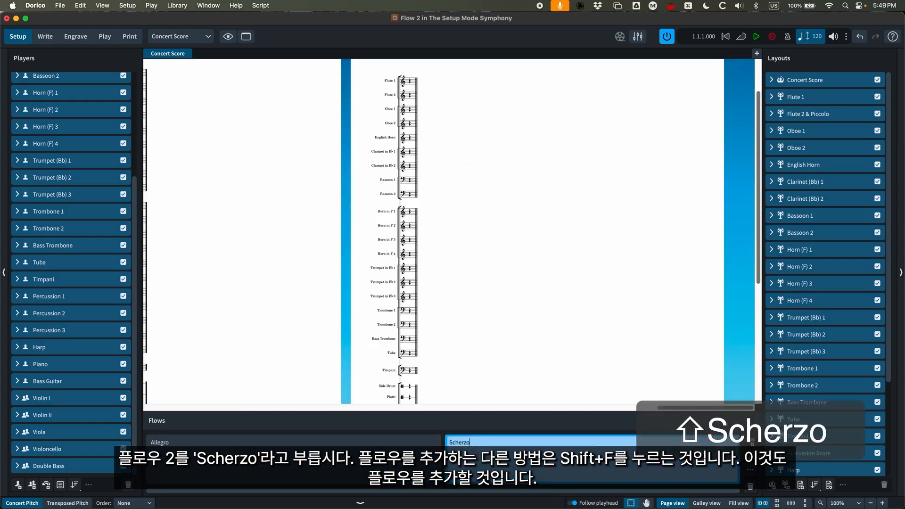
{"action": "key", "text": "Return"}
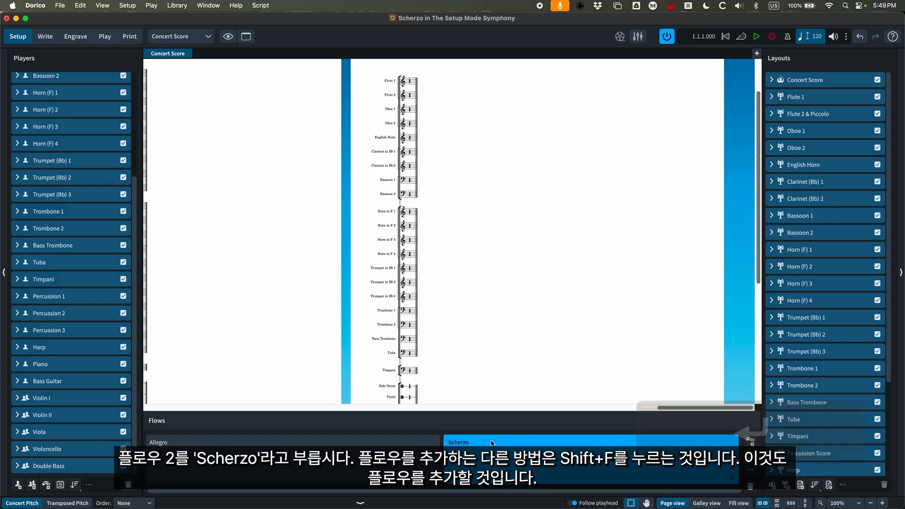
- Add a third flow and name it "Andante"
{"action": "key", "text": "shift+f"}
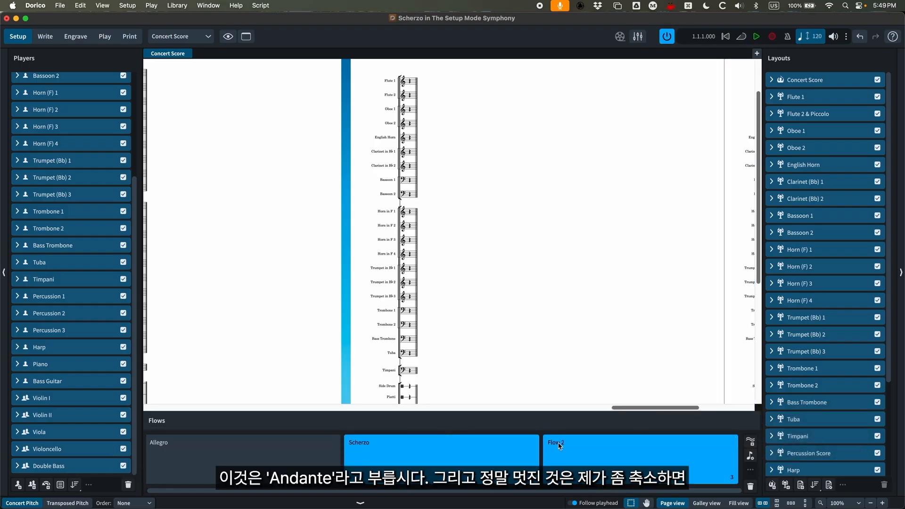
{"action": "type", "text": "Andante"}
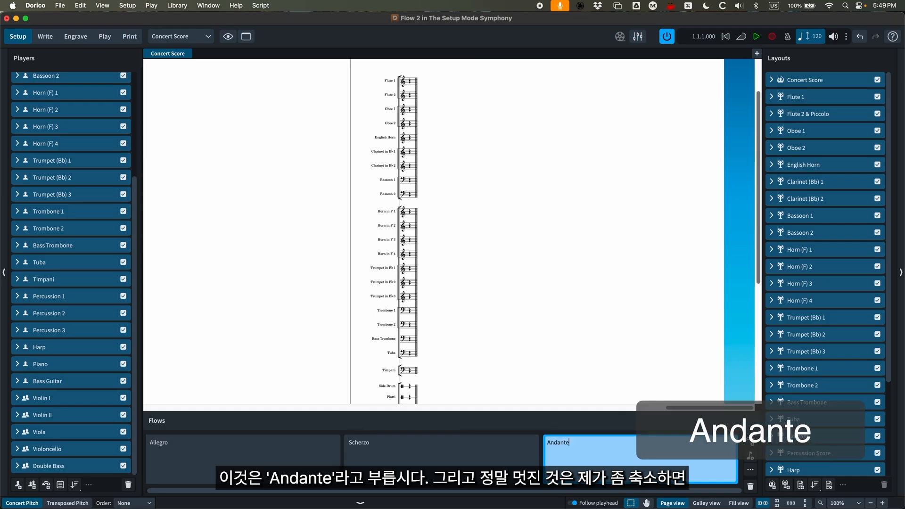
{"action": "key", "text": "Return"}
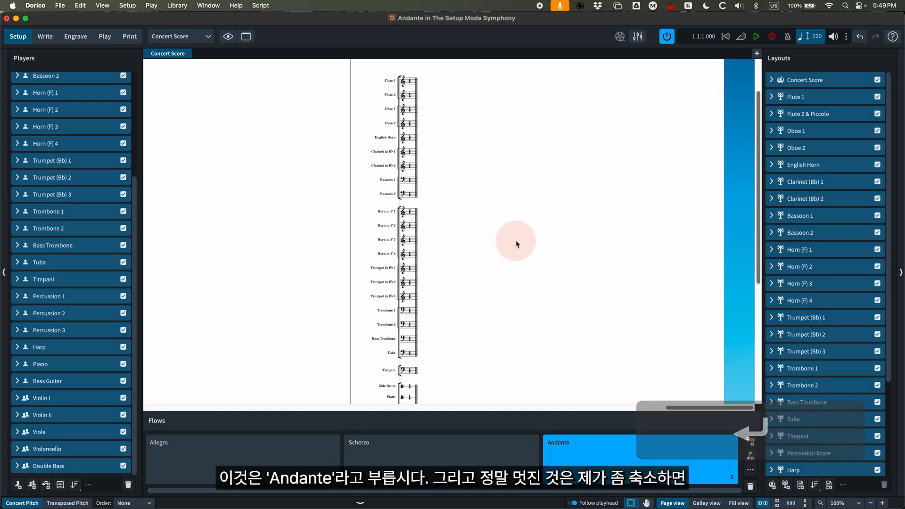
- Examine how the Allegro, Scherzo and Andante flows are laid out in the Concert Score
{"action": "key", "text": "super+minus"}
{"action": "key", "text": "super+minus"}
{"action": "scroll", "coordinate": [472, 291], "scroll_direction": "left", "scroll_amount": 8}
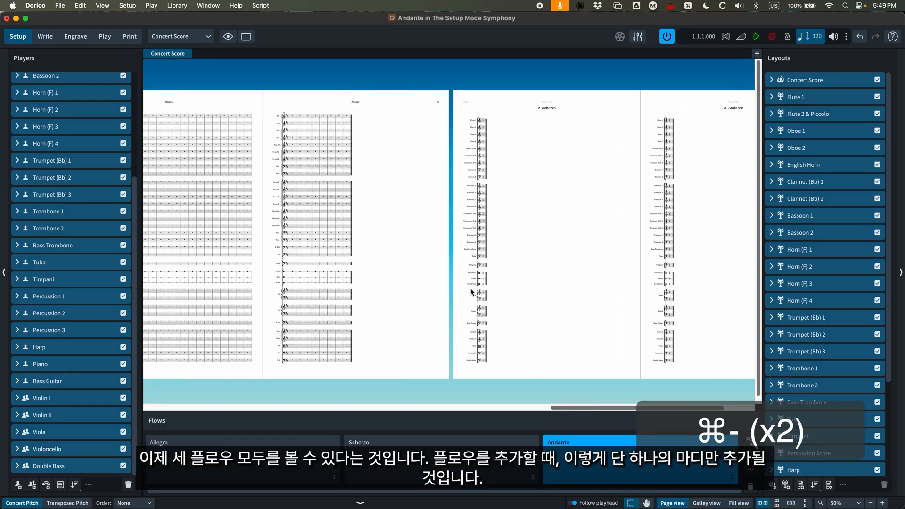
{"action": "scroll", "coordinate": [448, 287], "scroll_direction": "right", "scroll_amount": 7}
{"action": "scroll", "coordinate": [445, 288], "scroll_direction": "right", "scroll_amount": 2}
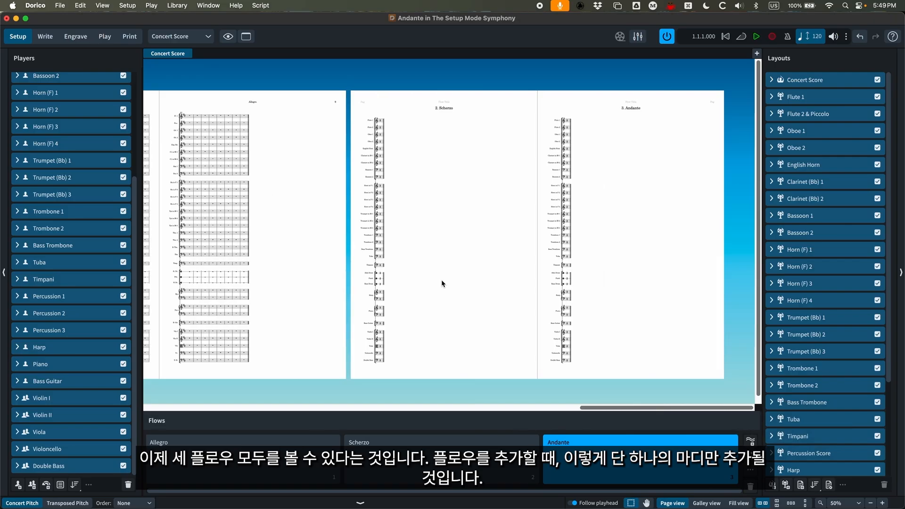
{"action": "key", "text": "super+equal"}
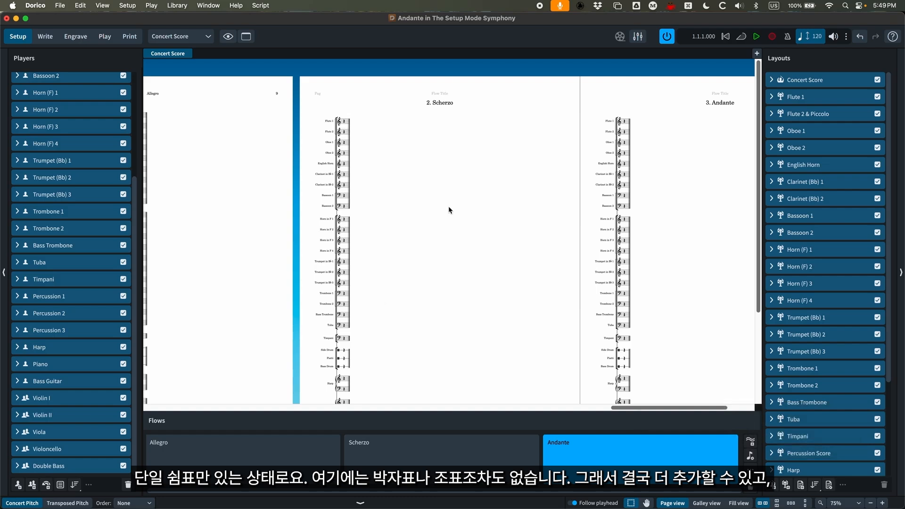
- Reorder the flows so that Andante comes second, directly before Scherzo
{"action": "scroll", "coordinate": [427, 207], "scroll_direction": "right", "scroll_amount": 3}
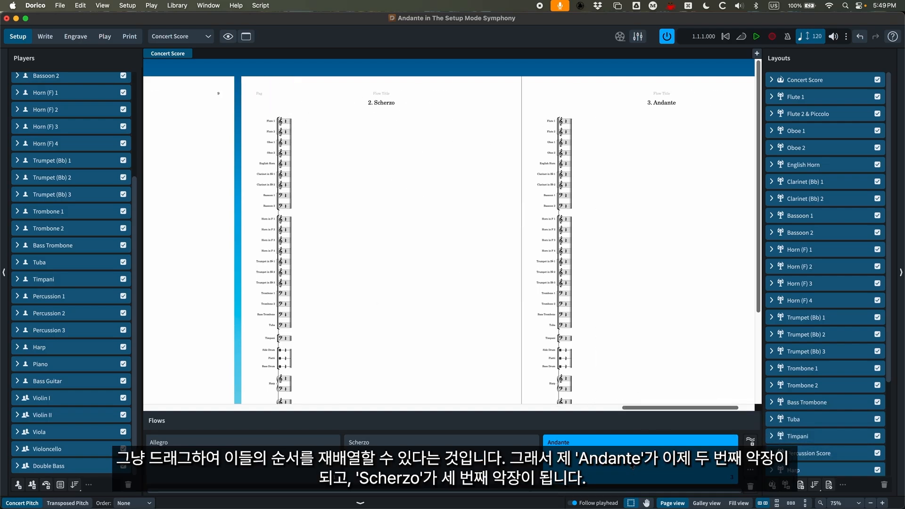
{"action": "left_click_drag", "start_coordinate": [631, 451], "coordinate": [443, 450]}
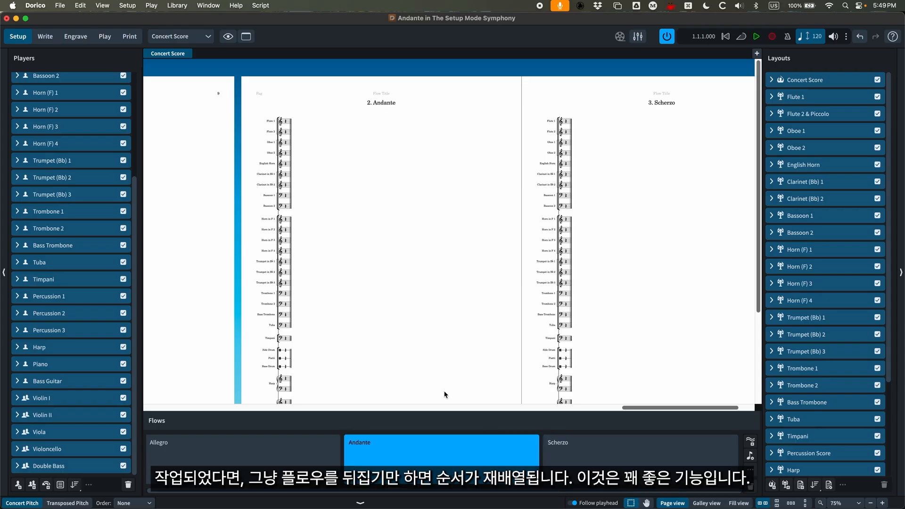
- Open Project Info and review the information fields for the overall project and for the Allegro, Andante and Scherzo flows
{"action": "left_click", "coordinate": [588, 461]}
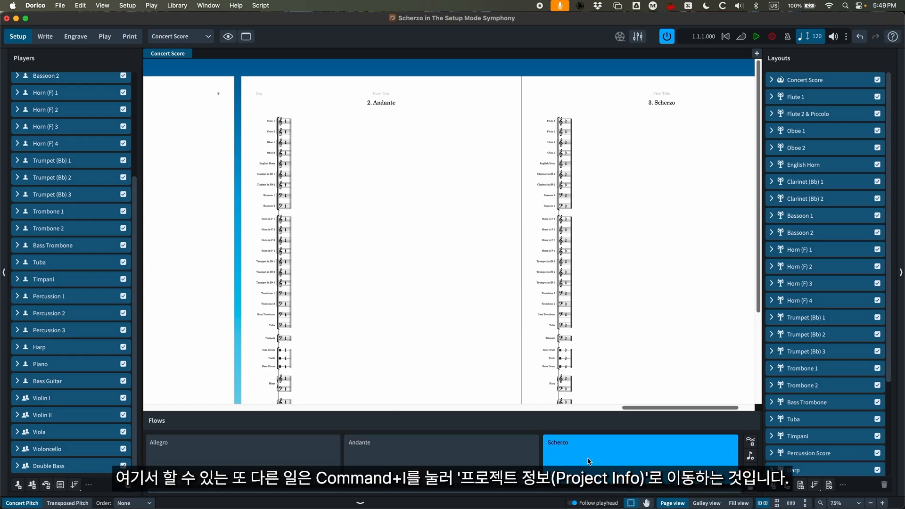
{"action": "key", "text": "super+i"}
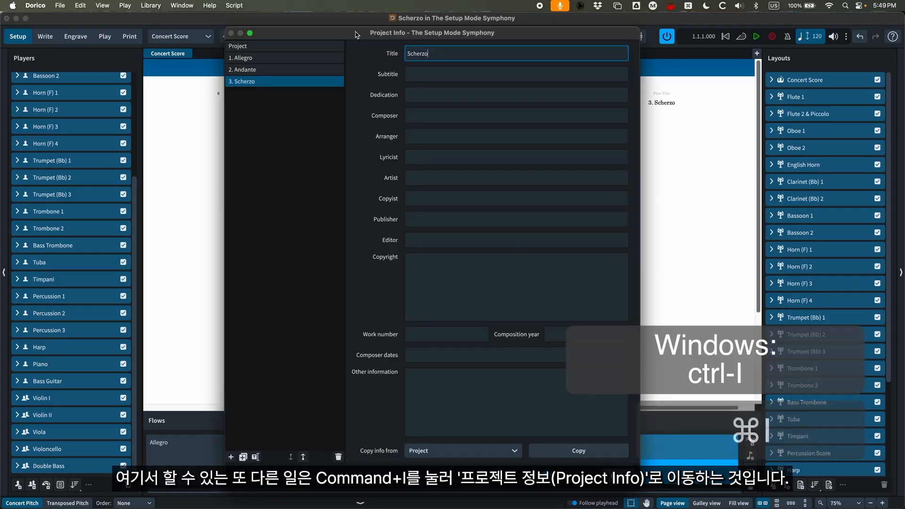
{"action": "left_click_drag", "start_coordinate": [355, 34], "coordinate": [316, 38]}
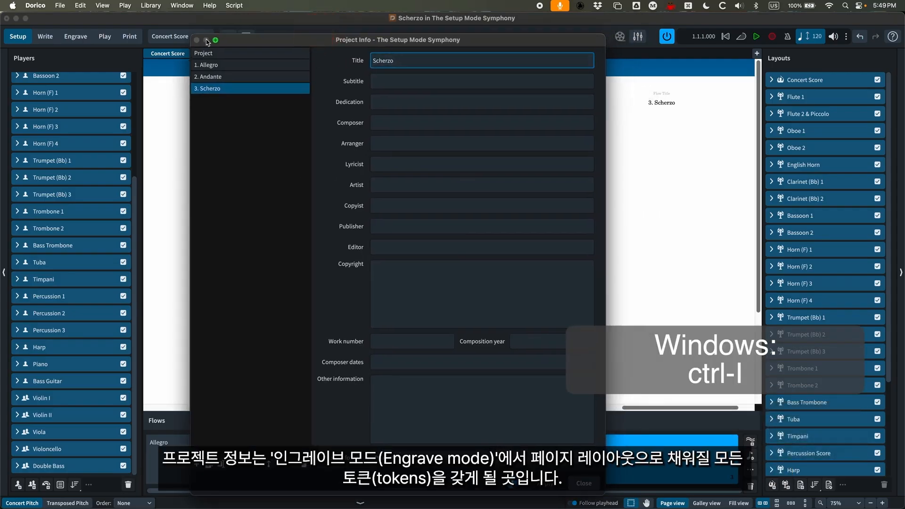
{"action": "left_click", "coordinate": [210, 52]}
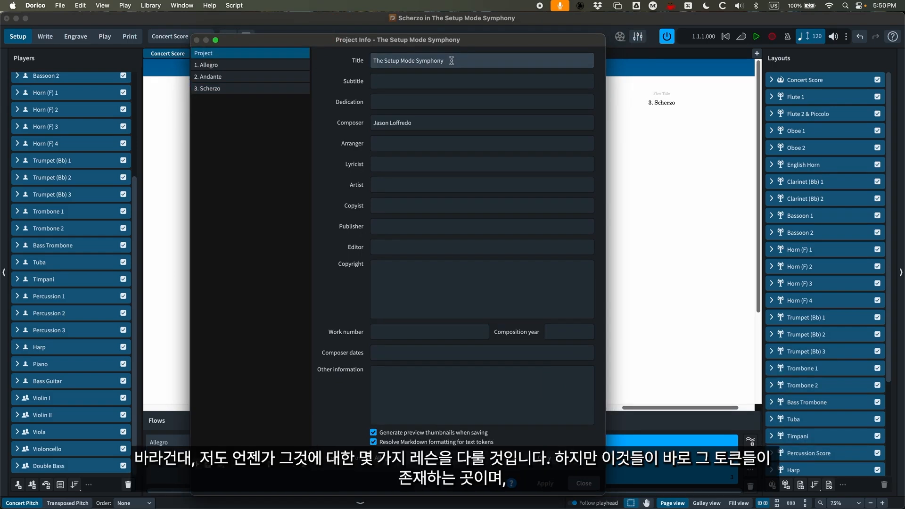
{"action": "left_click", "coordinate": [214, 65]}
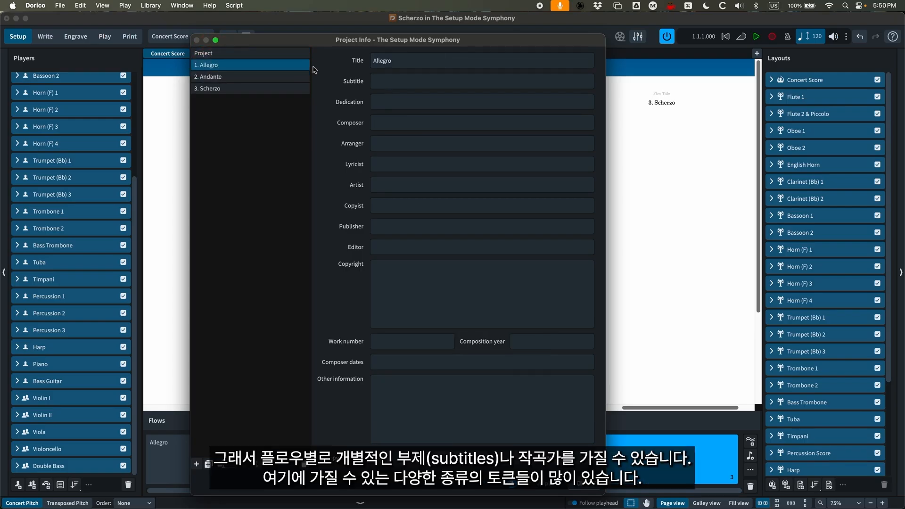
{"action": "left_click", "coordinate": [231, 77]}
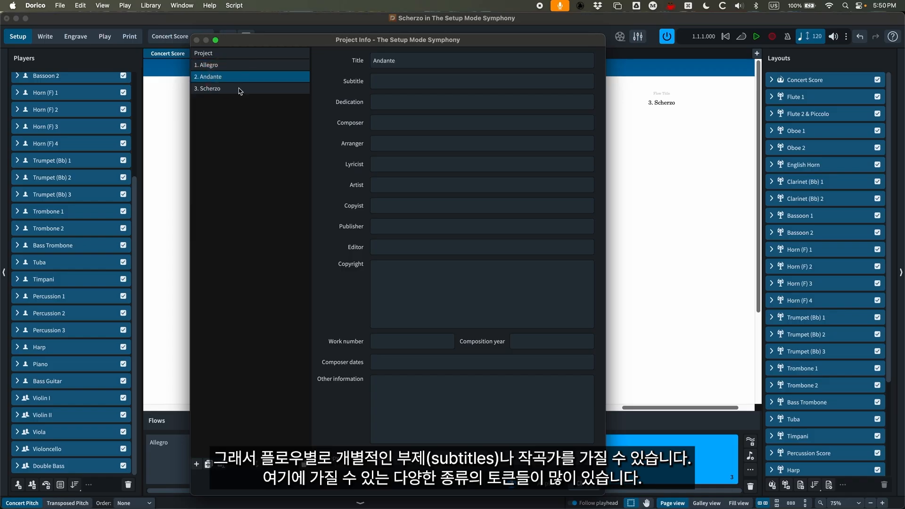
{"action": "left_click", "coordinate": [242, 90]}
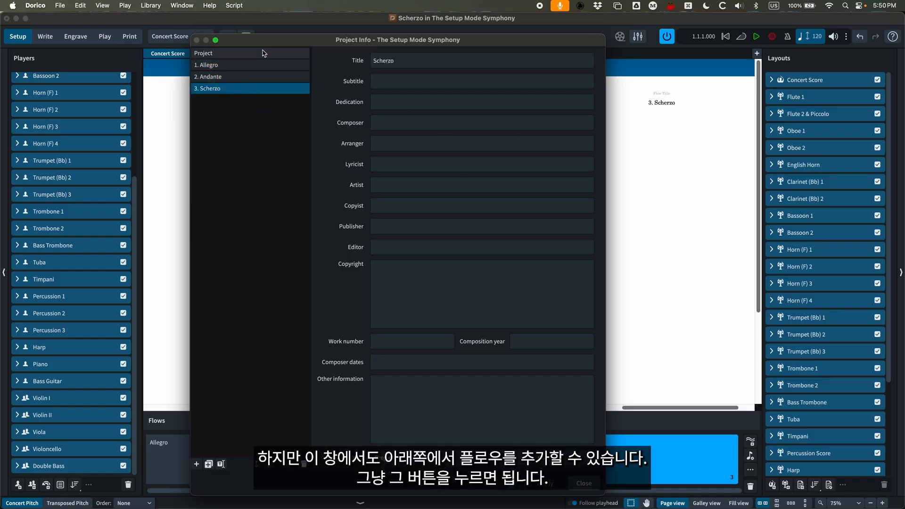
- Add a fourth flow named "Presto" in Project Info, apply the change and close the dialog
{"action": "left_click", "coordinate": [198, 465]}
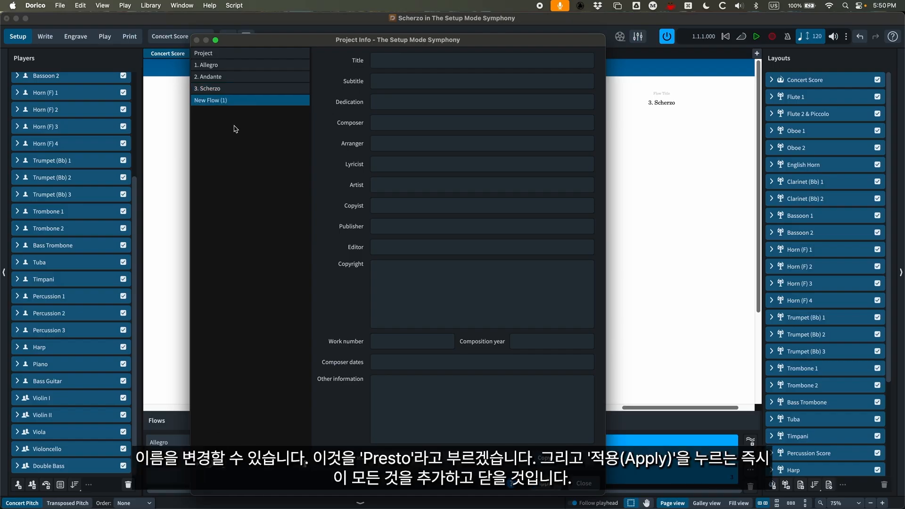
{"action": "double_click", "coordinate": [208, 99]}
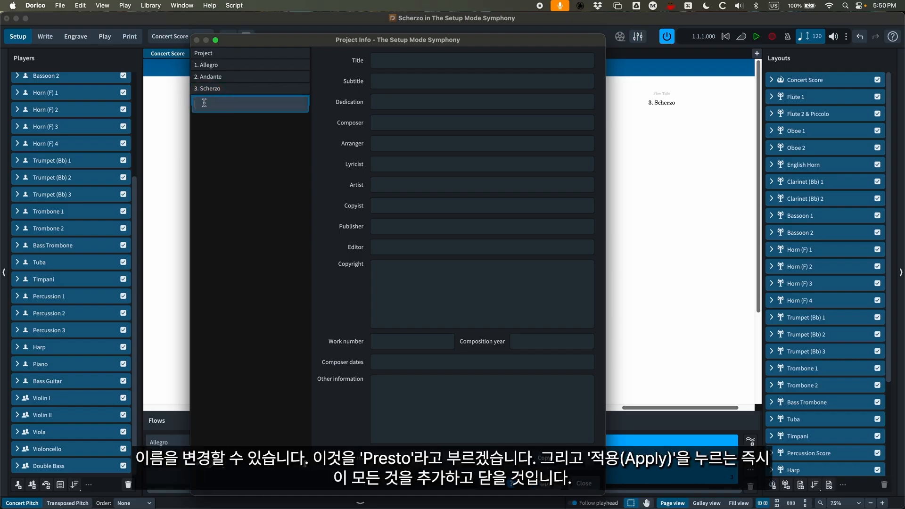
{"action": "type", "text": "Presto"}
{"action": "key", "text": "Return"}
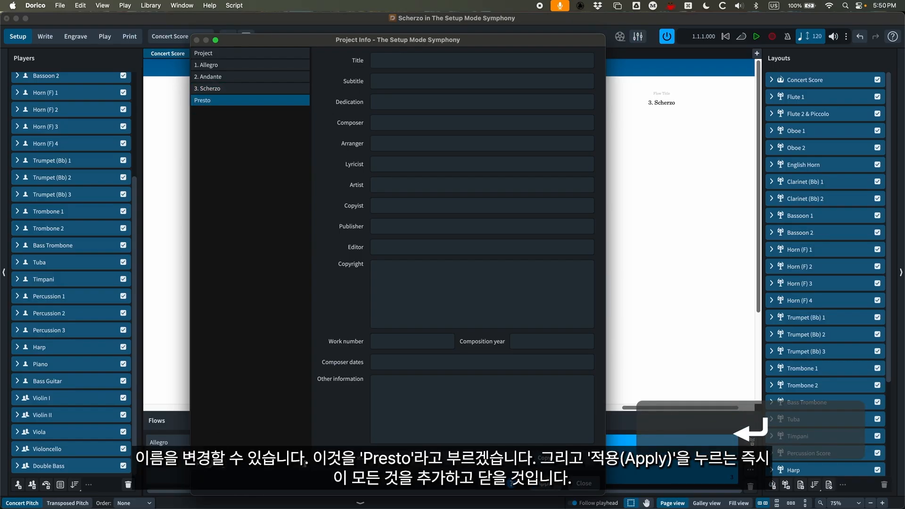
{"action": "left_click", "coordinate": [546, 484]}
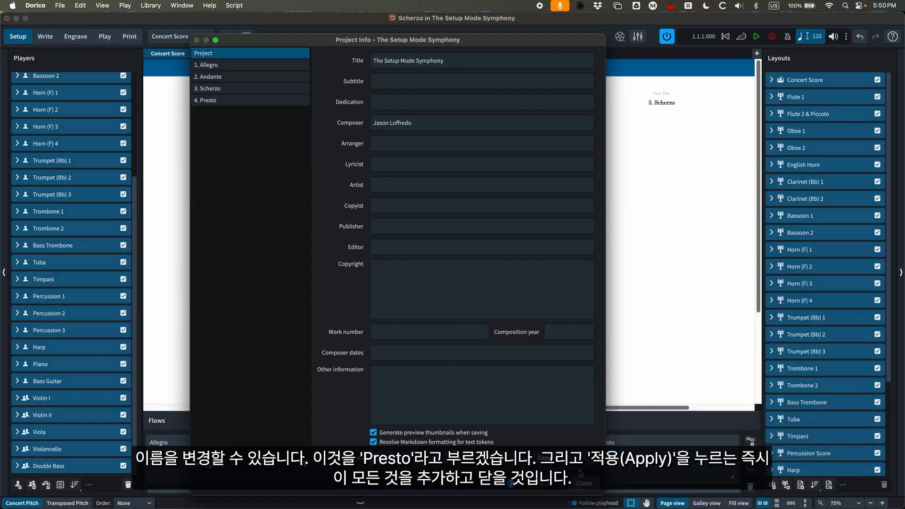
{"action": "left_click", "coordinate": [583, 484]}
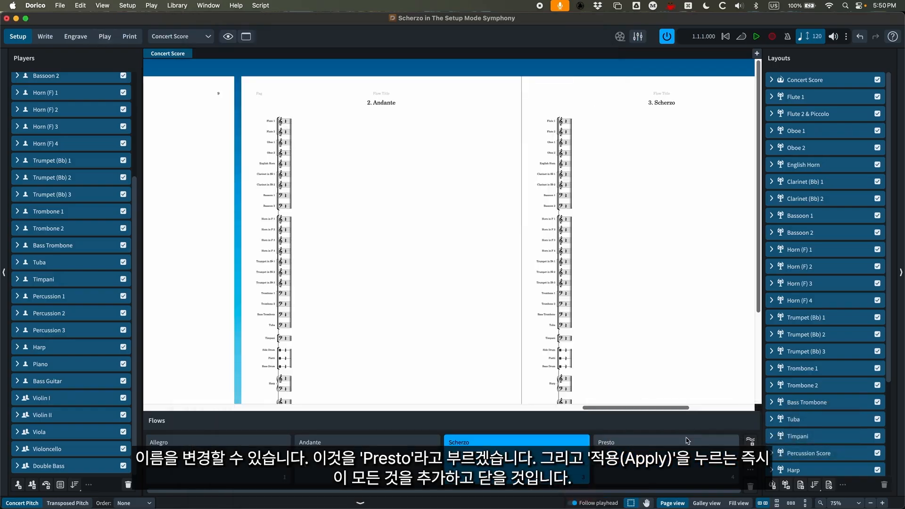
- Show the Presto flow in the Concert Score alongside Andante and Scherzo at 50% zoom
{"action": "left_click", "coordinate": [653, 460]}
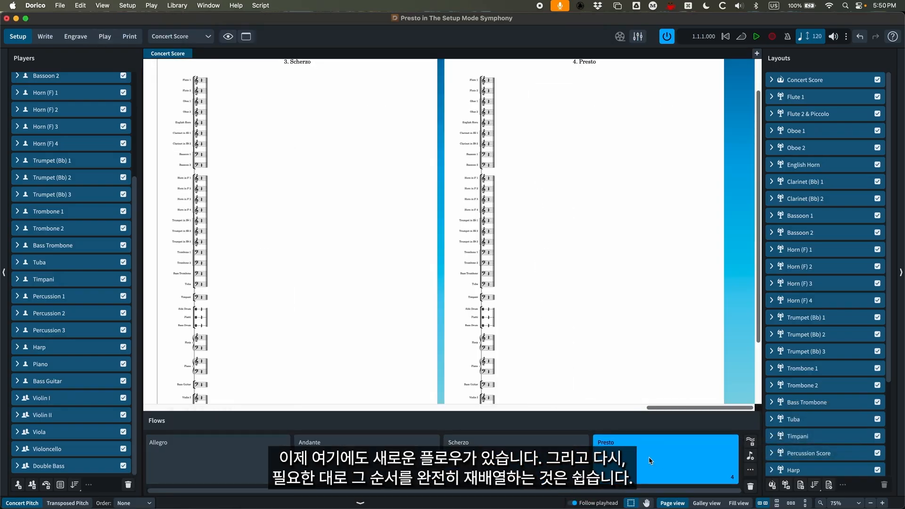
{"action": "key", "text": "super+minus"}
{"action": "left_click_drag", "start_coordinate": [533, 461], "coordinate": [514, 464]}
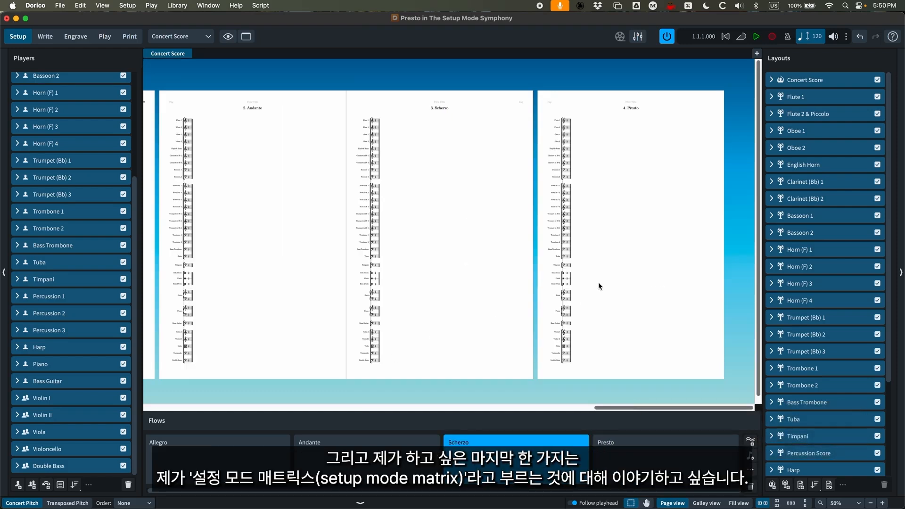
- Check which players and flows are assigned to the Percussion Score layout and to the Concert Score layout
{"action": "scroll", "coordinate": [78, 268], "scroll_direction": "up", "scroll_amount": 5}
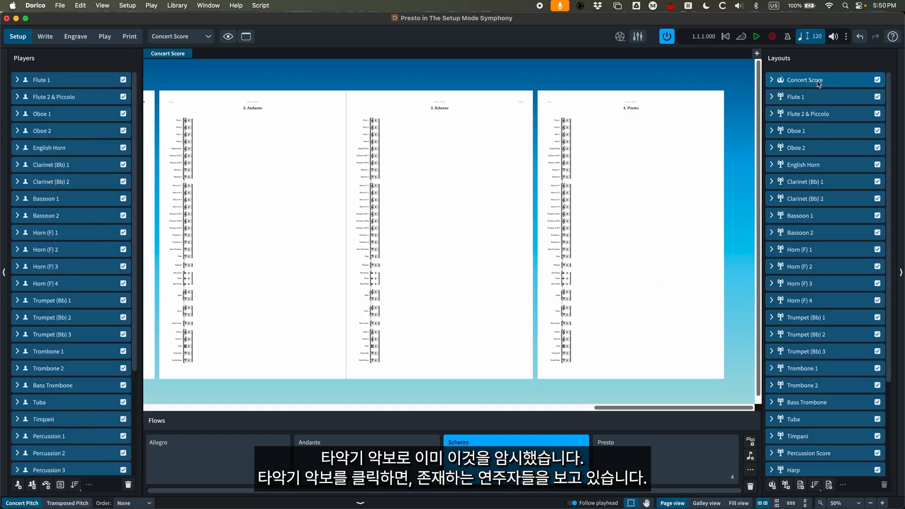
{"action": "left_click", "coordinate": [835, 454]}
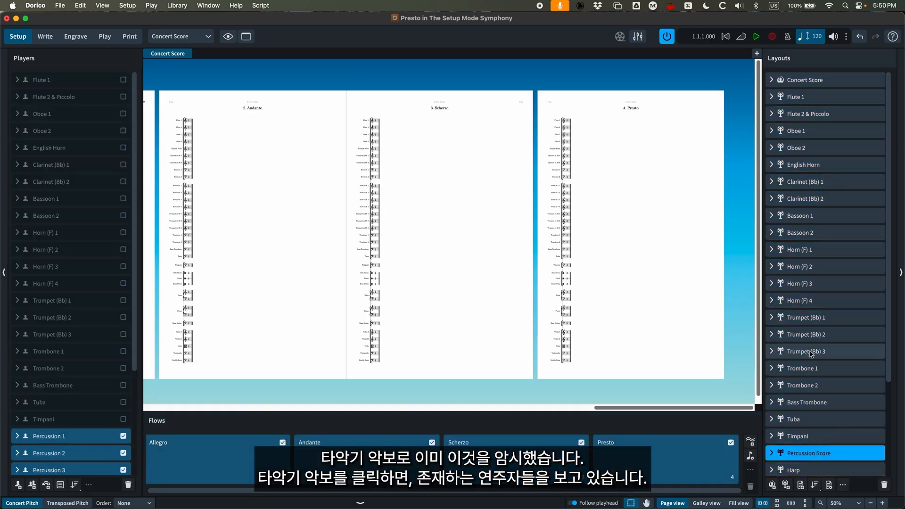
{"action": "scroll", "coordinate": [832, 443], "scroll_direction": "down", "scroll_amount": 2}
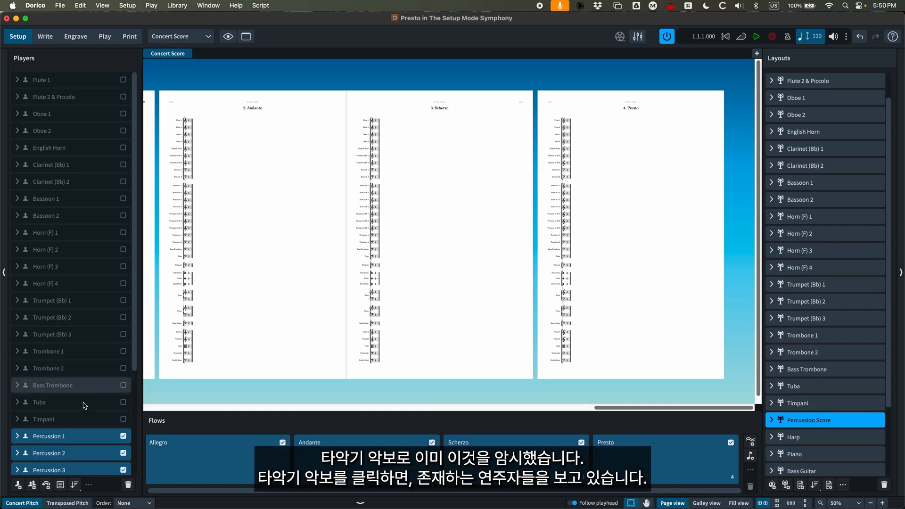
{"action": "scroll", "coordinate": [90, 422], "scroll_direction": "down", "scroll_amount": 3}
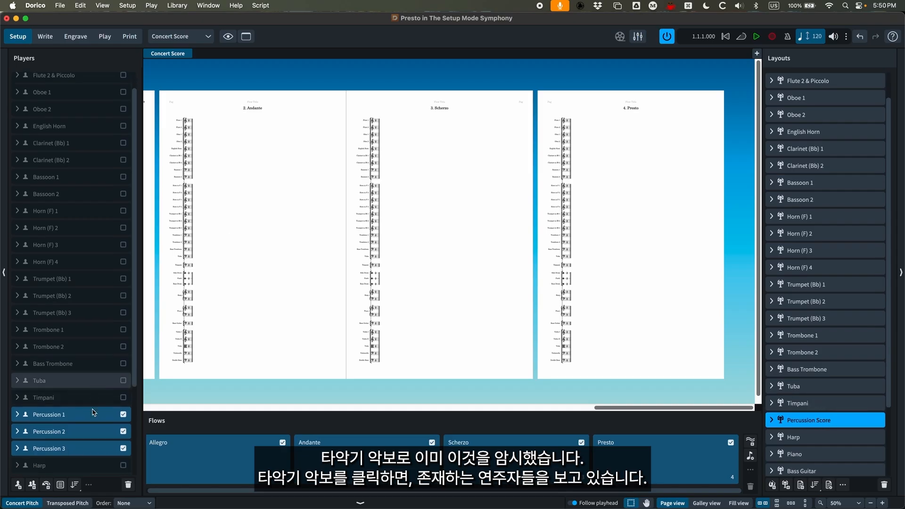
{"action": "left_click", "coordinate": [807, 80]}
{"action": "scroll", "coordinate": [808, 147], "scroll_direction": "up", "scroll_amount": 2}
{"action": "left_click", "coordinate": [805, 80]}
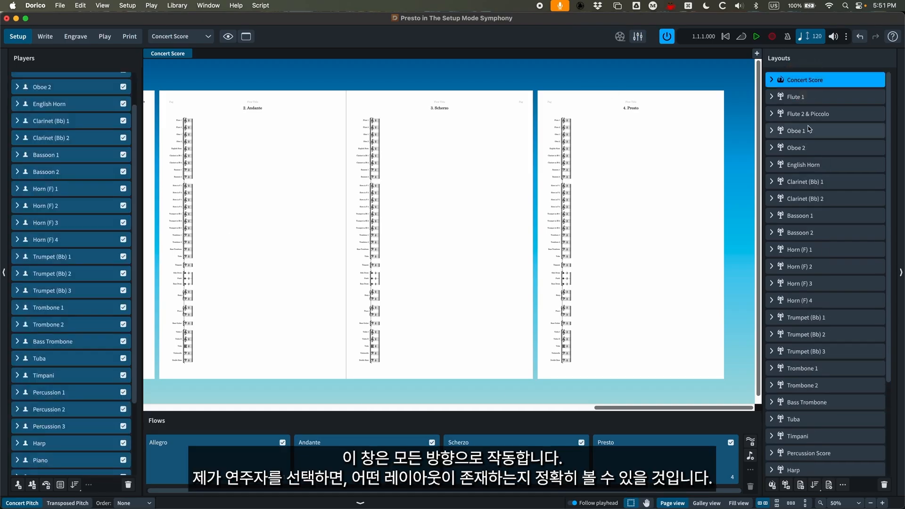
- Check which layouts include the Flute 1 player, and compare with the players in the Concert Score layout
{"action": "scroll", "coordinate": [61, 195], "scroll_direction": "up", "scroll_amount": 1}
{"action": "scroll", "coordinate": [61, 195], "scroll_direction": "up", "scroll_amount": 2}
{"action": "left_click", "coordinate": [51, 83]}
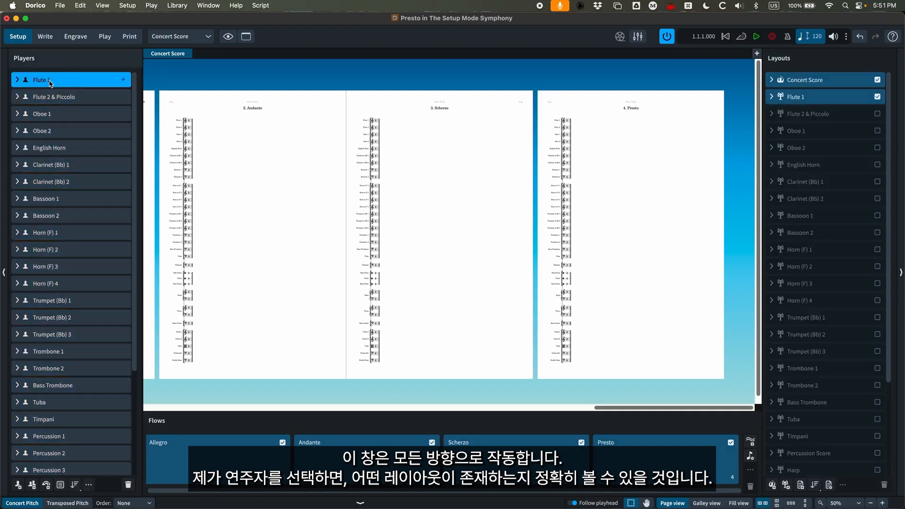
{"action": "left_click", "coordinate": [808, 81]}
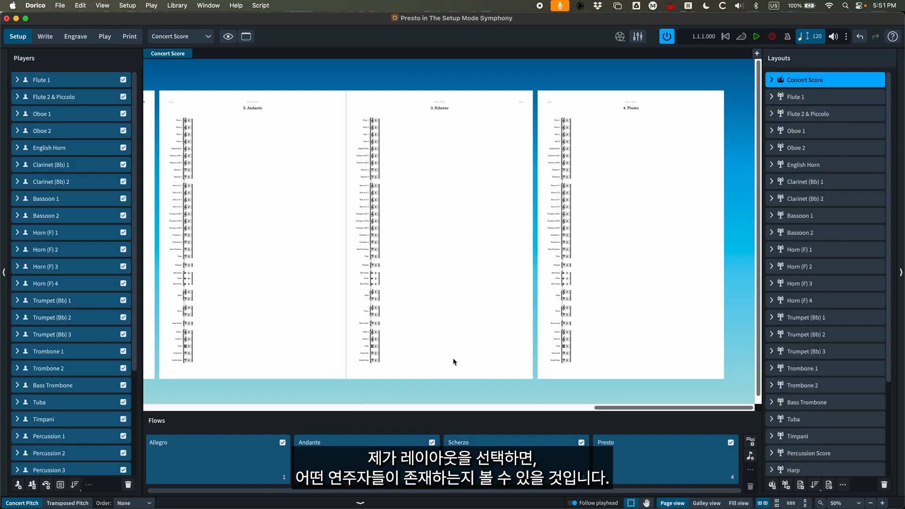
- Exclude the English Horn player from the Andante flow
{"action": "left_click", "coordinate": [166, 470]}
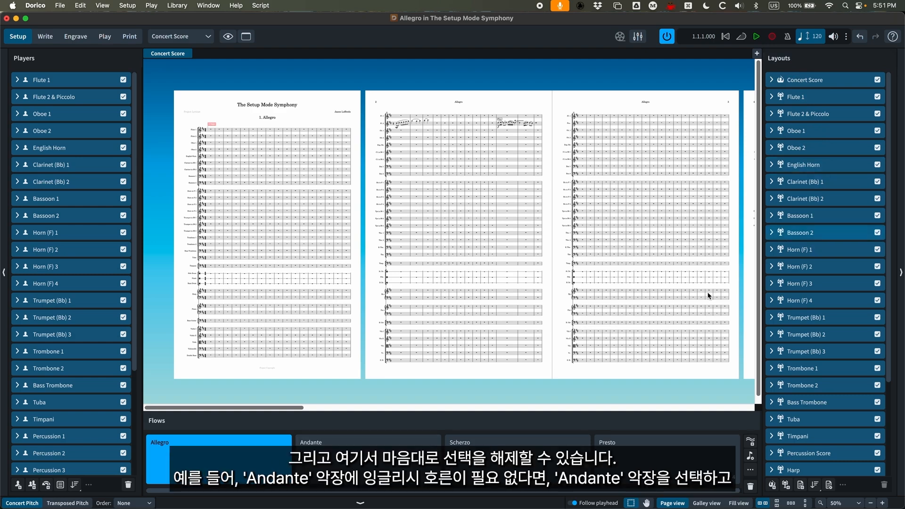
{"action": "left_click", "coordinate": [368, 466]}
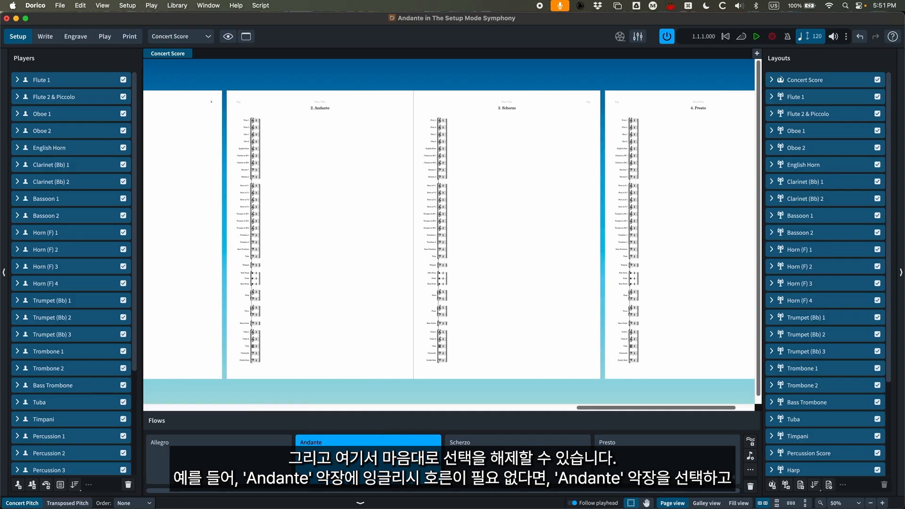
{"action": "left_click", "coordinate": [123, 148]}
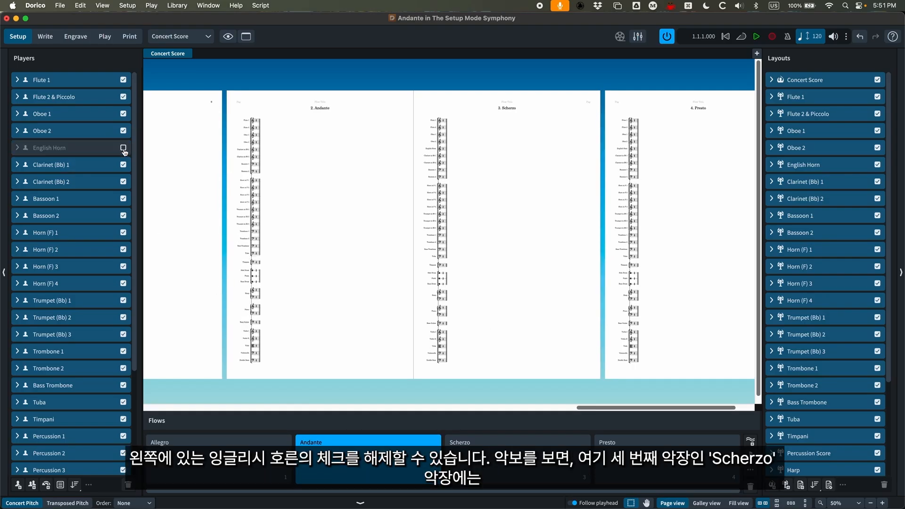
- Compare the woodwind staves of Scherzo and Andante in the Concert Score, and include the English Horn player in Andante again
{"action": "key", "text": "super+equal"}
{"action": "key", "text": "super+equal"}
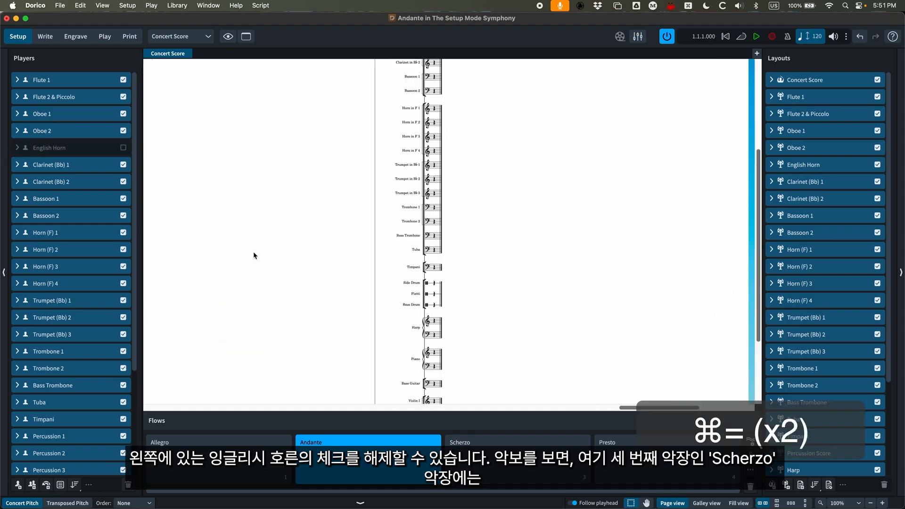
{"action": "key", "text": "super+equal"}
{"action": "scroll", "coordinate": [367, 273], "scroll_direction": "up", "scroll_amount": 7}
{"action": "scroll", "coordinate": [472, 248], "scroll_direction": "down", "scroll_amount": 2}
{"action": "scroll", "coordinate": [446, 248], "scroll_direction": "up", "scroll_amount": 2}
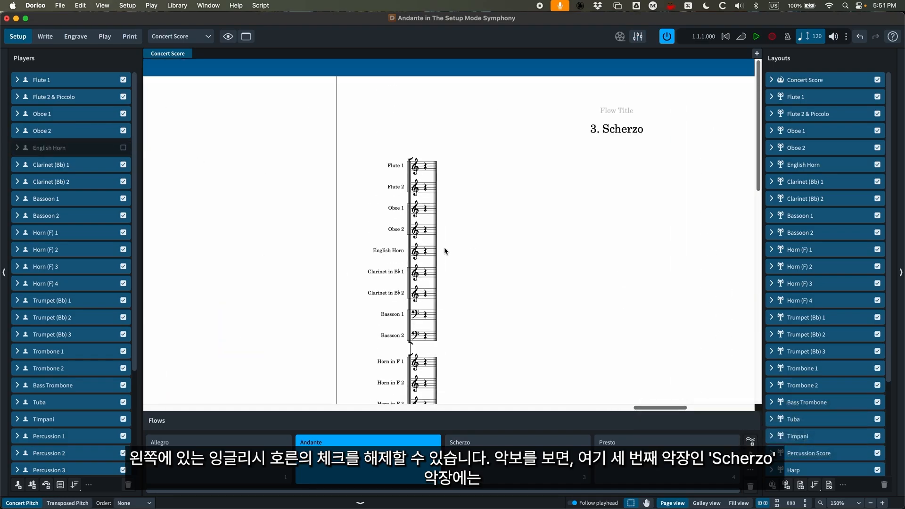
{"action": "scroll", "coordinate": [370, 254], "scroll_direction": "left", "scroll_amount": 5}
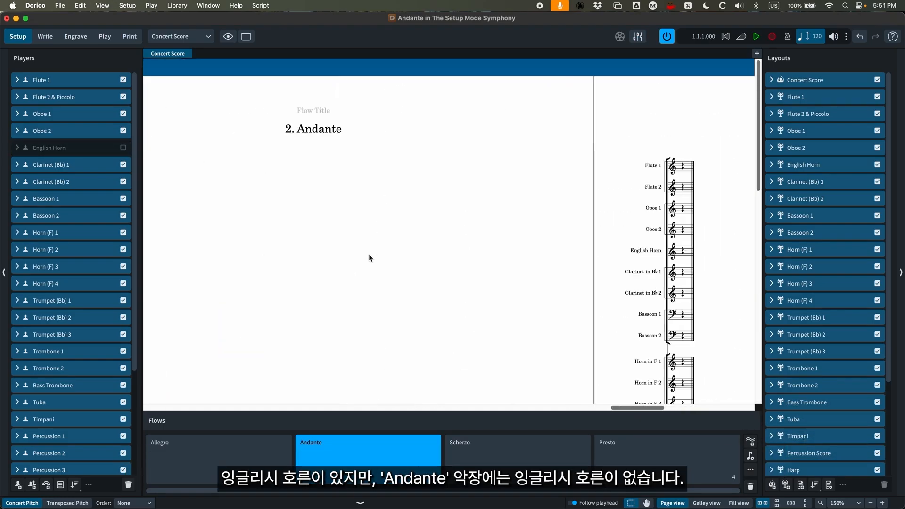
{"action": "scroll", "coordinate": [370, 257], "scroll_direction": "left", "scroll_amount": 5}
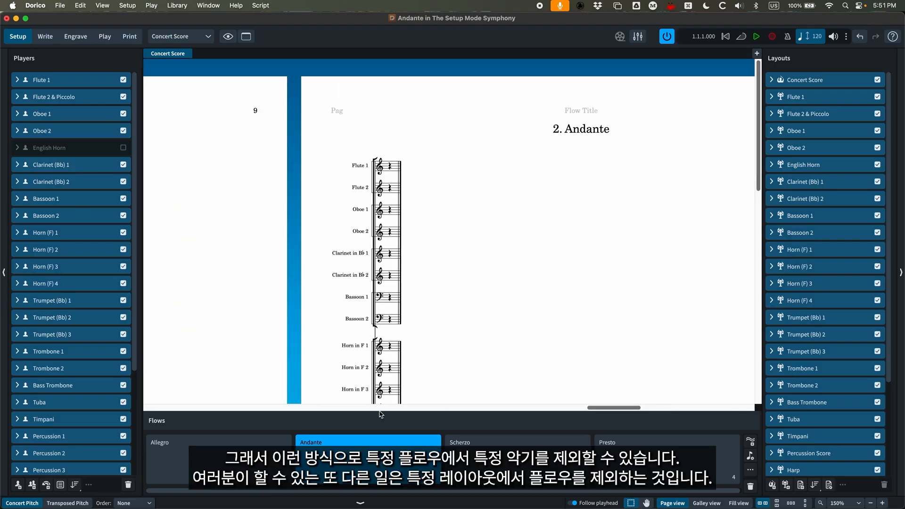
{"action": "left_click", "coordinate": [123, 148]}
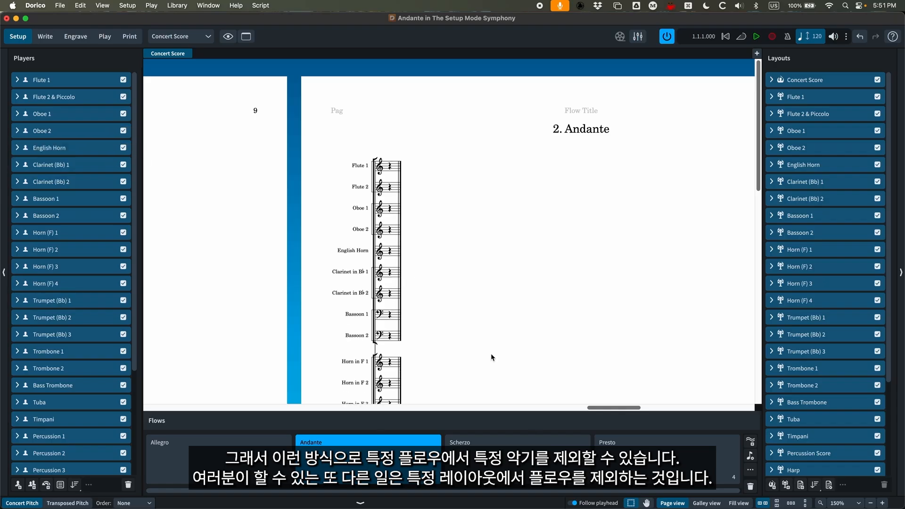
- Exclude the Andante flow from the Concert Score layout and check the page following Allegro
{"action": "left_click", "coordinate": [819, 82]}
{"action": "key", "text": "super+minus"}
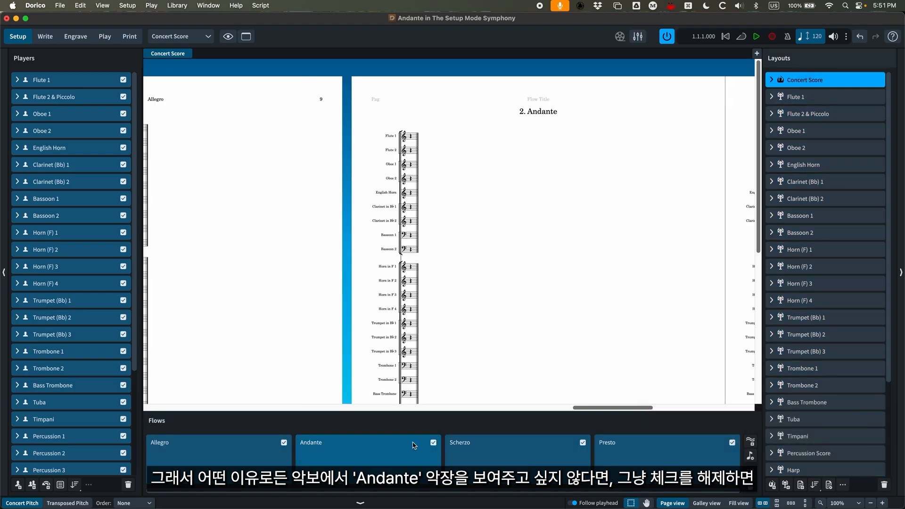
{"action": "left_click", "coordinate": [433, 442]}
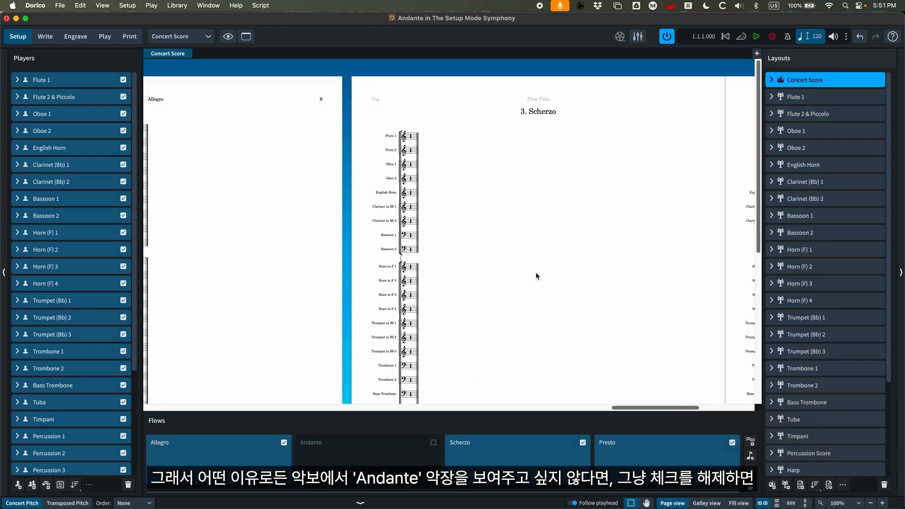
{"action": "key", "text": "super+minus"}
{"action": "scroll", "coordinate": [320, 239], "scroll_direction": "right", "scroll_amount": 5}
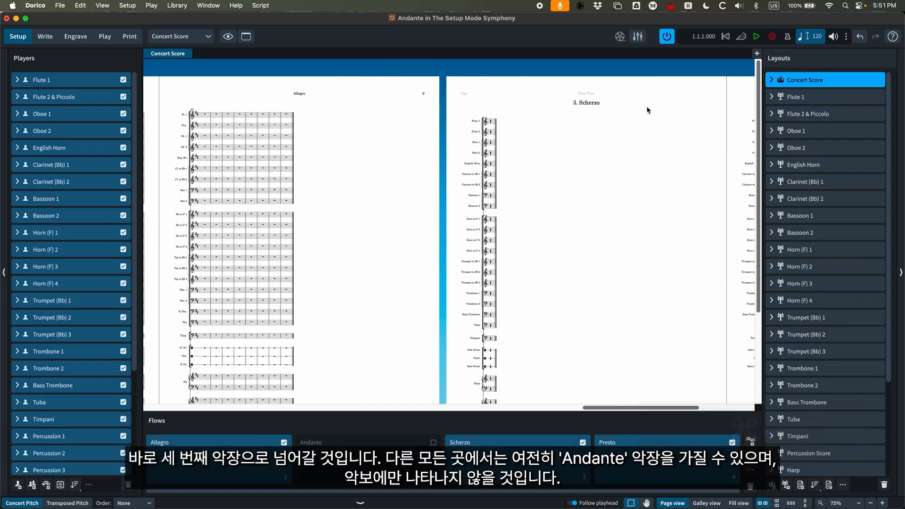
- Check which flows are included in the Flute 1 layout
{"action": "left_click", "coordinate": [810, 101]}
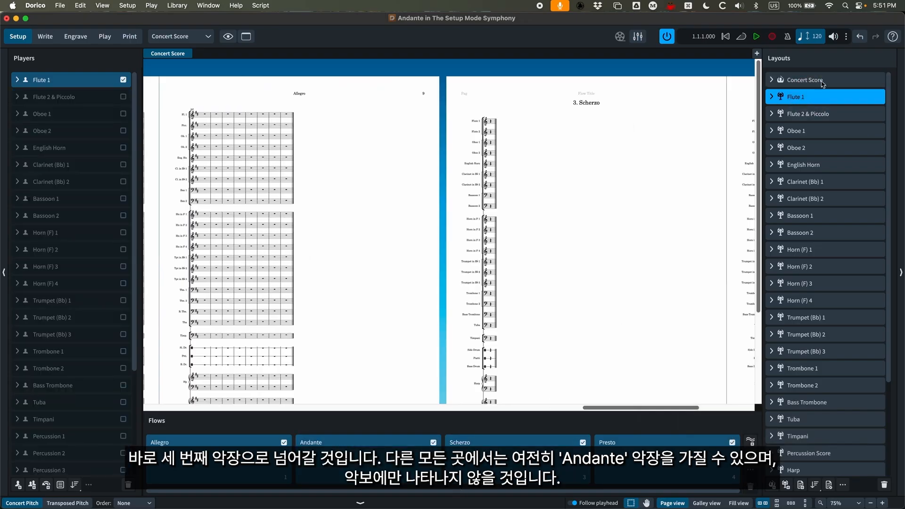
- Include the Andante flow in the Concert Score layout again
{"action": "left_click", "coordinate": [806, 80]}
{"action": "left_click", "coordinate": [433, 443]}
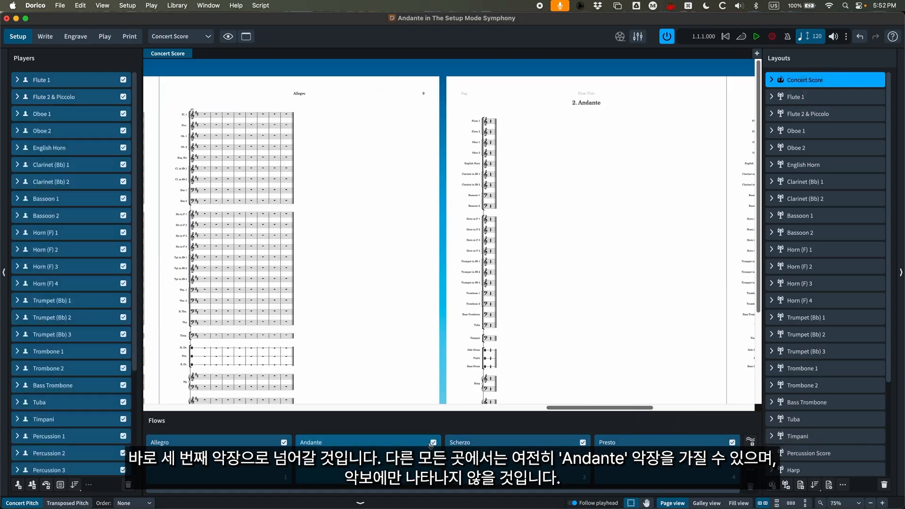
- Show the English Horn part layout and examine how its four flows, Allegro to Presto, are presented on the page
{"action": "left_click", "coordinate": [195, 38]}
{"action": "left_click", "coordinate": [169, 116]}
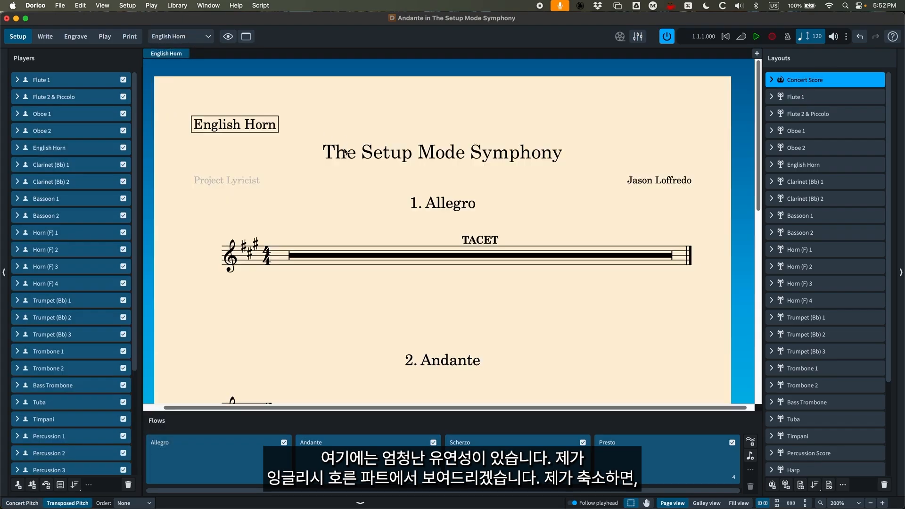
{"action": "key", "text": "super+minus"}
{"action": "key", "text": "super+minus"}
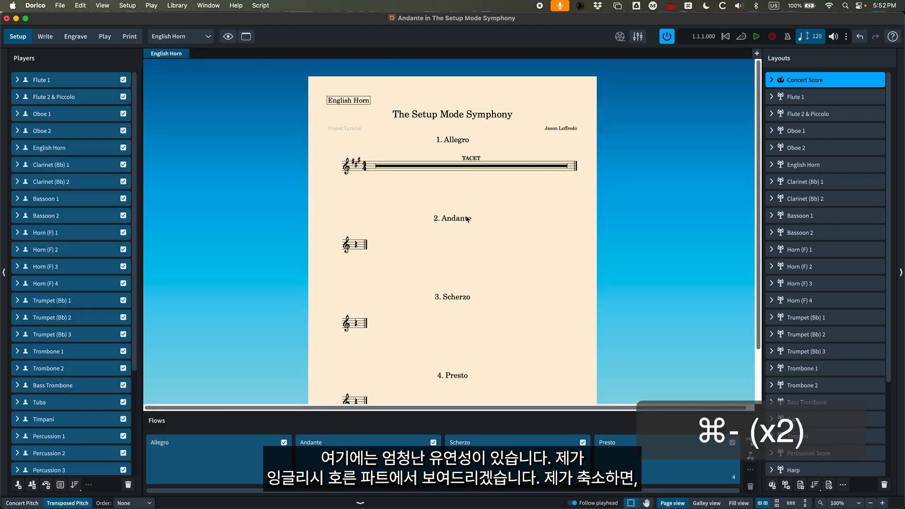
{"action": "scroll", "coordinate": [462, 213], "scroll_direction": "down", "scroll_amount": 1}
{"action": "scroll", "coordinate": [462, 215], "scroll_direction": "down", "scroll_amount": 1}
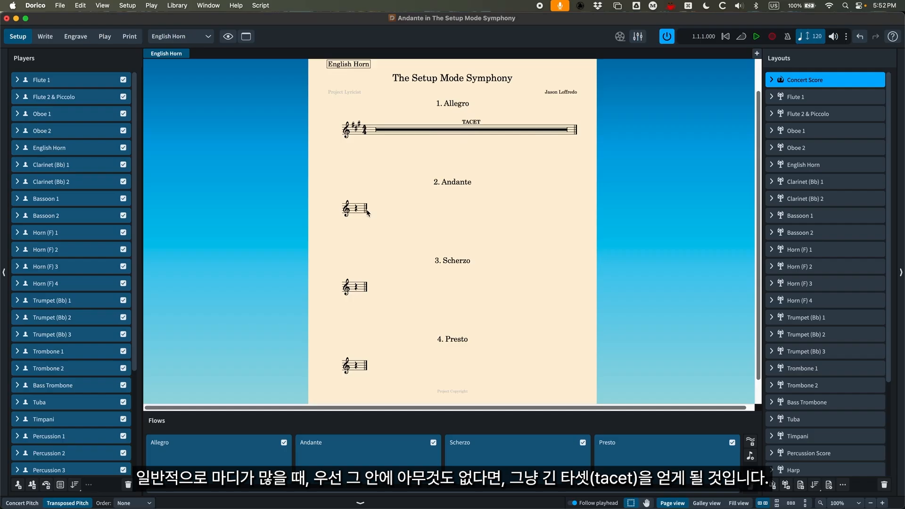
{"action": "scroll", "coordinate": [463, 171], "scroll_direction": "down", "scroll_amount": 1}
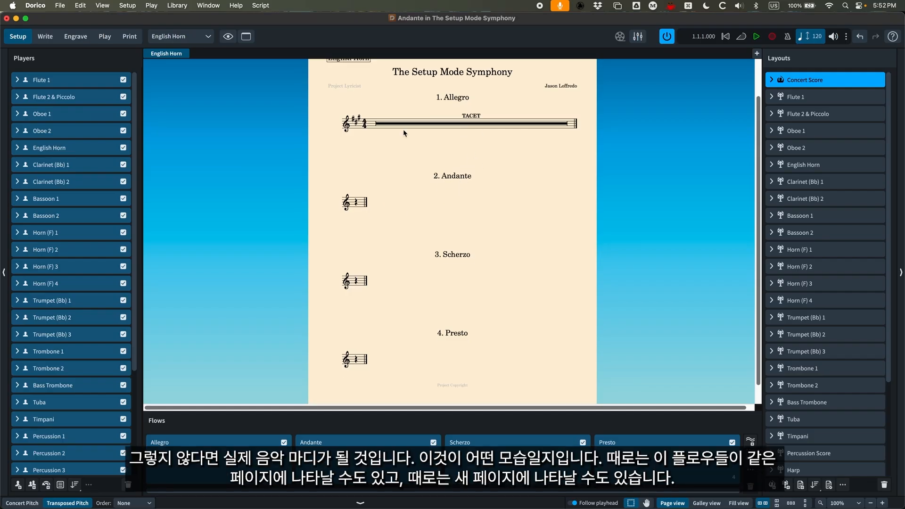
{"action": "scroll", "coordinate": [428, 223], "scroll_direction": "up", "scroll_amount": 1}
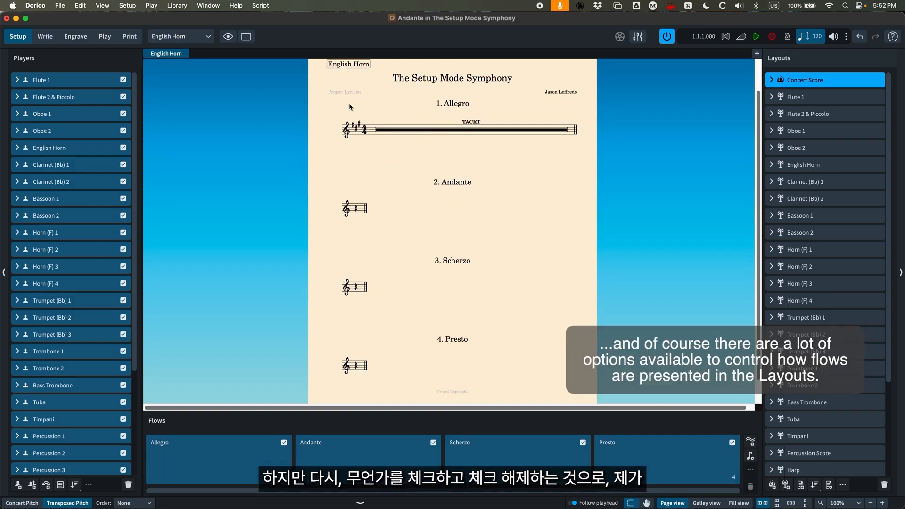
- Exclude the English Horn player from the Andante flow to check the part, and include the player in Andante again
{"action": "left_click", "coordinate": [369, 453]}
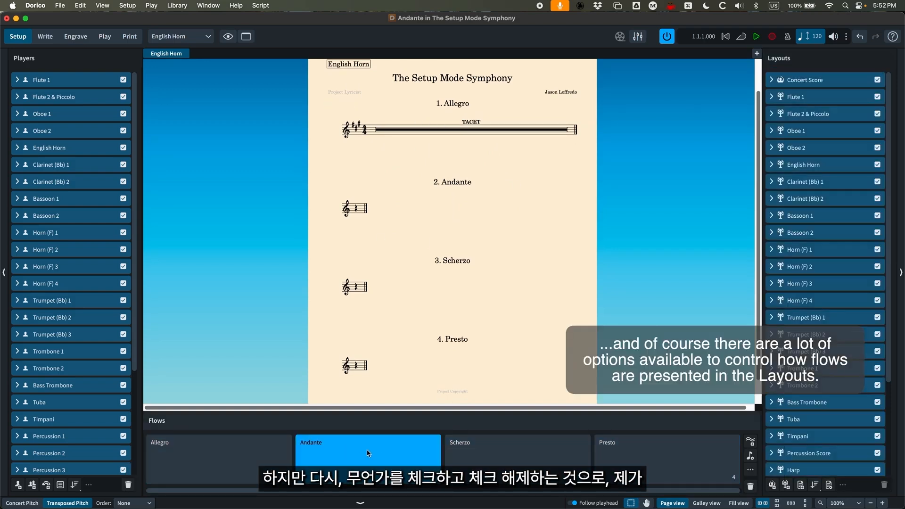
{"action": "left_click", "coordinate": [70, 148]}
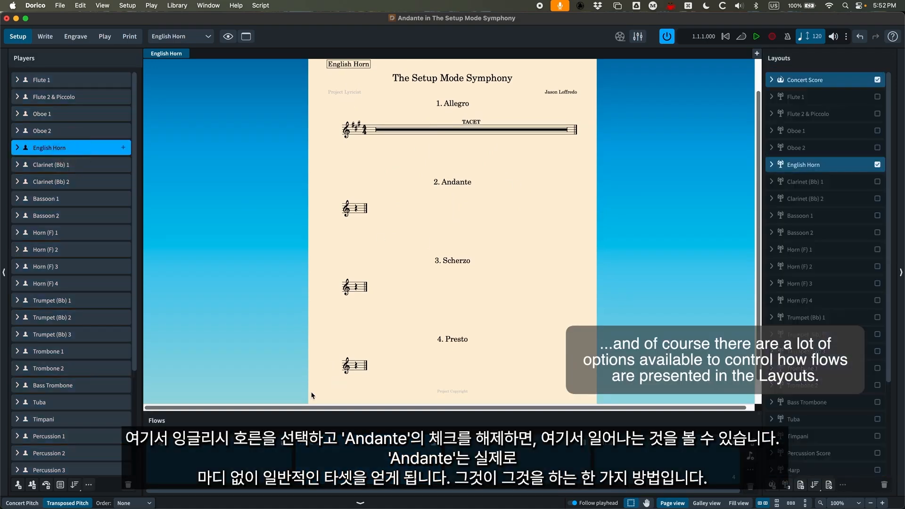
{"action": "left_click", "coordinate": [434, 445]}
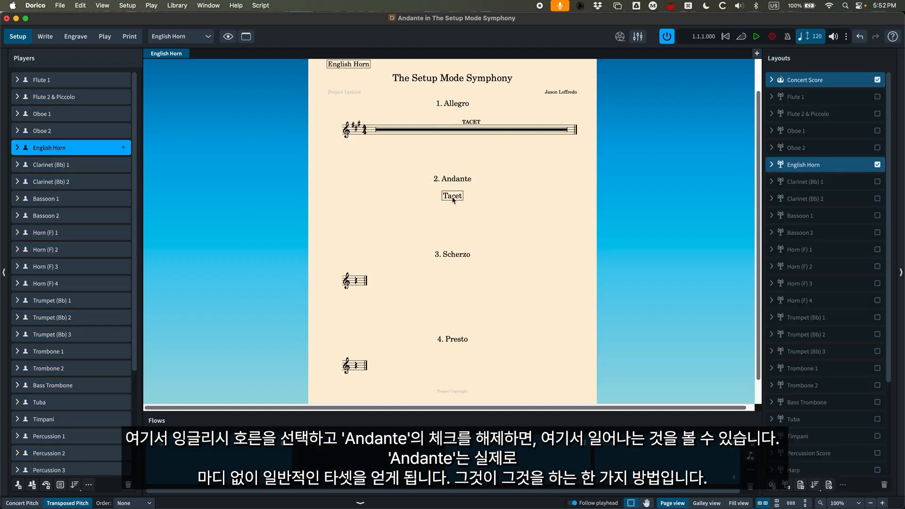
{"action": "left_click", "coordinate": [372, 452]}
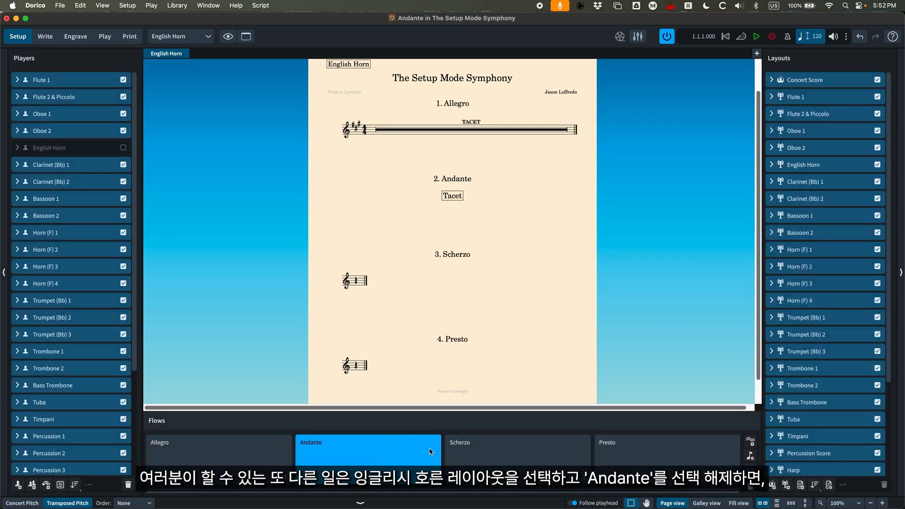
{"action": "left_click", "coordinate": [123, 148]}
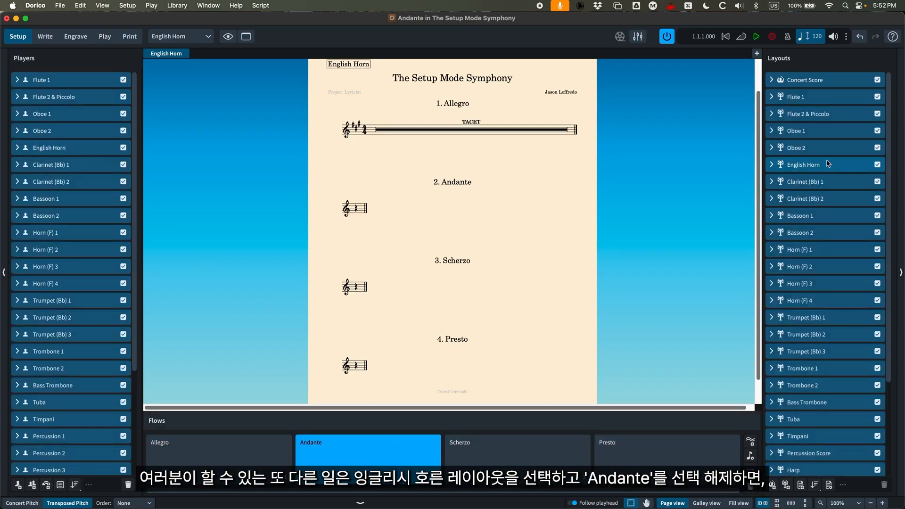
- Exclude the Andante flow from the English Horn layout to check the part, and include Andante in that layout again
{"action": "left_click", "coordinate": [806, 165]}
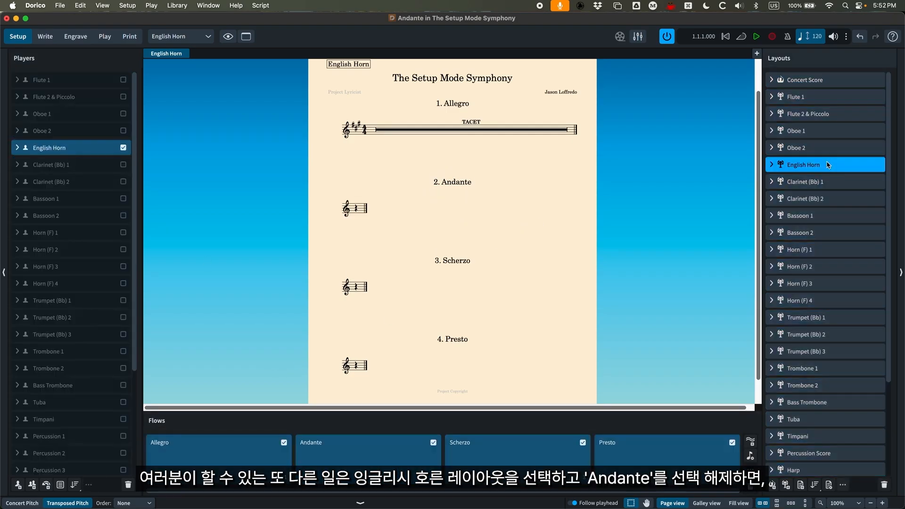
{"action": "left_click", "coordinate": [433, 443]}
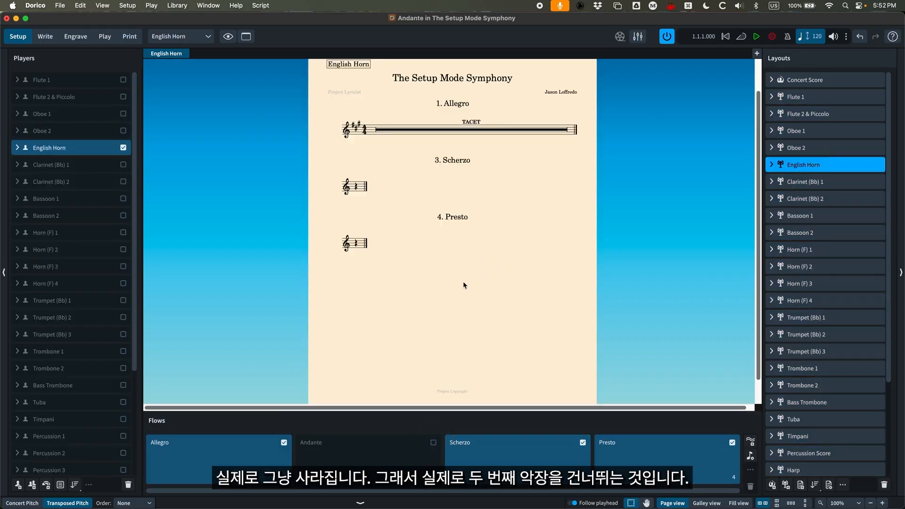
{"action": "scroll", "coordinate": [463, 283], "scroll_direction": "up", "scroll_amount": 1}
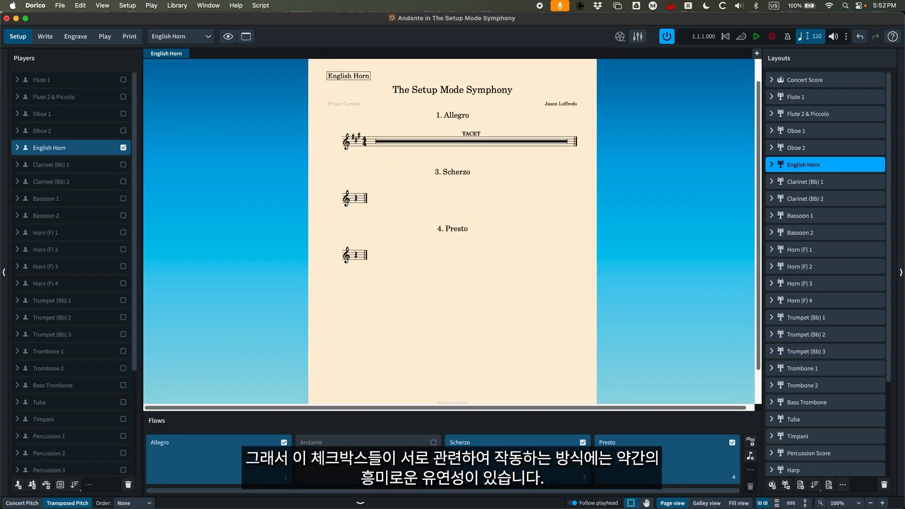
{"action": "left_click", "coordinate": [398, 456]}
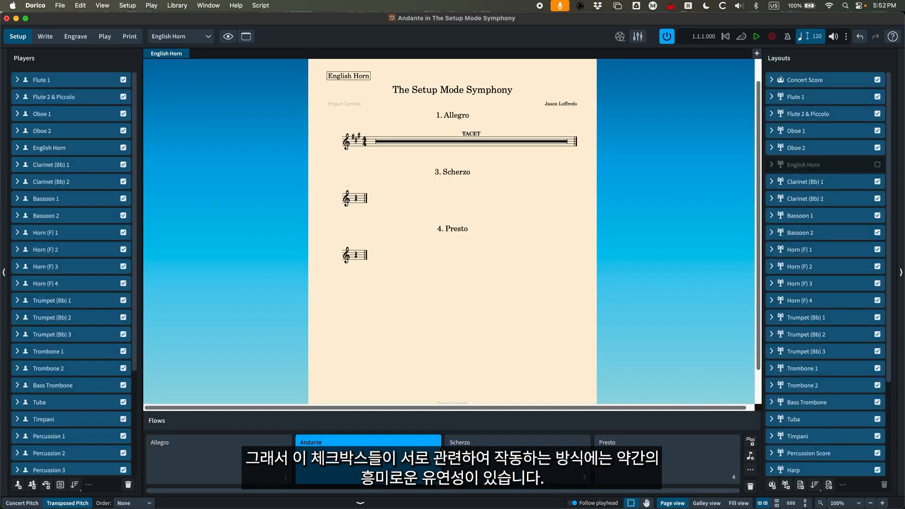
{"action": "left_click", "coordinate": [825, 164]}
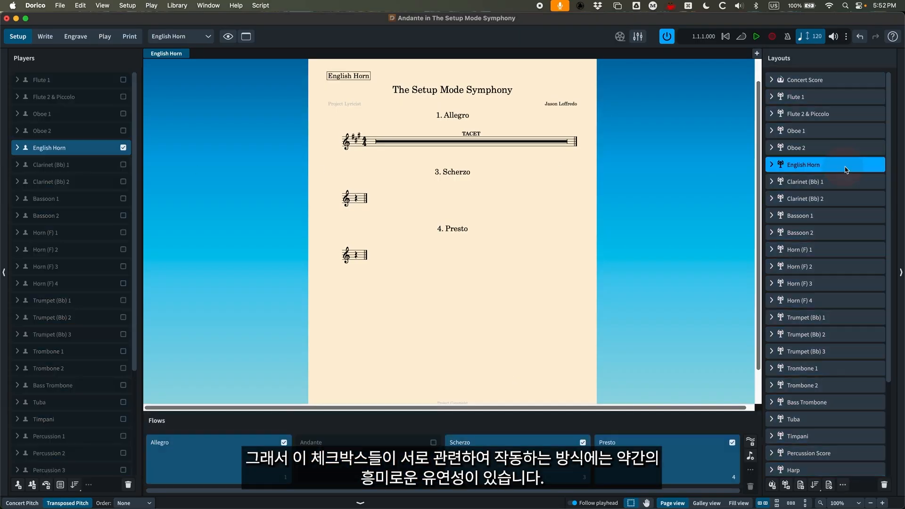
{"action": "left_click", "coordinate": [434, 442]}
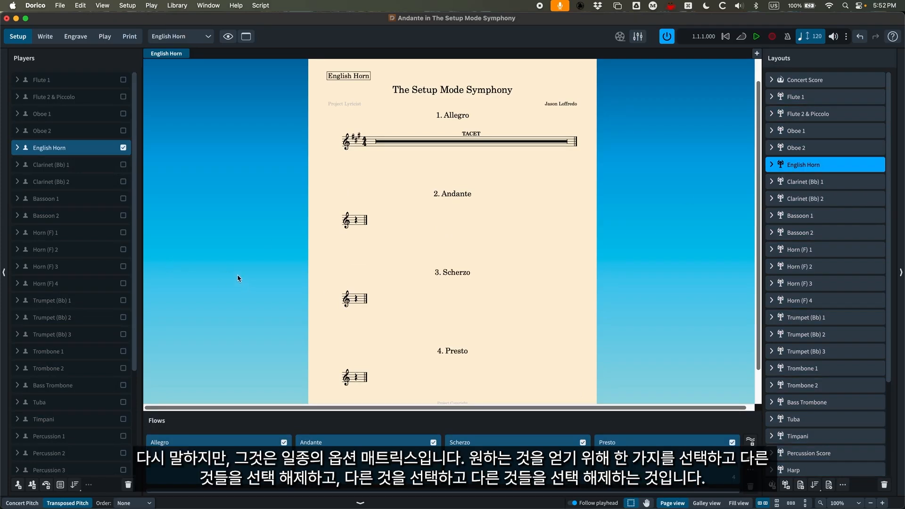
- Check the layout and flow assignments of the Flute 1 player and the player and flow assignments of the Concert Score layout
{"action": "left_click", "coordinate": [78, 80]}
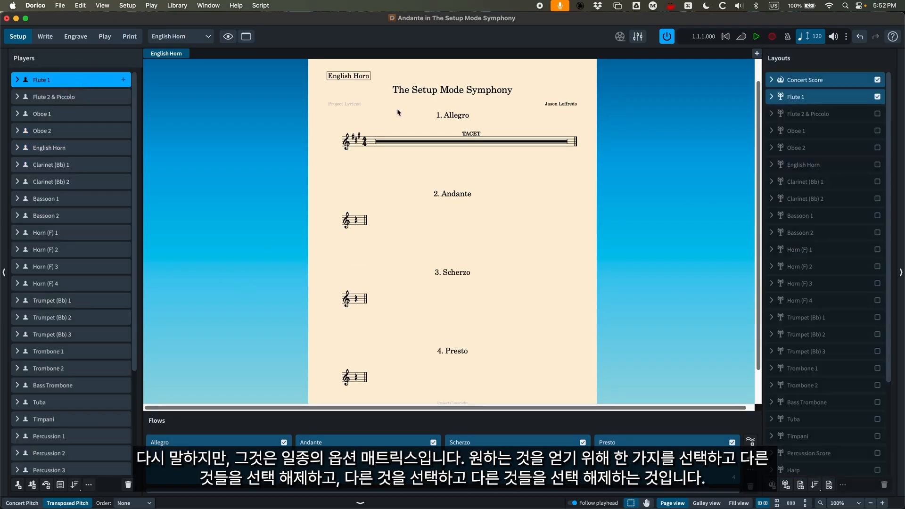
{"action": "left_click", "coordinate": [821, 82]}
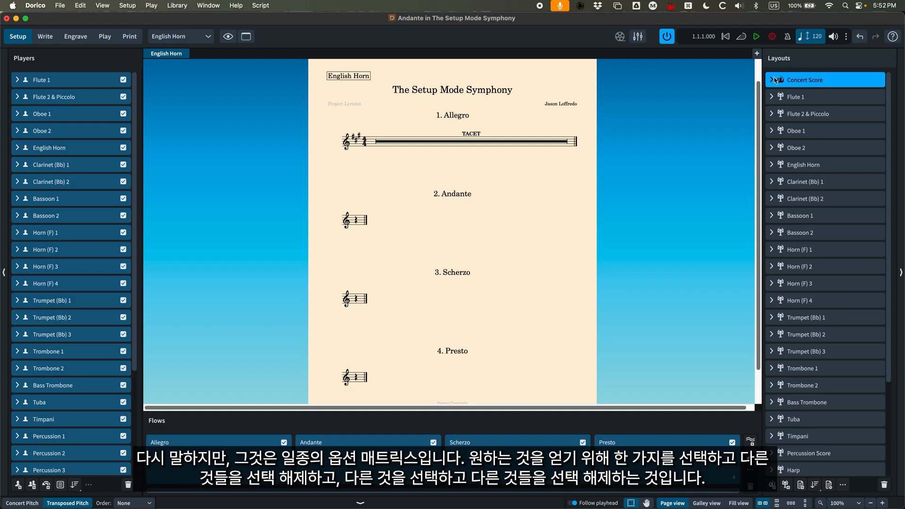
{"action": "scroll", "coordinate": [214, 244], "scroll_direction": "up", "scroll_amount": 1}
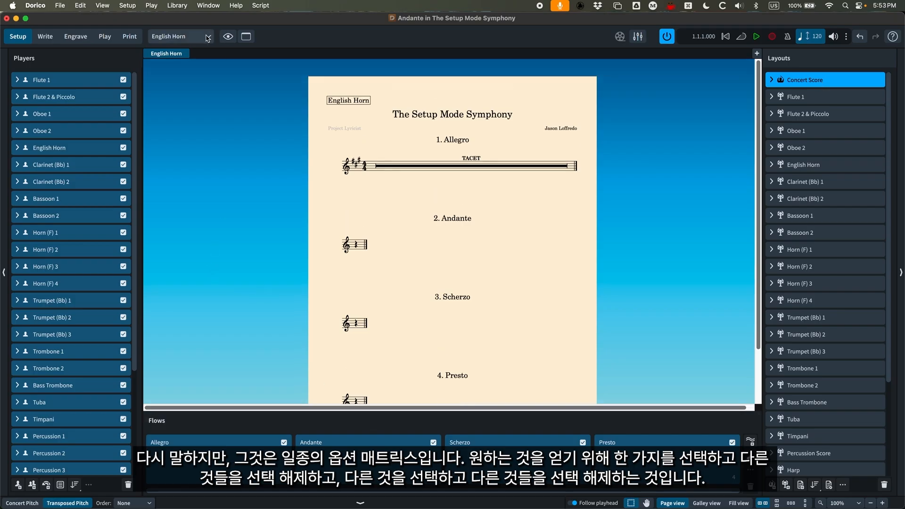
- Show the Concert Score layout and look through its Allegro and Andante pages back to the beginning of Allegro
{"action": "left_click", "coordinate": [183, 38]}
{"action": "left_click", "coordinate": [183, 50]}
{"action": "scroll", "coordinate": [365, 186], "scroll_direction": "right", "scroll_amount": 10}
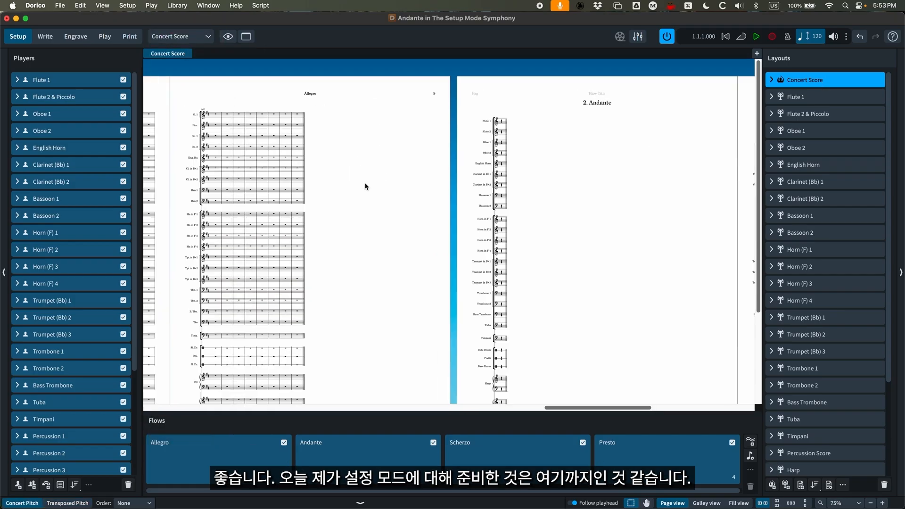
{"action": "scroll", "coordinate": [347, 190], "scroll_direction": "left", "scroll_amount": 10}
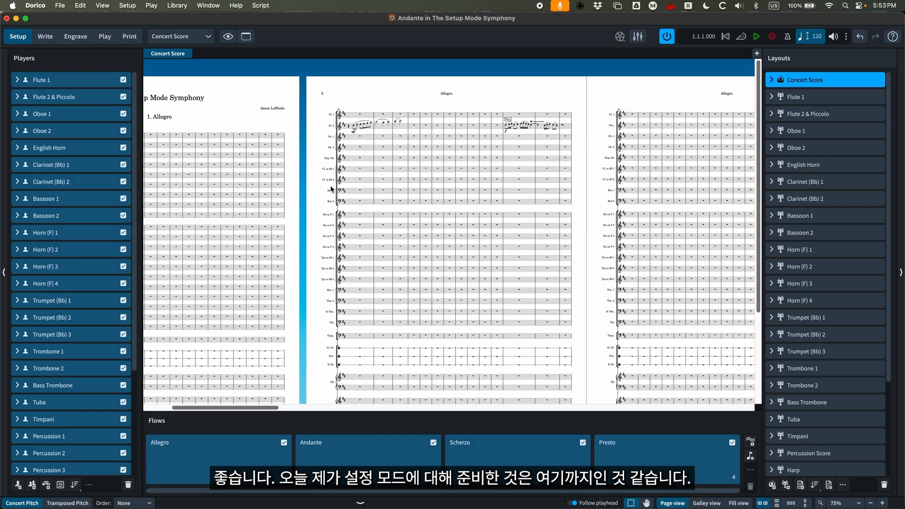